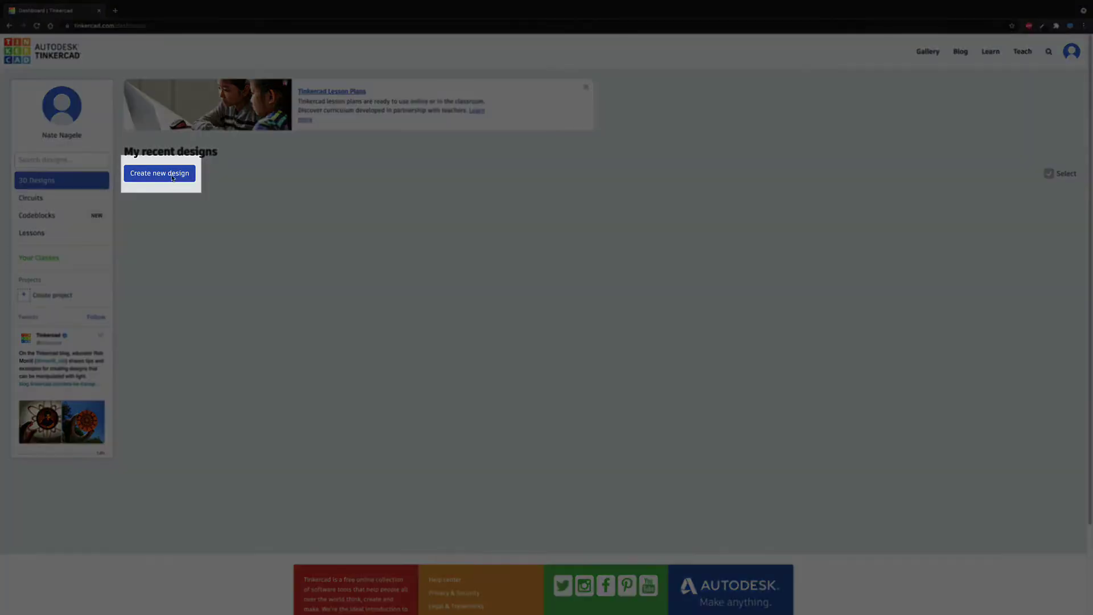
- Create a new 3D design
{"action": "left_click", "coordinate": [172, 178]}
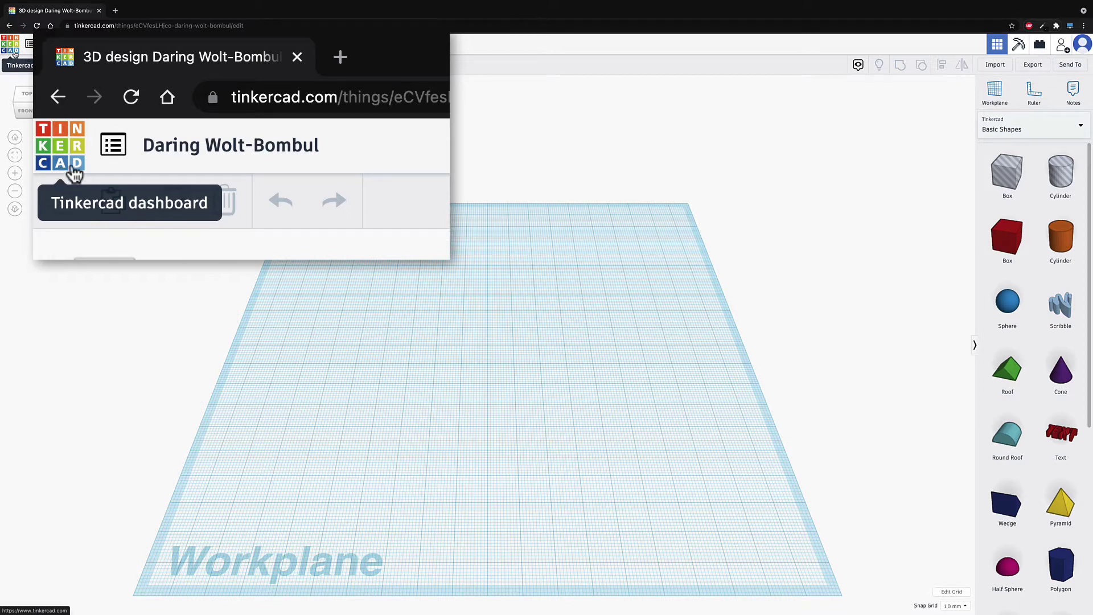
{"action": "left_click", "coordinate": [222, 146]}
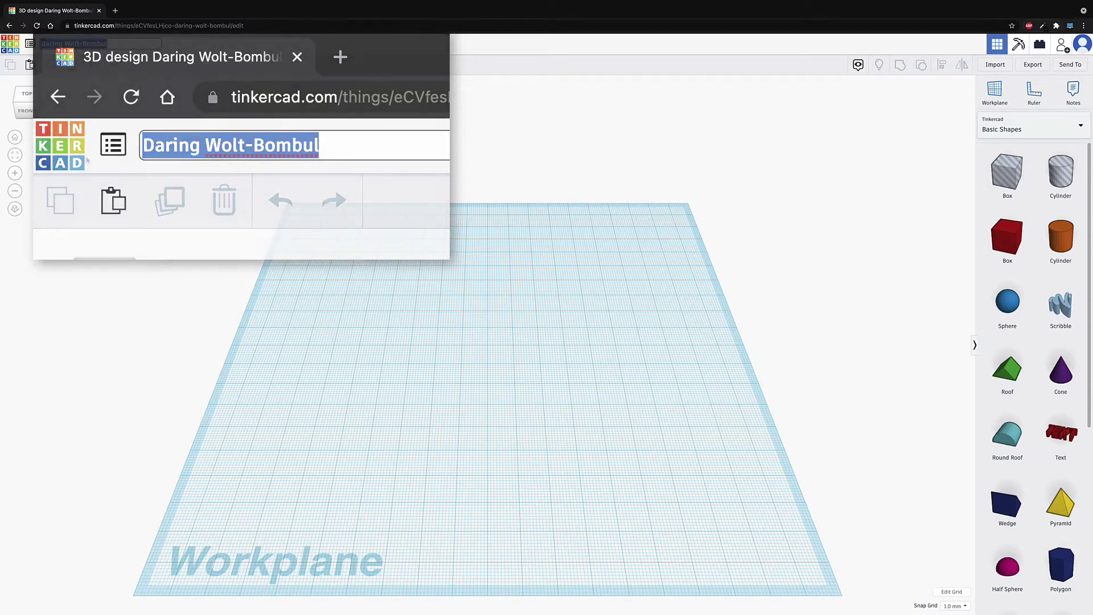
{"action": "left_click", "coordinate": [88, 135]}
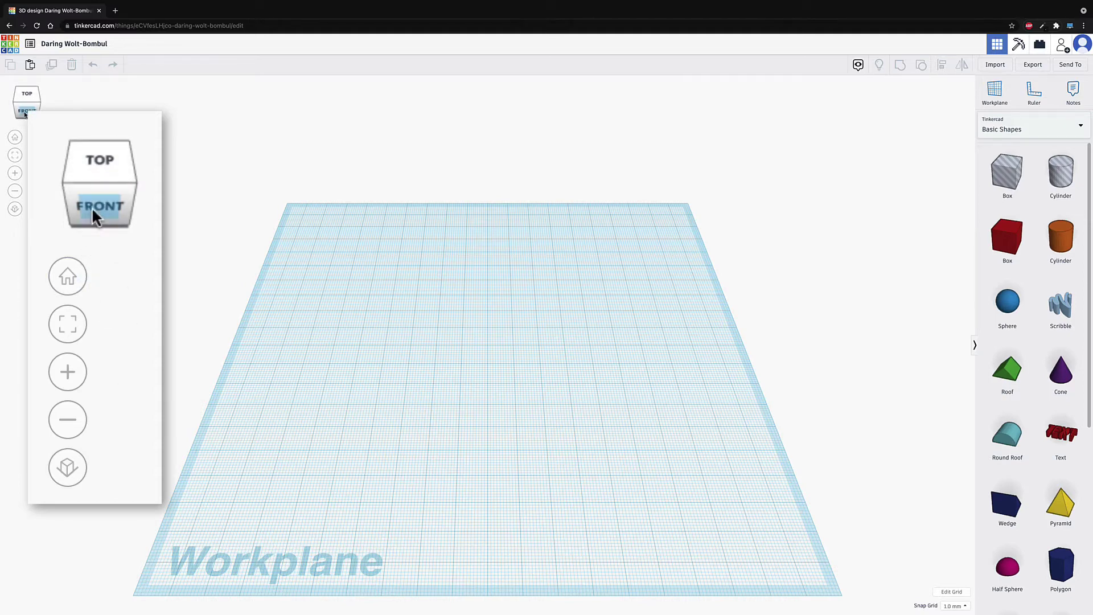
- Examine the empty workplane from the front, from a corner and at orbited angles, and return to the home view
{"action": "left_click", "coordinate": [25, 112]}
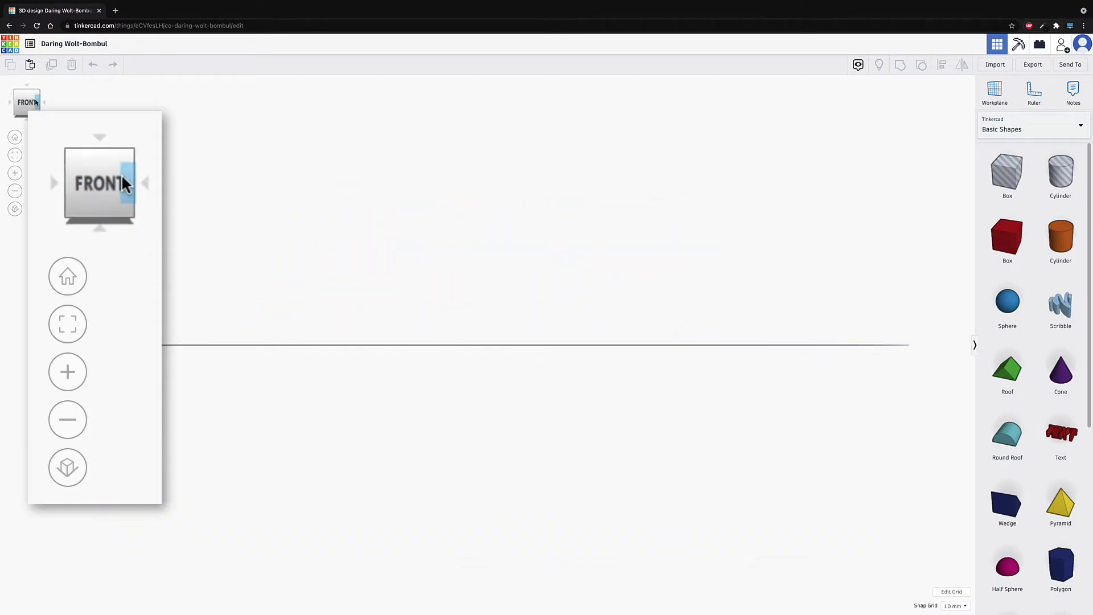
{"action": "left_click", "coordinate": [37, 94]}
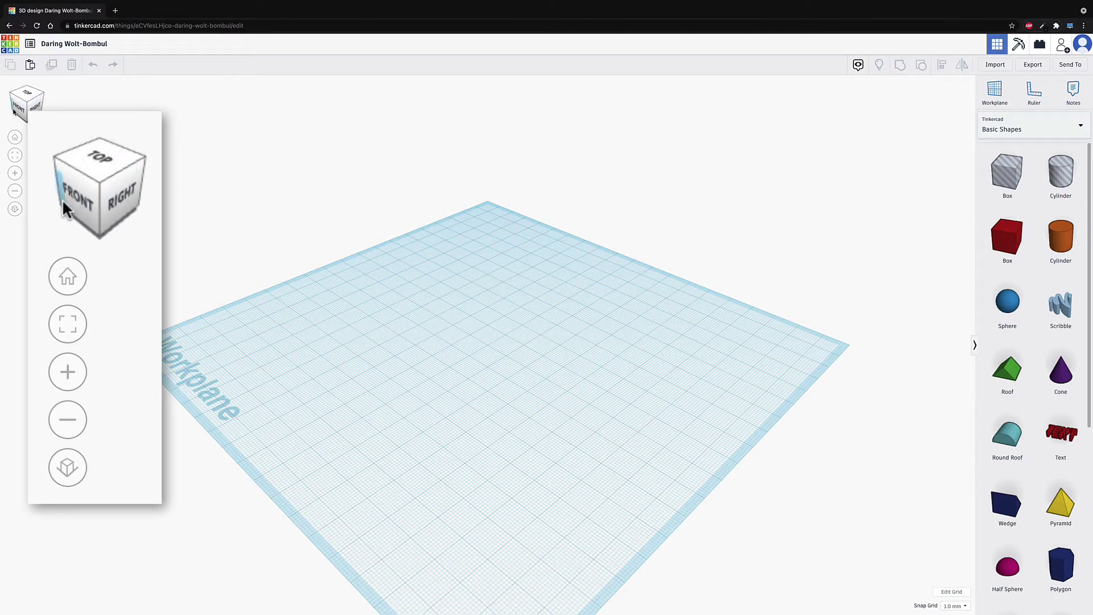
{"action": "left_click_drag", "start_coordinate": [63, 200], "coordinate": [80, 244]}
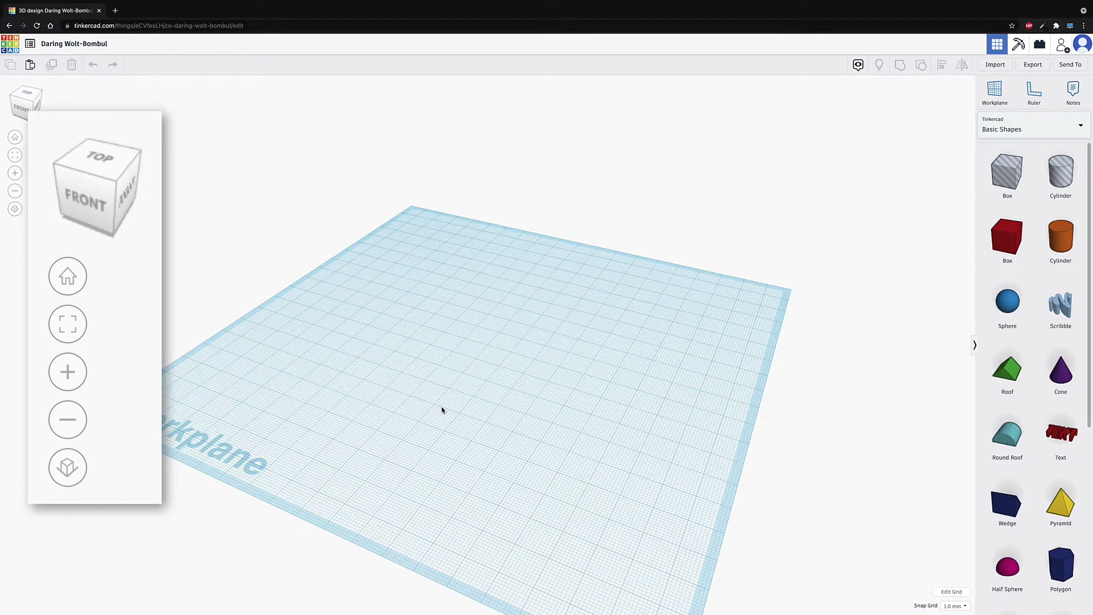
{"action": "right_click_drag", "start_coordinate": [444, 408], "coordinate": [473, 418]}
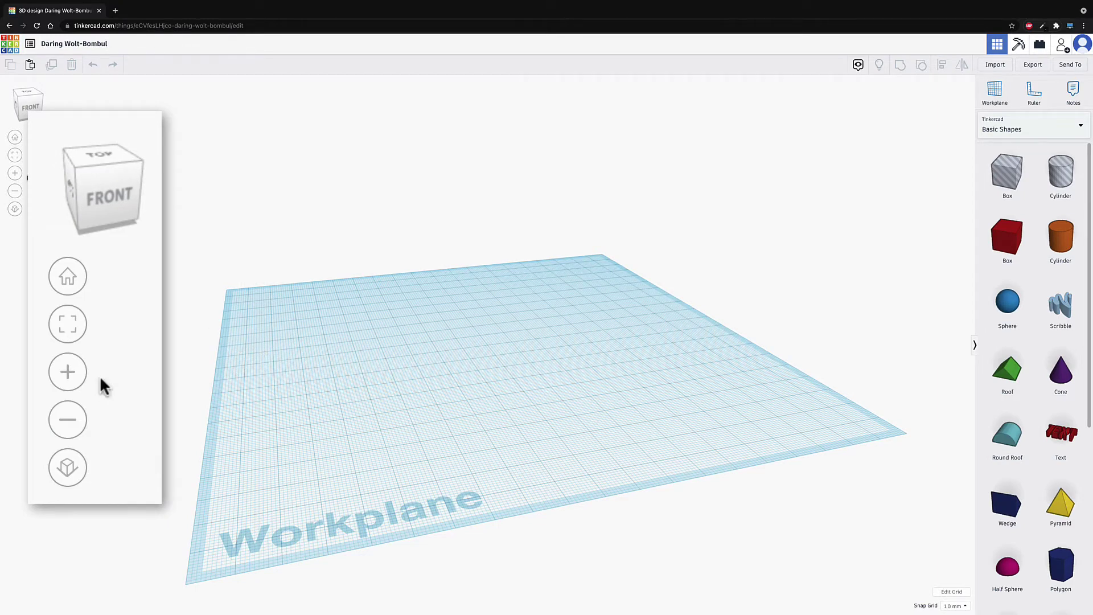
{"action": "left_click", "coordinate": [68, 284]}
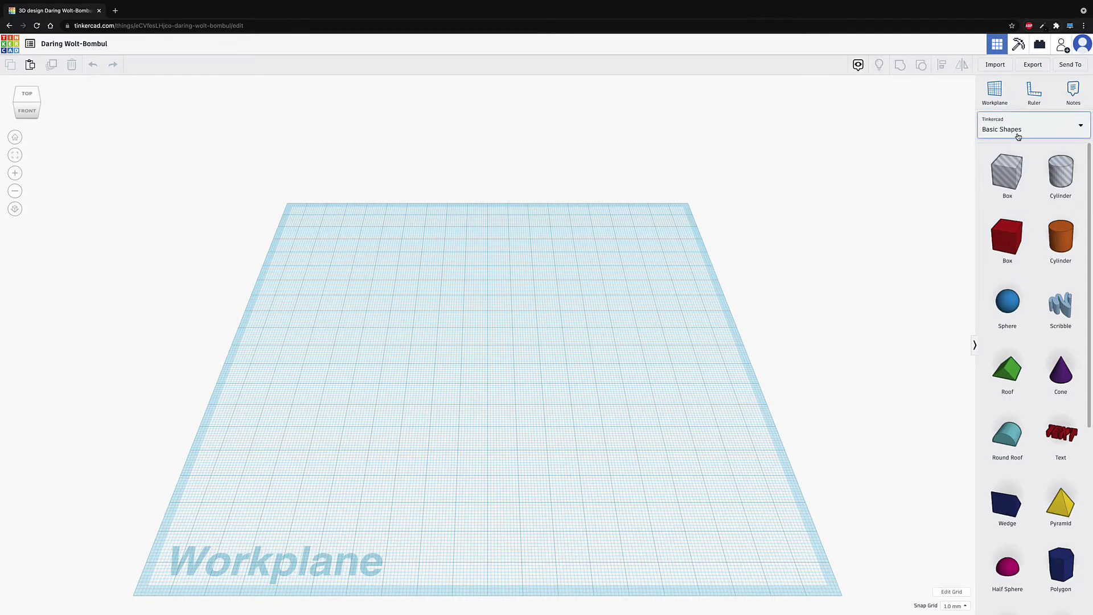
- Browse the available shapes in the Basic Shapes, Text and numbers, and Connectors collections
{"action": "scroll", "coordinate": [1011, 188], "scroll_direction": "down", "scroll_amount": 5}
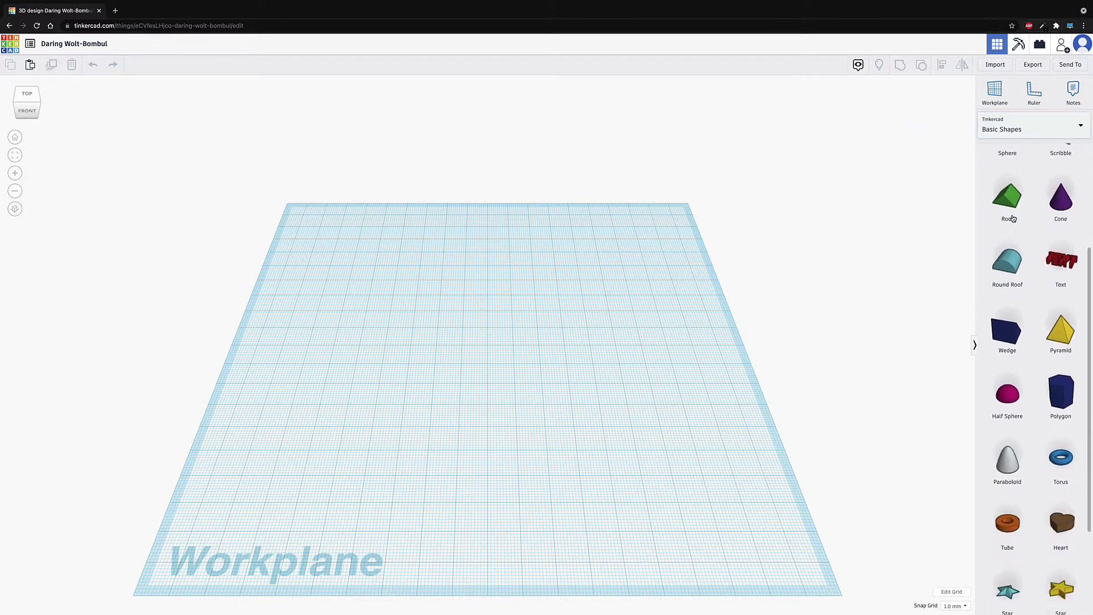
{"action": "scroll", "coordinate": [1014, 219], "scroll_direction": "up", "scroll_amount": 5}
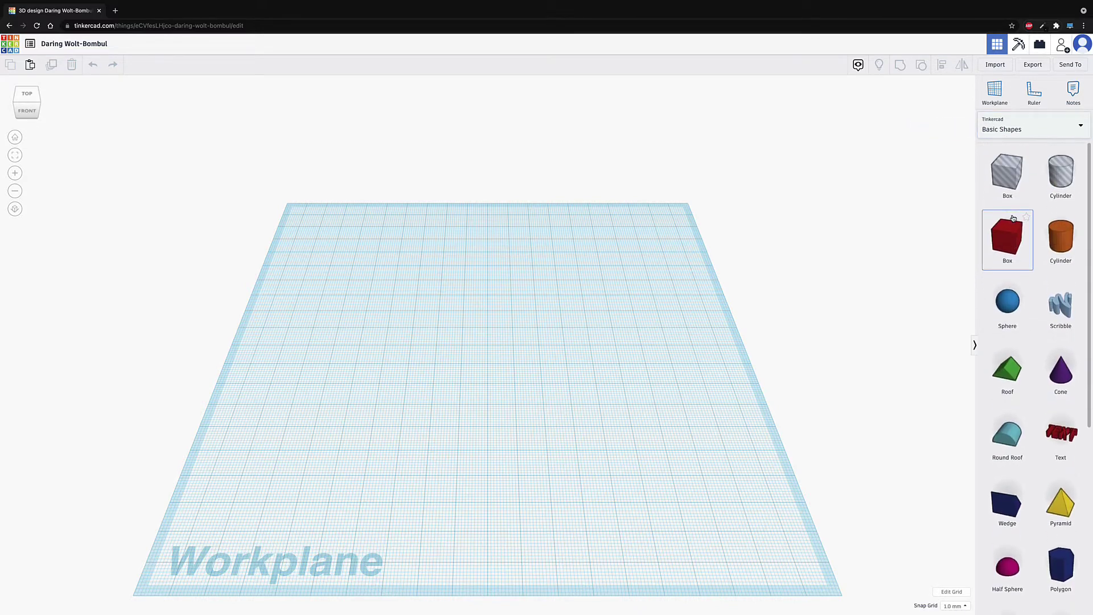
{"action": "left_click", "coordinate": [1069, 137]}
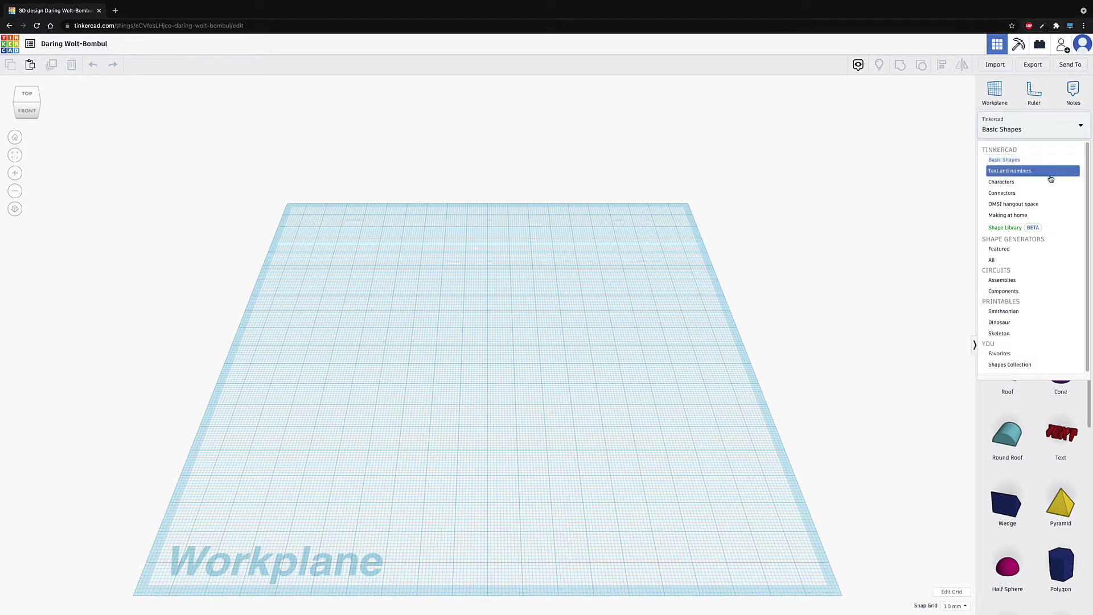
{"action": "left_click", "coordinate": [1049, 173]}
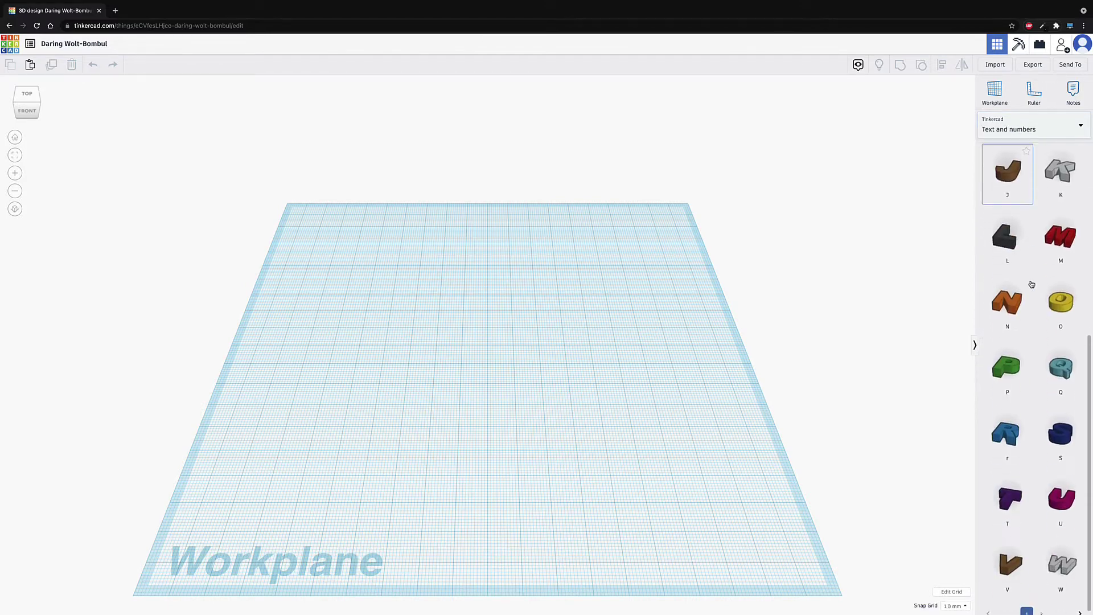
{"action": "left_click", "coordinate": [1046, 135]}
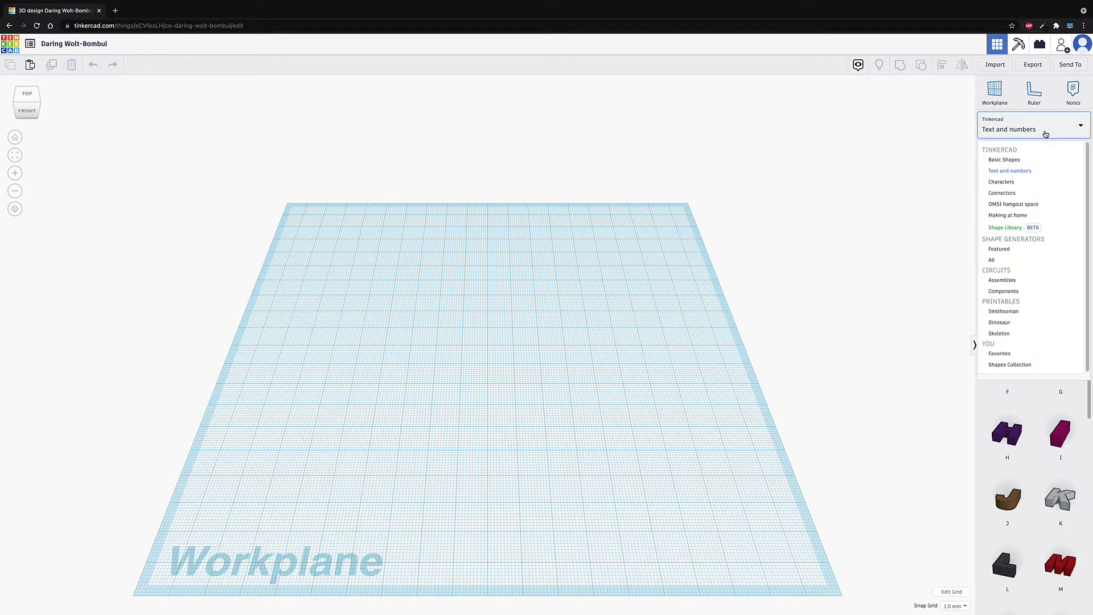
{"action": "left_click", "coordinate": [1038, 198]}
{"action": "scroll", "coordinate": [1009, 286], "scroll_direction": "down", "scroll_amount": 3}
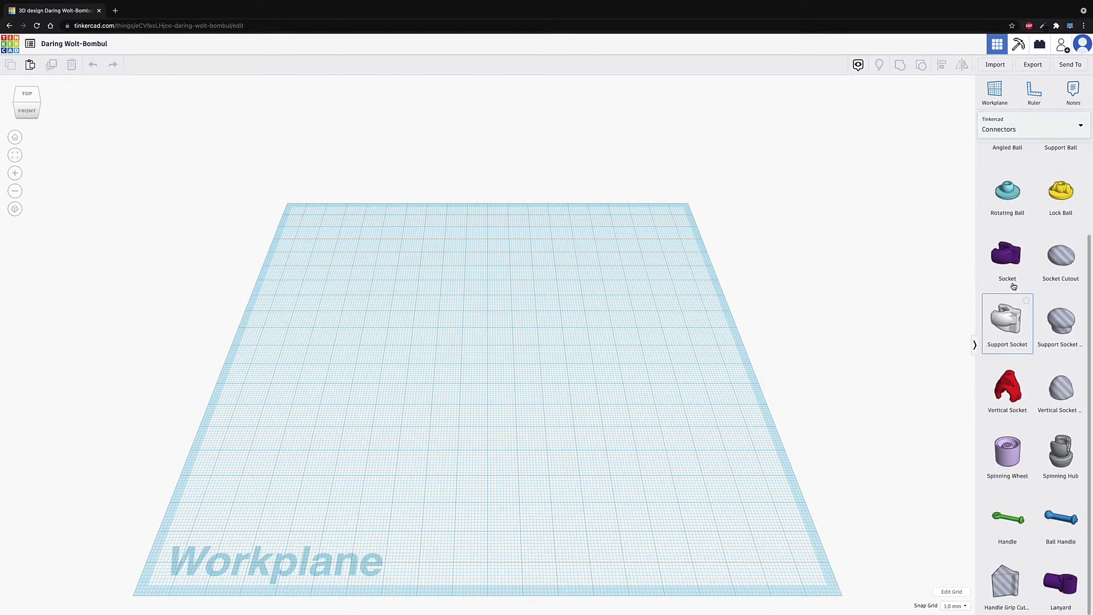
{"action": "scroll", "coordinate": [1014, 286], "scroll_direction": "up", "scroll_amount": 2}
- Place the Command Module from the Smithsonian collection near the centre of the workplane
{"action": "left_click", "coordinate": [1050, 127]}
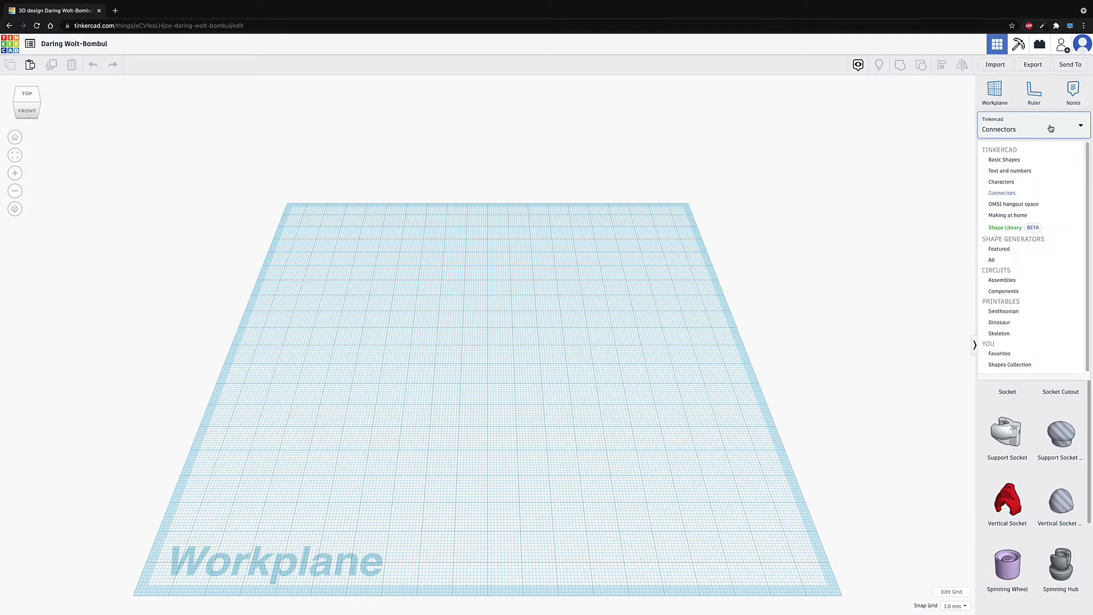
{"action": "left_click", "coordinate": [1022, 312]}
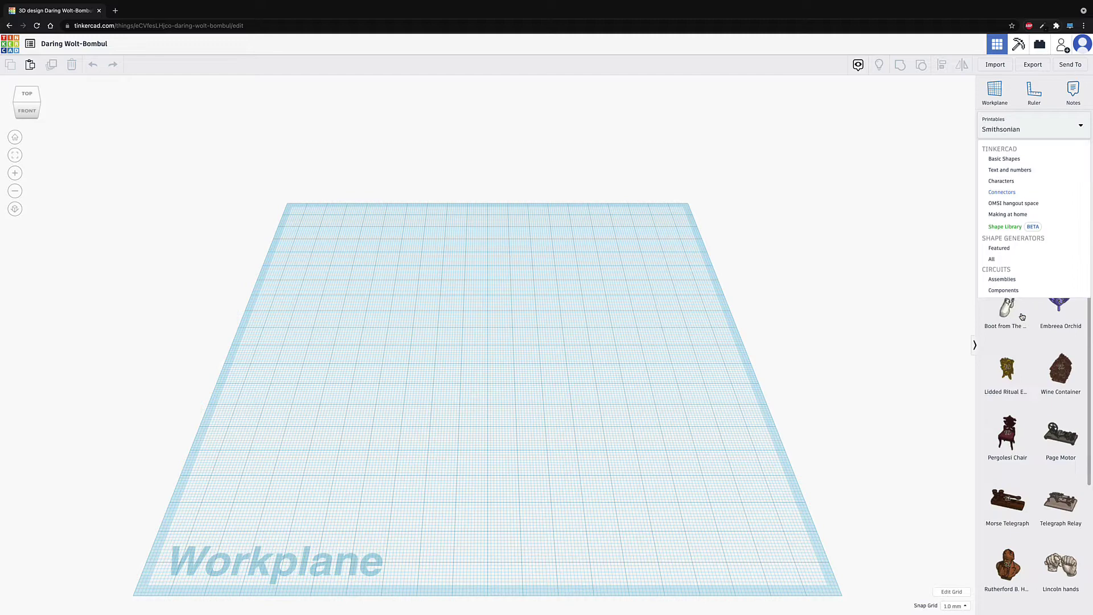
{"action": "scroll", "coordinate": [1020, 251], "scroll_direction": "down", "scroll_amount": 3}
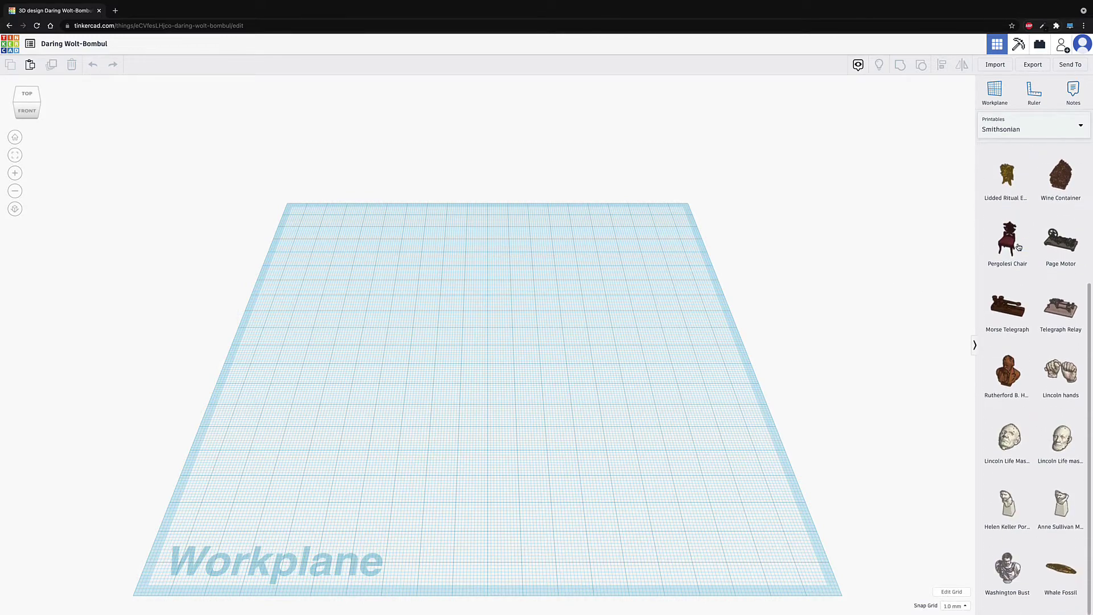
{"action": "scroll", "coordinate": [1021, 255], "scroll_direction": "up", "scroll_amount": 3}
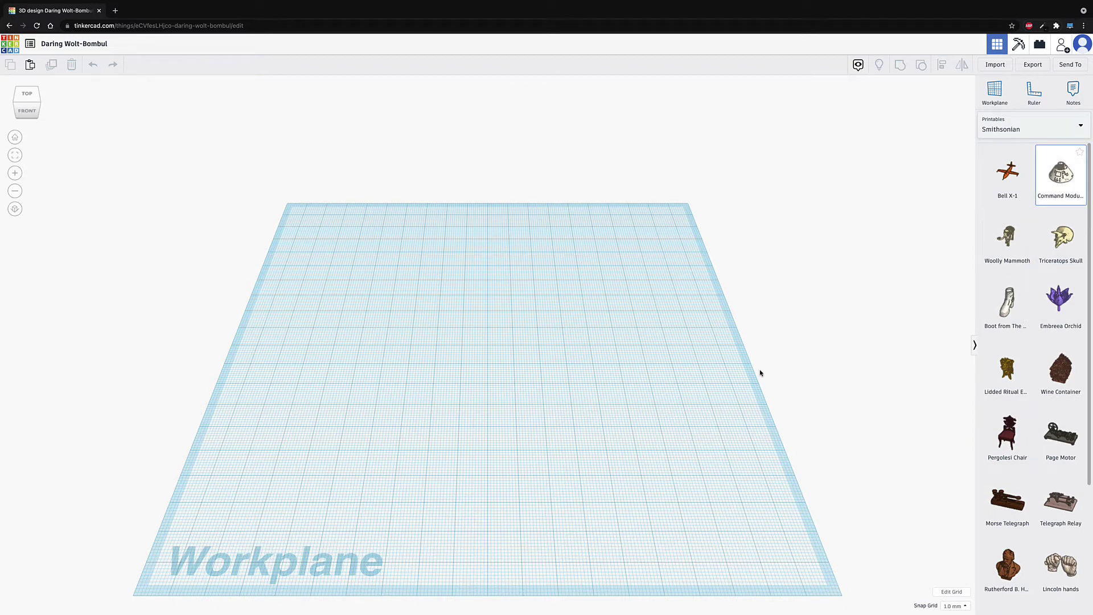
{"action": "left_click", "coordinate": [480, 337]}
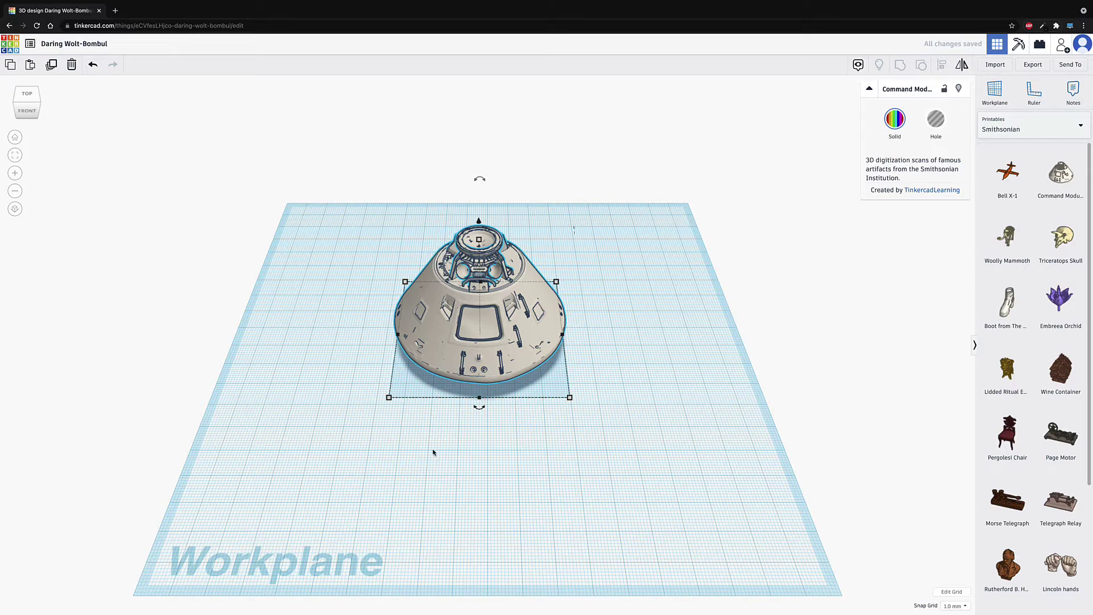
{"action": "right_click_drag", "start_coordinate": [393, 442], "coordinate": [487, 381]}
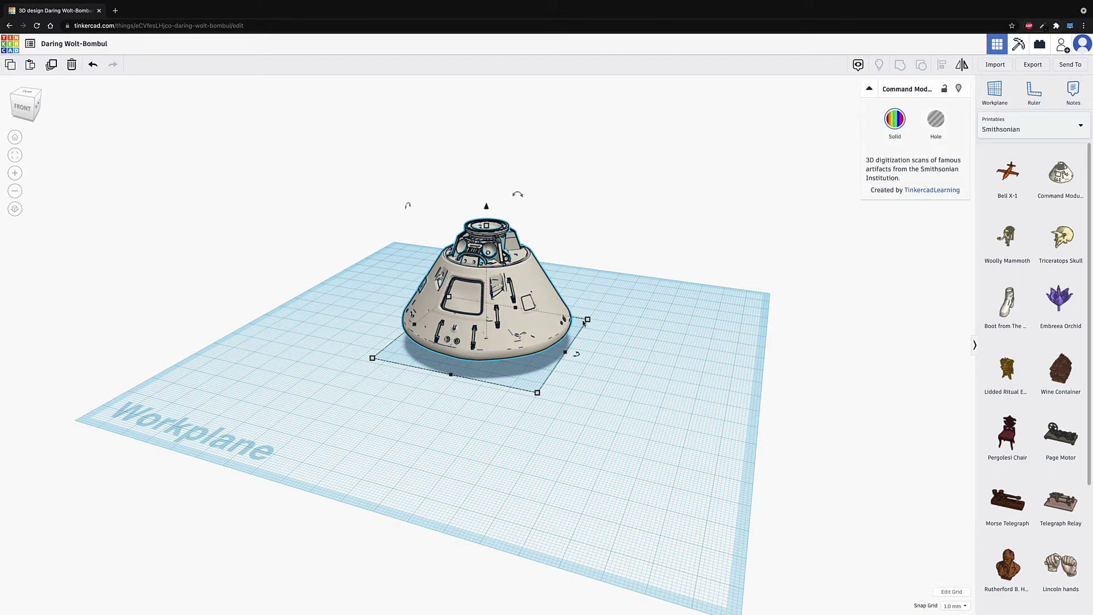
- Delete the Command Module and switch the shape library back to Basic Shapes
{"action": "key", "text": "Delete"}
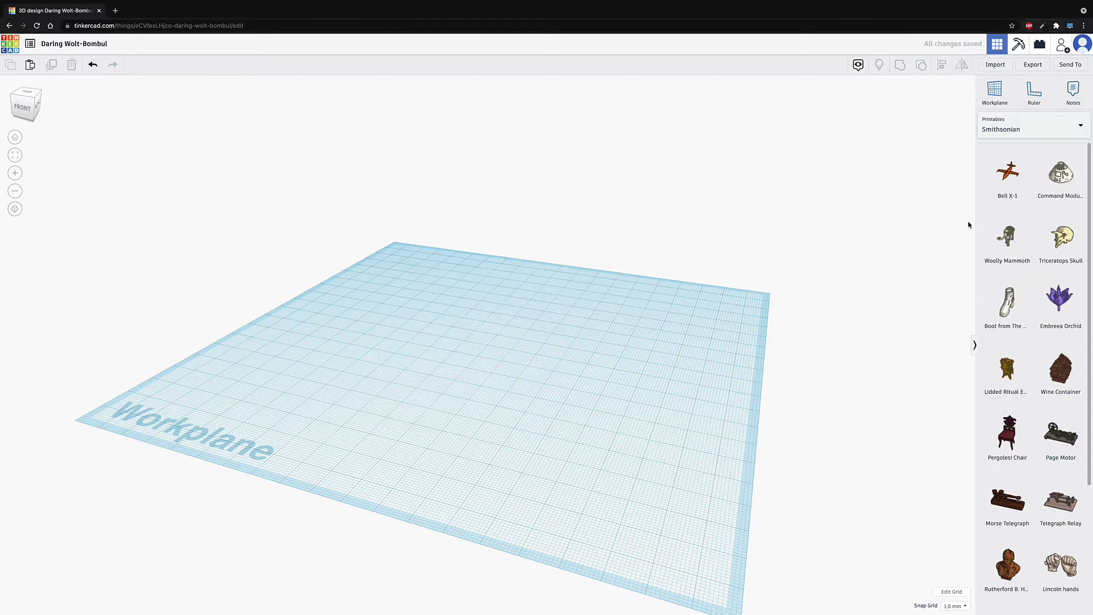
{"action": "left_click", "coordinate": [1029, 124]}
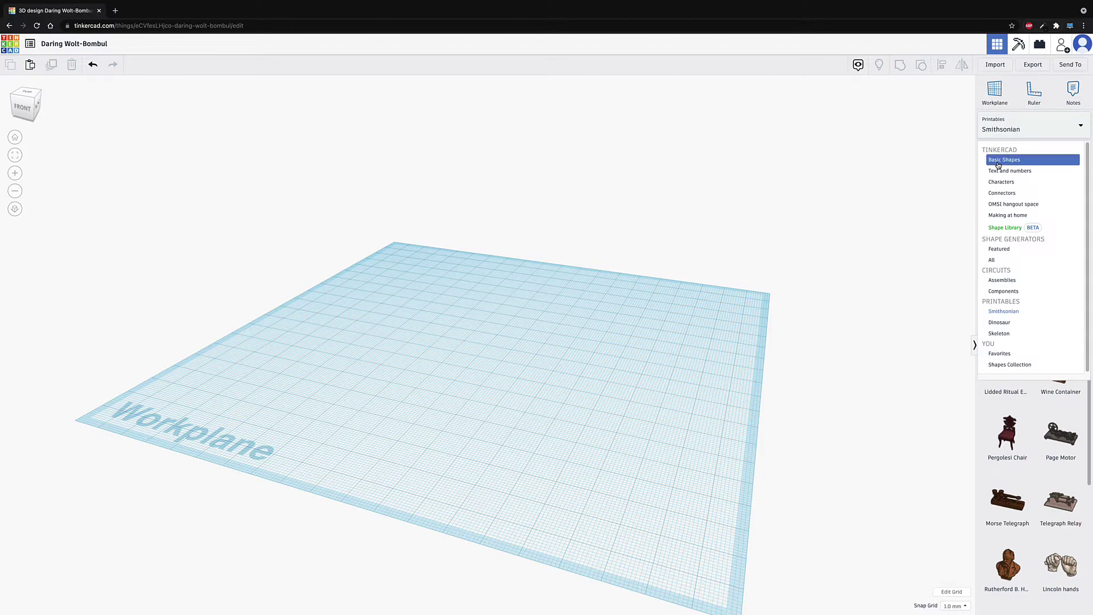
{"action": "left_click", "coordinate": [1003, 160]}
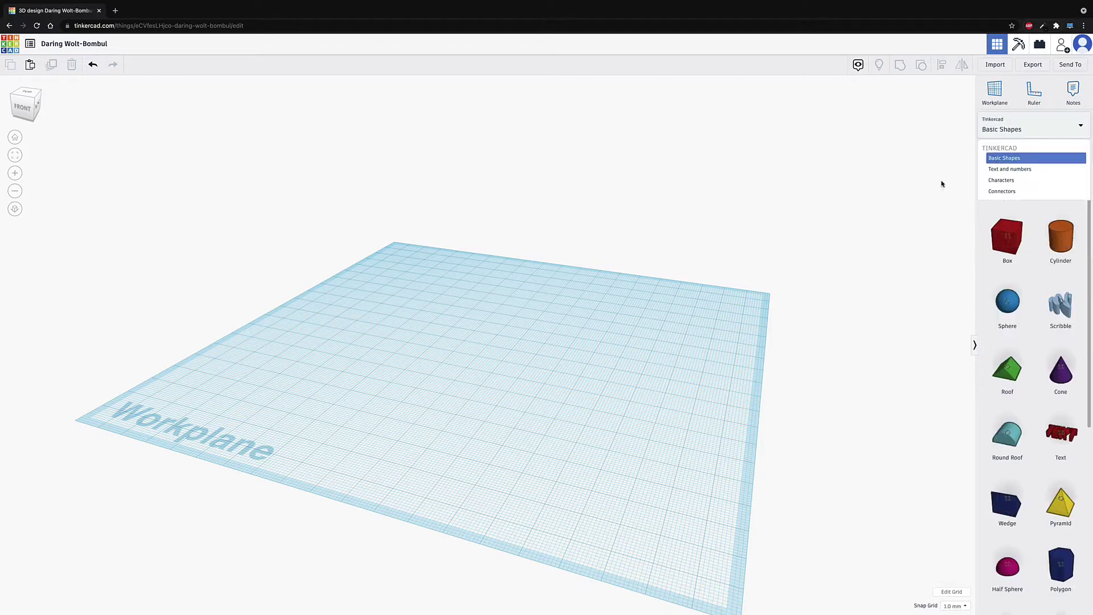
{"action": "left_click", "coordinate": [14, 137]}
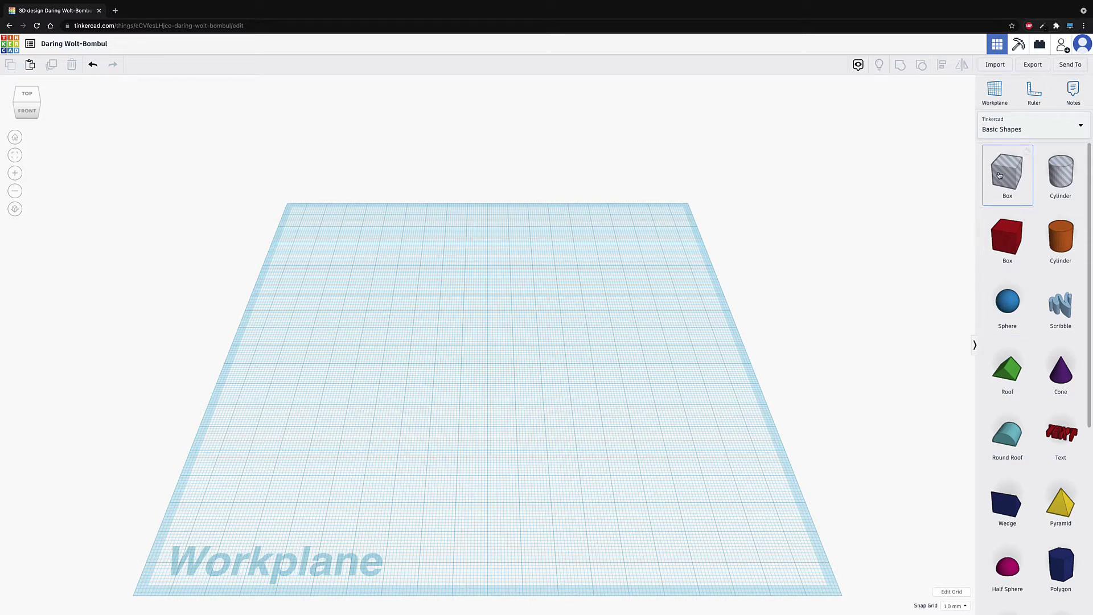
- Place a hole Box near the centre of the workplane and a solid red Box beside it
{"action": "left_click_drag", "start_coordinate": [1001, 176], "coordinate": [535, 348]}
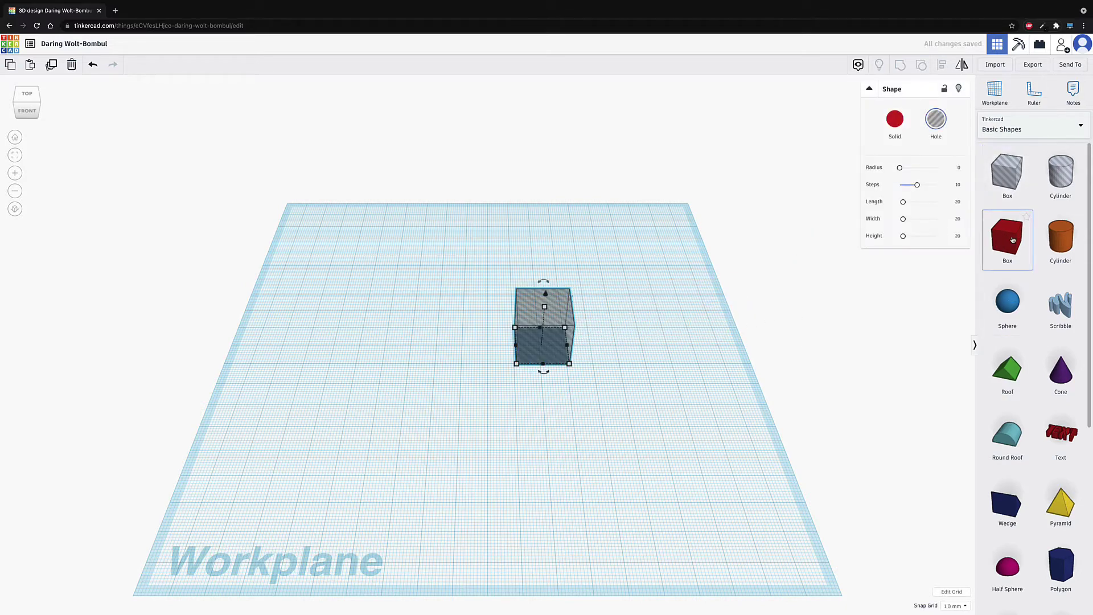
{"action": "left_click_drag", "start_coordinate": [1005, 237], "coordinate": [470, 344]}
{"action": "left_click", "coordinate": [495, 269]}
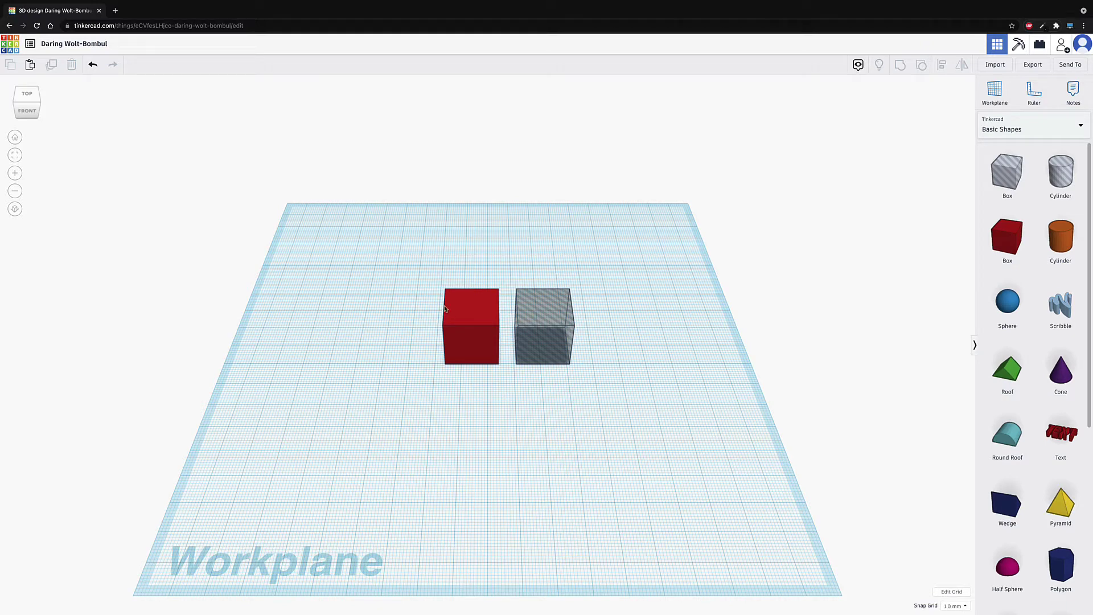
{"action": "left_click", "coordinate": [454, 329]}
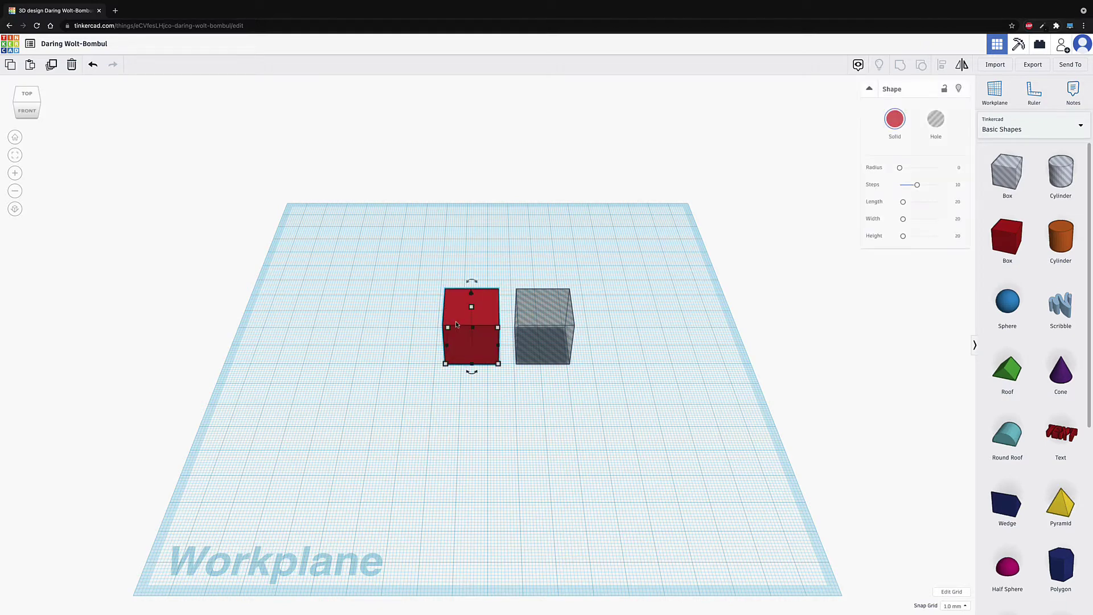
{"action": "left_click", "coordinate": [548, 322]}
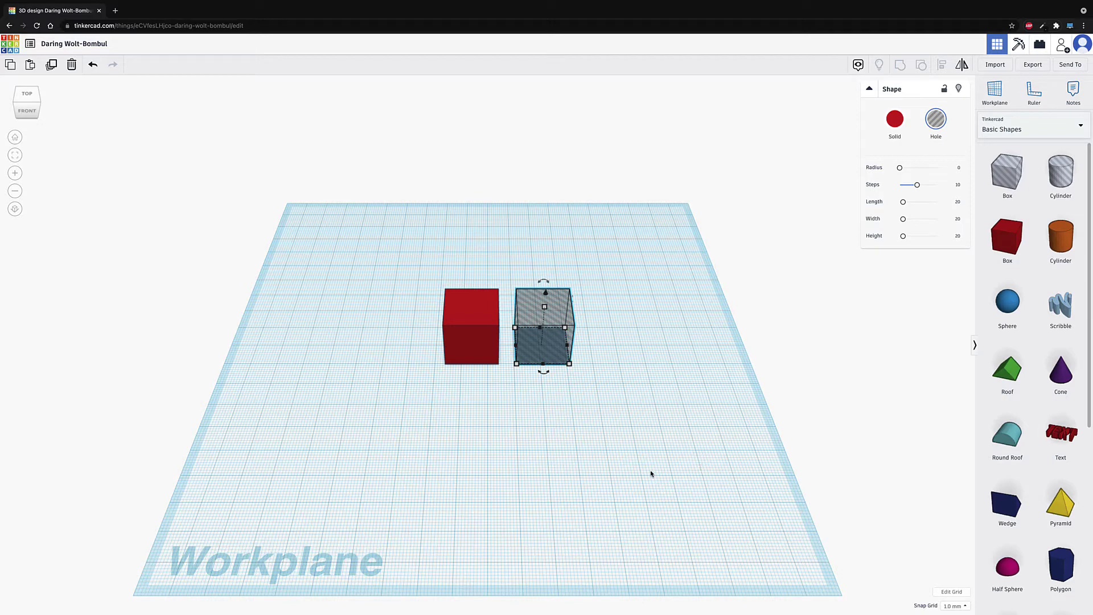
{"action": "left_click", "coordinate": [534, 450]}
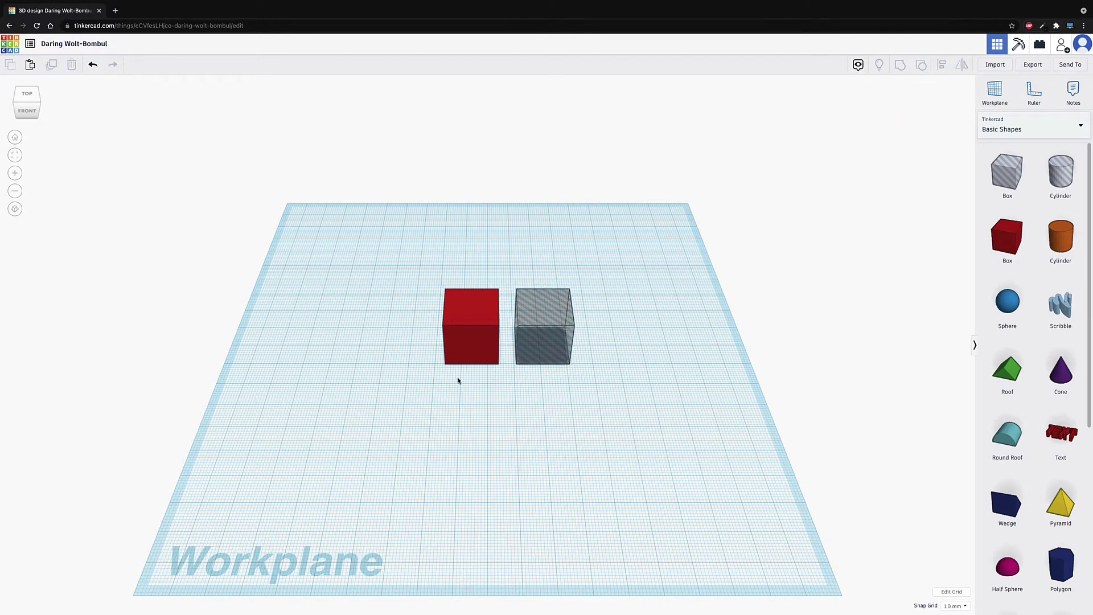
- Set both base dimensions of the solid red box to 40 mm
{"action": "left_click", "coordinate": [476, 354]}
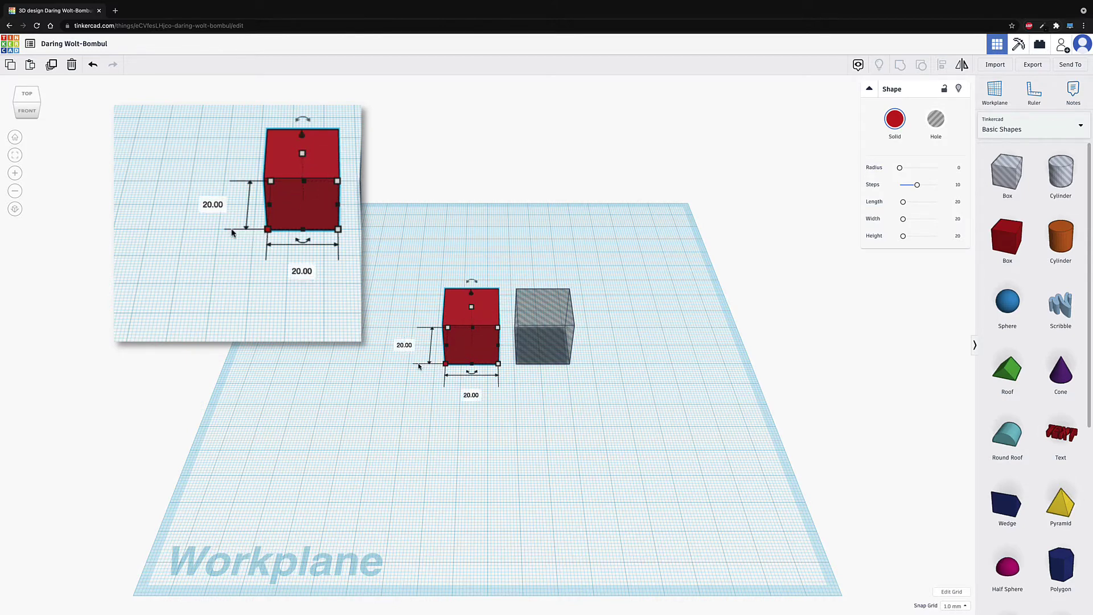
{"action": "left_click", "coordinate": [404, 345]}
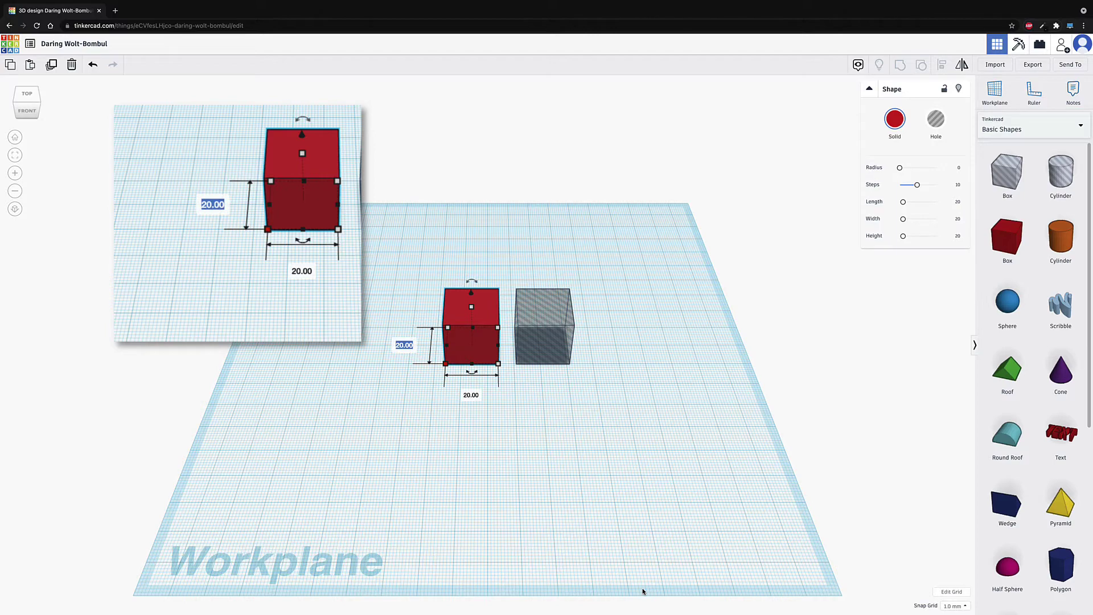
{"action": "type", "text": "40"}
{"action": "key", "text": "Return"}
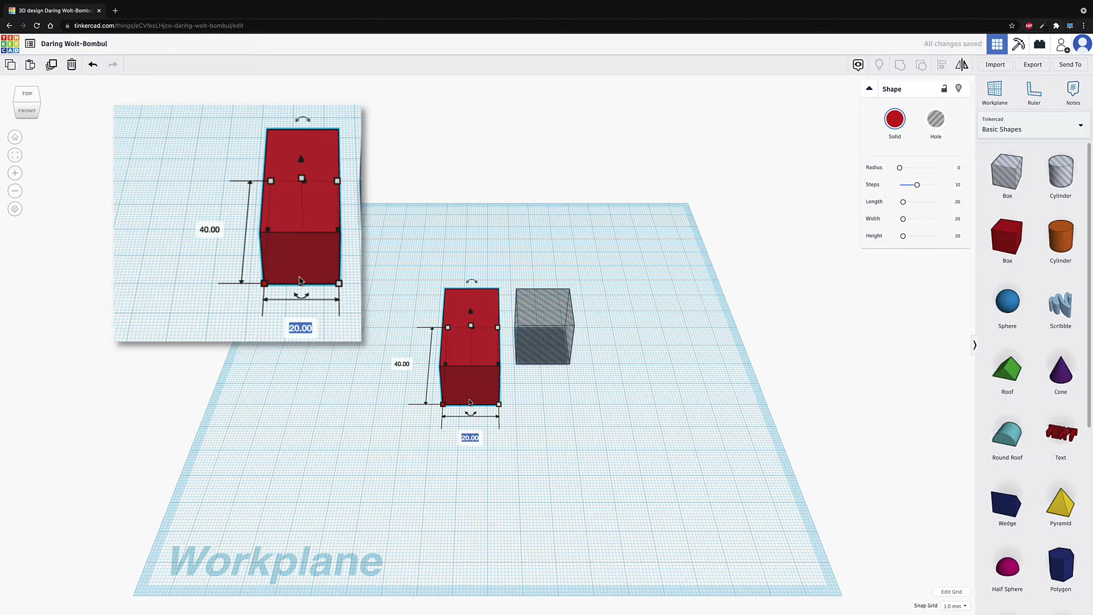
{"action": "left_click", "coordinate": [470, 438]}
{"action": "type", "text": "40"}
{"action": "key", "text": "Return"}
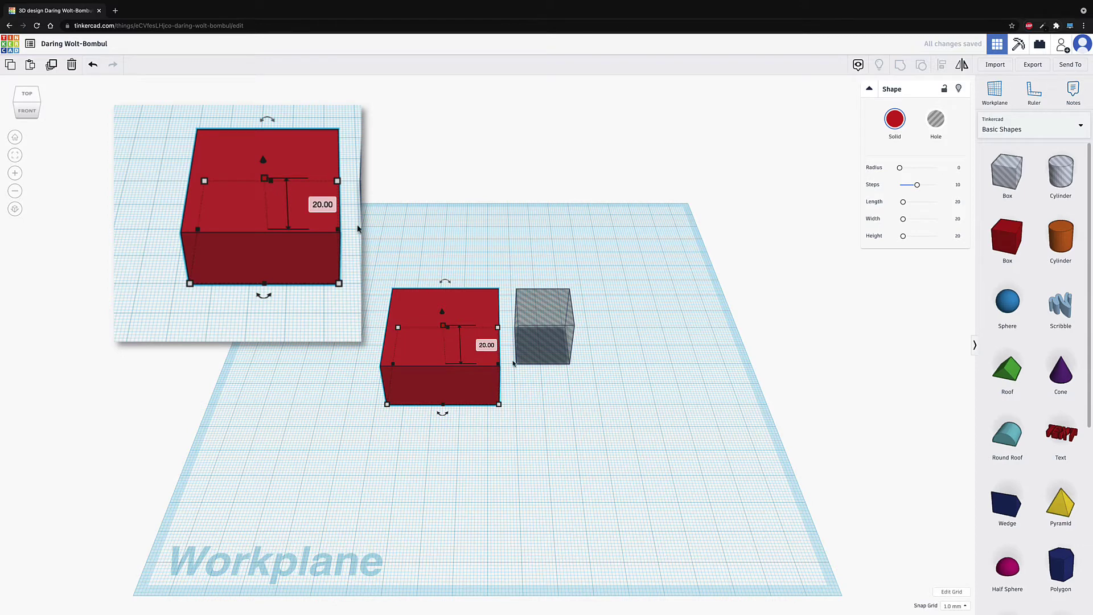
- Set the height of the solid red box to 10 mm
{"action": "left_click", "coordinate": [486, 345]}
{"action": "type", "text": "10"}
{"action": "key", "text": "Return"}
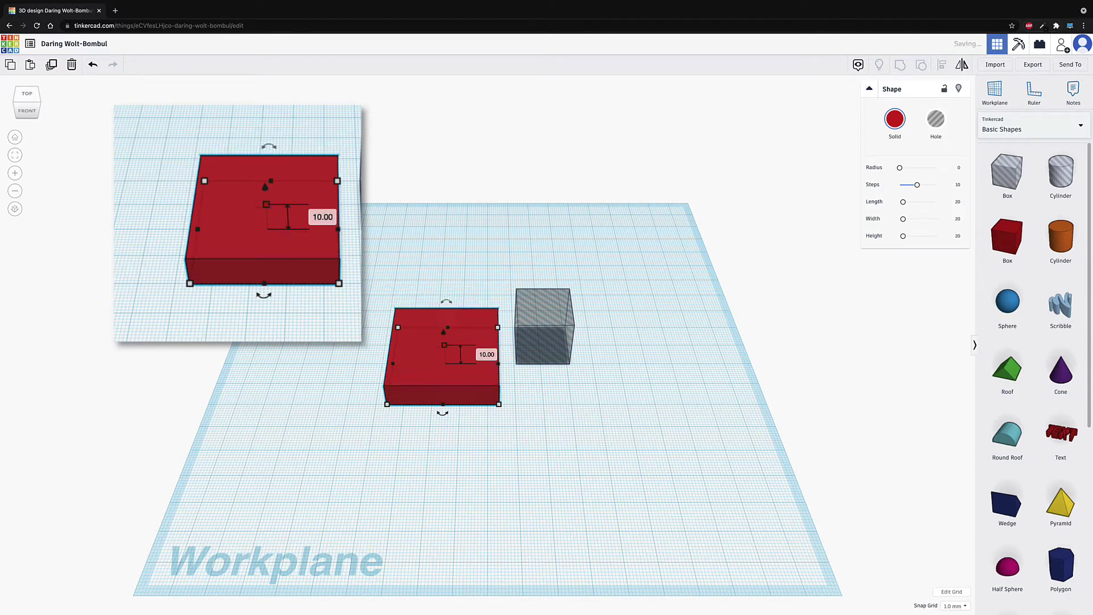
{"action": "left_click", "coordinate": [346, 423]}
{"action": "right_click_drag", "start_coordinate": [356, 468], "coordinate": [451, 391]}
{"action": "left_click", "coordinate": [451, 391]}
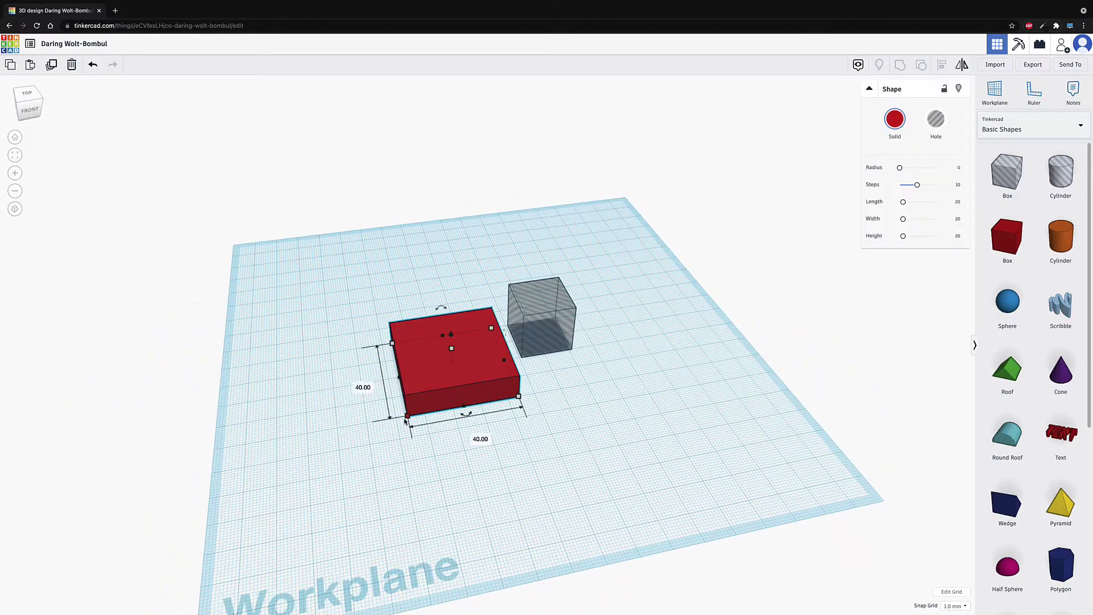
- Round the corners of the solid red box with a radius of 3.33
{"action": "mouse_move", "coordinate": [406, 420]}
{"action": "left_mouse_down"}
{"action": "mouse_move", "coordinate": [393, 441]}
{"action": "mouse_move", "coordinate": [406, 419]}
{"action": "left_mouse_up"}
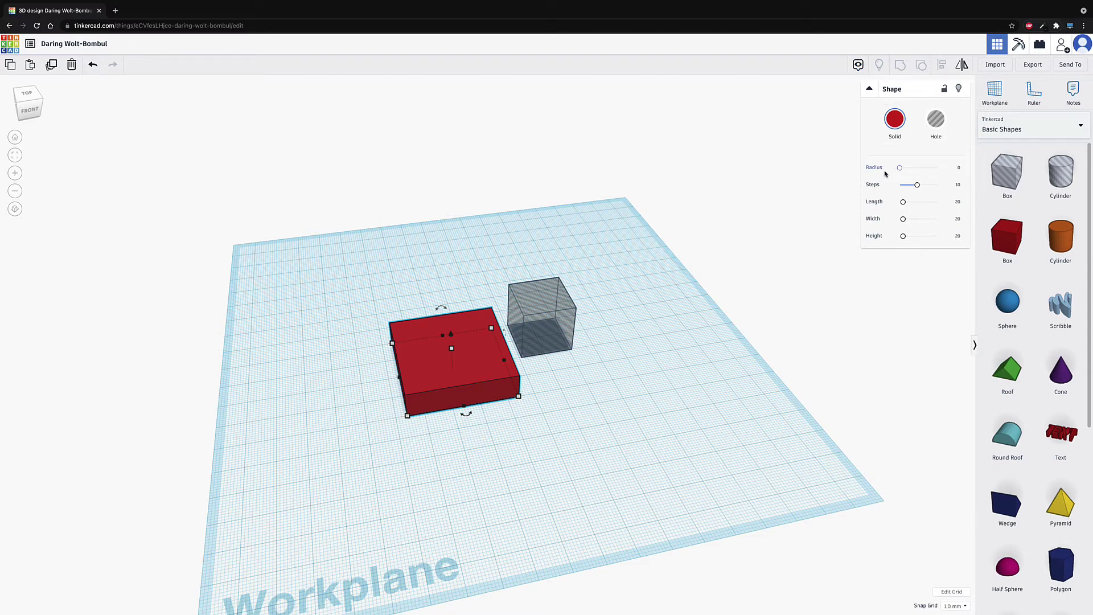
{"action": "left_click_drag", "start_coordinate": [900, 171], "coordinate": [904, 168]}
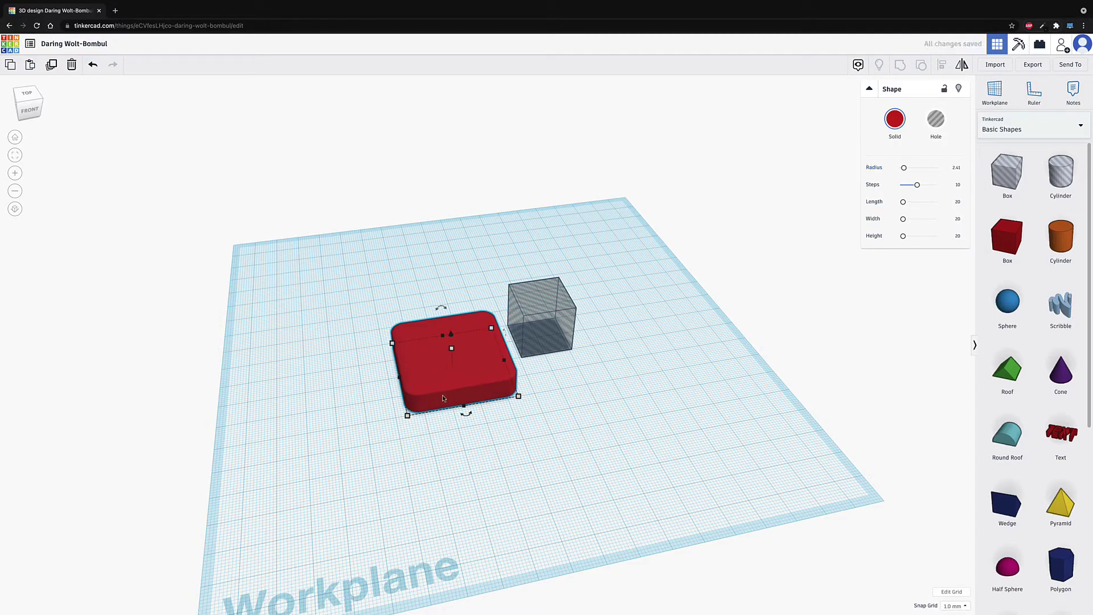
{"action": "left_click", "coordinate": [488, 408]}
{"action": "scroll", "coordinate": [542, 415], "scroll_direction": "up", "scroll_amount": 10}
{"action": "scroll", "coordinate": [543, 415], "scroll_direction": "down", "scroll_amount": 5}
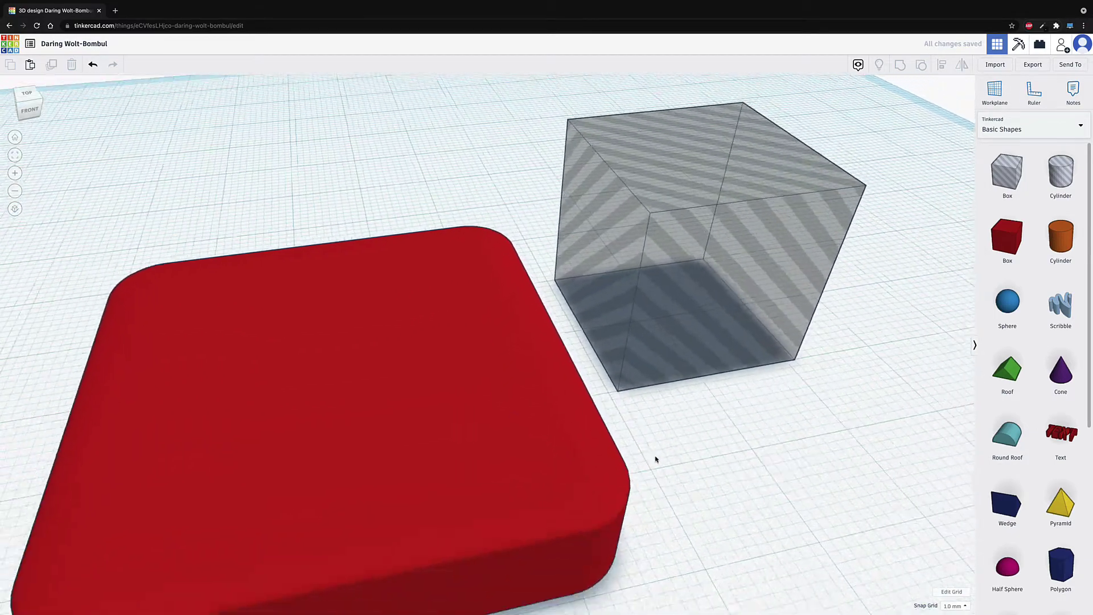
{"action": "left_click", "coordinate": [500, 404]}
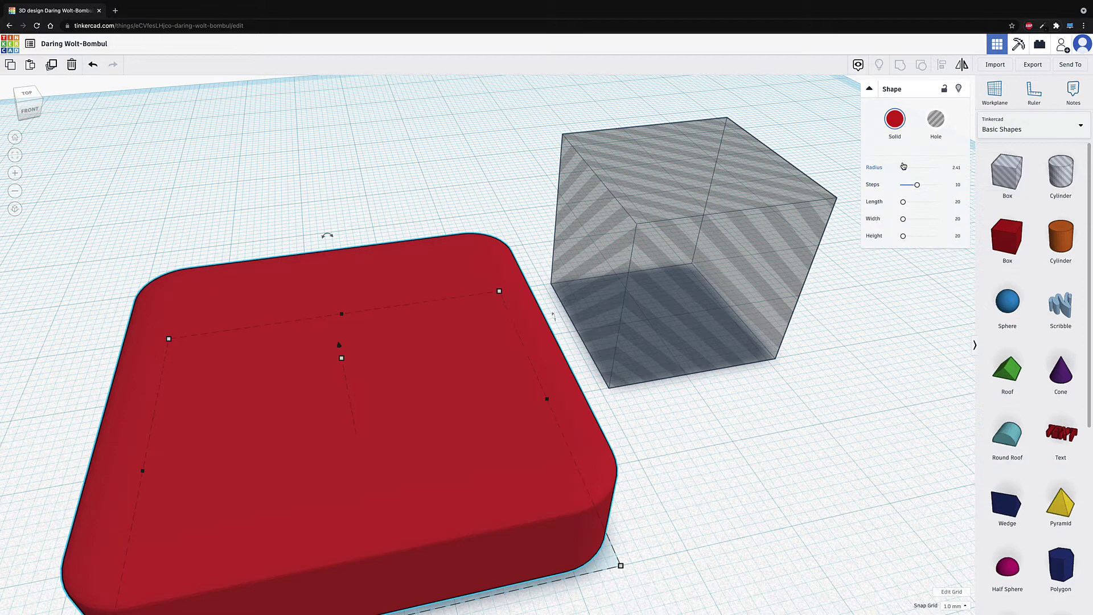
{"action": "mouse_move", "coordinate": [903, 167]}
{"action": "left_mouse_down"}
{"action": "mouse_move", "coordinate": [926, 176]}
{"action": "mouse_move", "coordinate": [883, 174]}
{"action": "mouse_move", "coordinate": [905, 169]}
{"action": "left_mouse_up"}
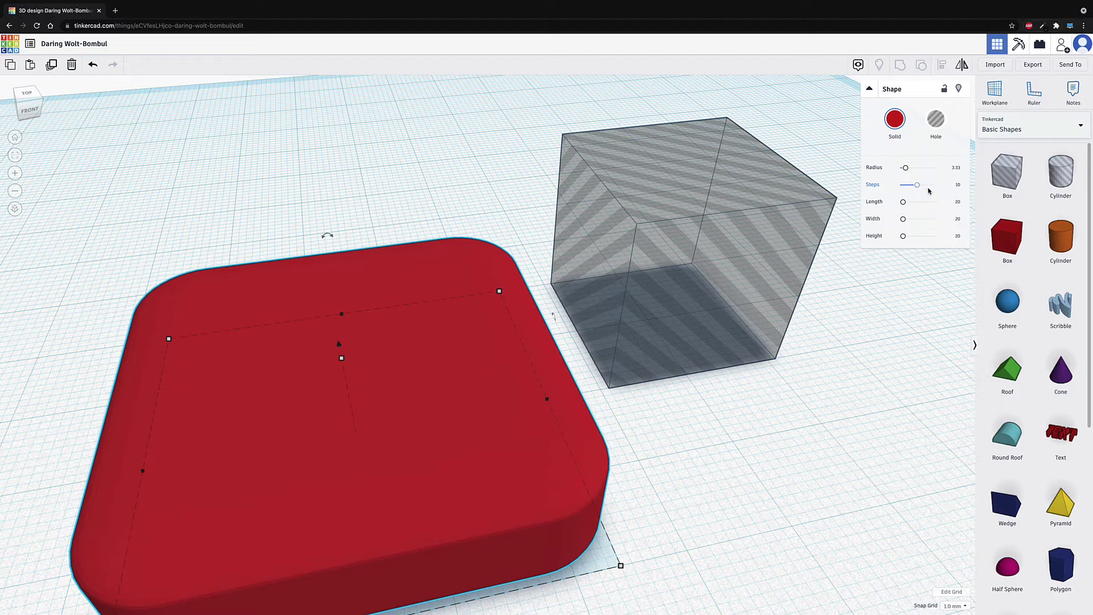
- Compare the red box's corner smoothness with Steps at 5 and at 15
{"action": "left_click_drag", "start_coordinate": [918, 186], "coordinate": [908, 187]}
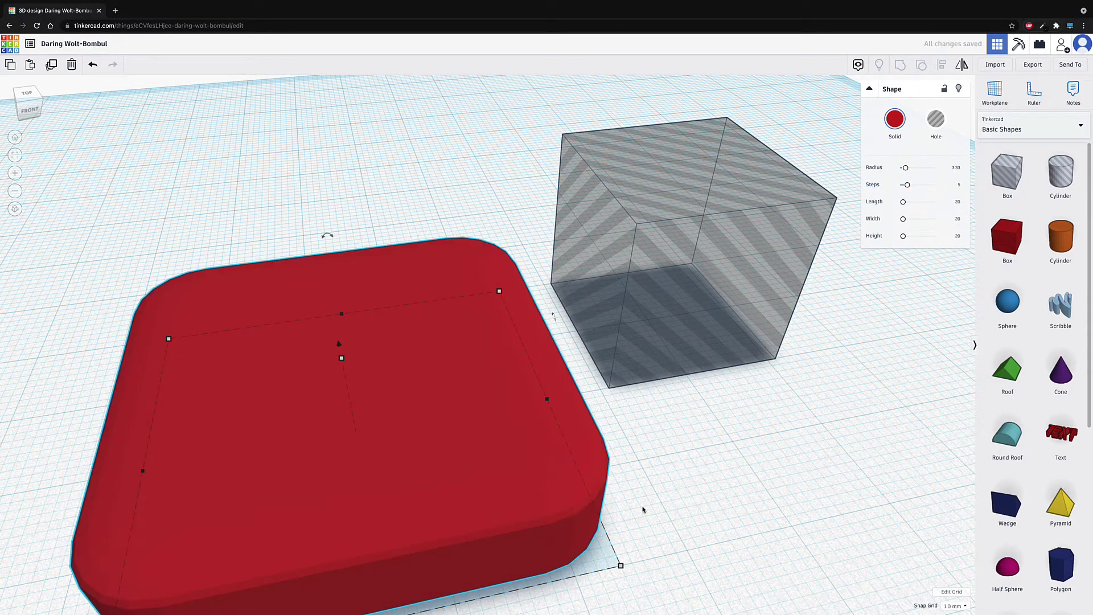
{"action": "left_click", "coordinate": [634, 534]}
{"action": "right_click_drag", "start_coordinate": [633, 533], "coordinate": [932, 316]}
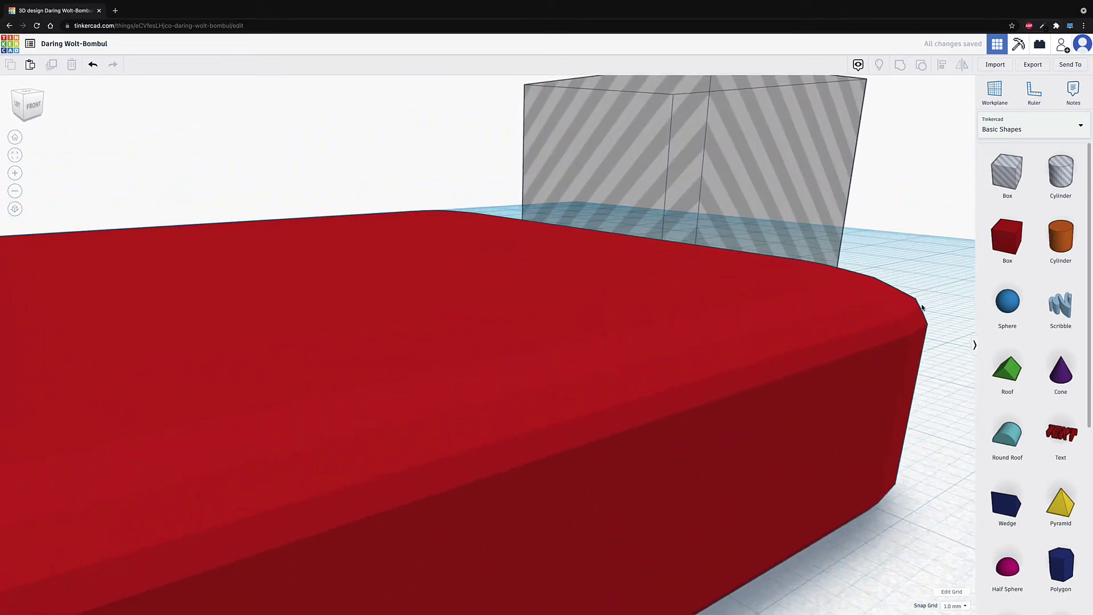
{"action": "left_click", "coordinate": [876, 333]}
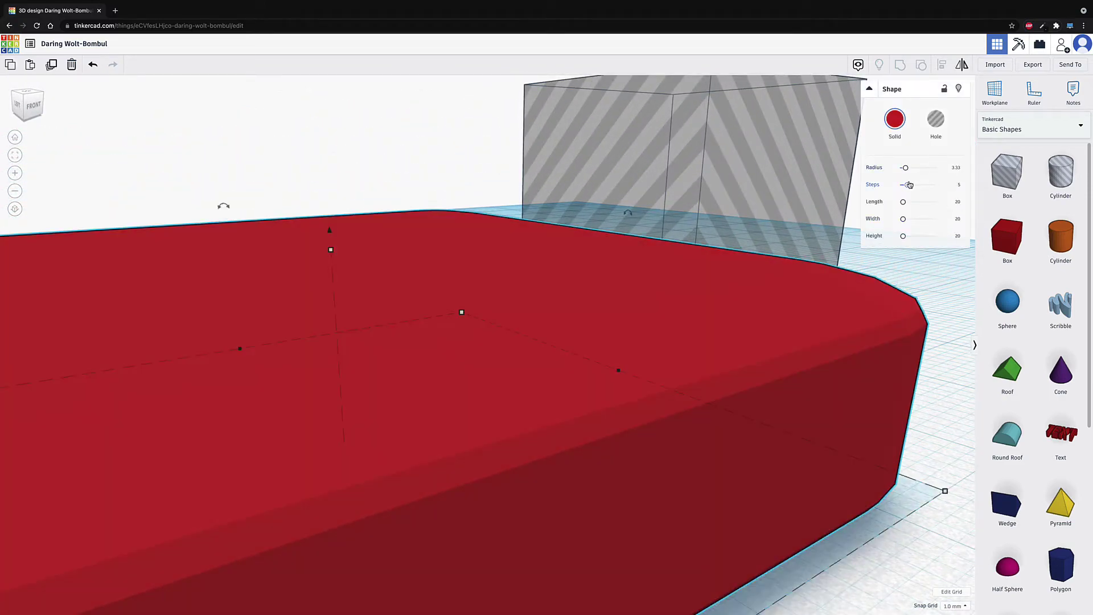
{"action": "mouse_move", "coordinate": [907, 184]}
{"action": "left_mouse_down"}
{"action": "mouse_move", "coordinate": [951, 189]}
{"action": "mouse_move", "coordinate": [928, 188]}
{"action": "left_mouse_up"}
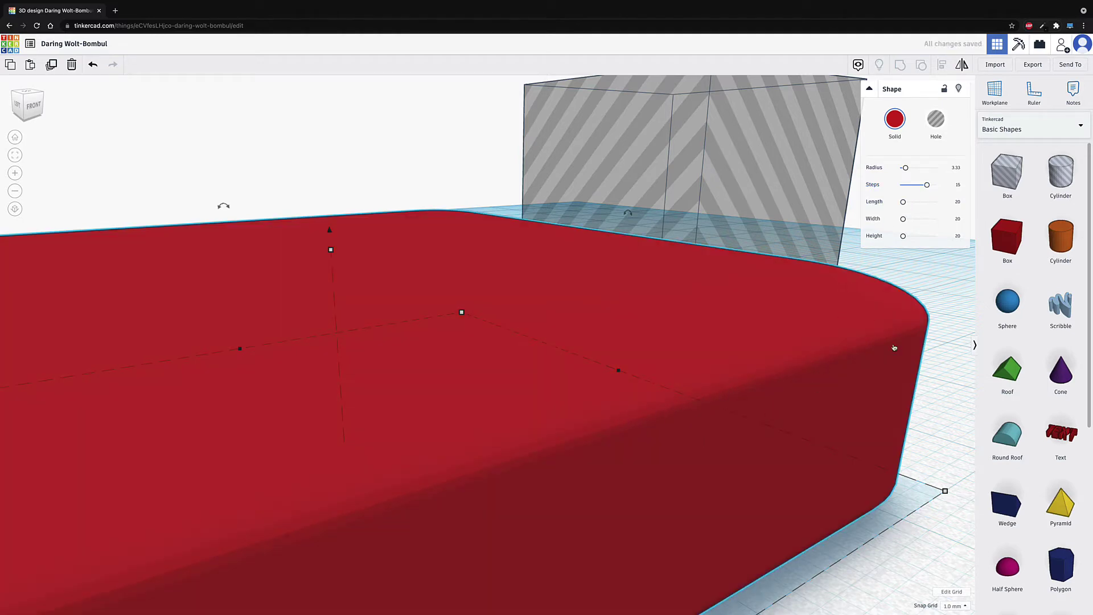
- Set the Steps of the red box's rounded corners to 10
{"action": "mouse_move", "coordinate": [929, 188]}
{"action": "left_mouse_down"}
{"action": "mouse_move", "coordinate": [947, 191]}
{"action": "mouse_move", "coordinate": [899, 191]}
{"action": "mouse_move", "coordinate": [918, 189]}
{"action": "left_mouse_up"}
{"action": "left_click", "coordinate": [959, 186]}
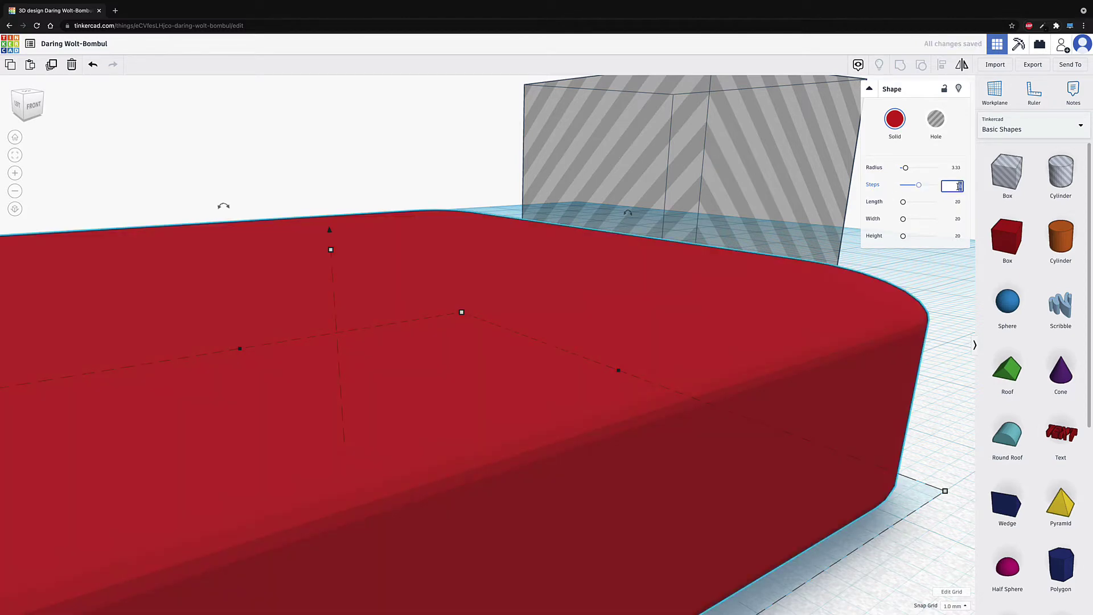
{"action": "type", "text": "10"}
{"action": "key", "text": "Return"}
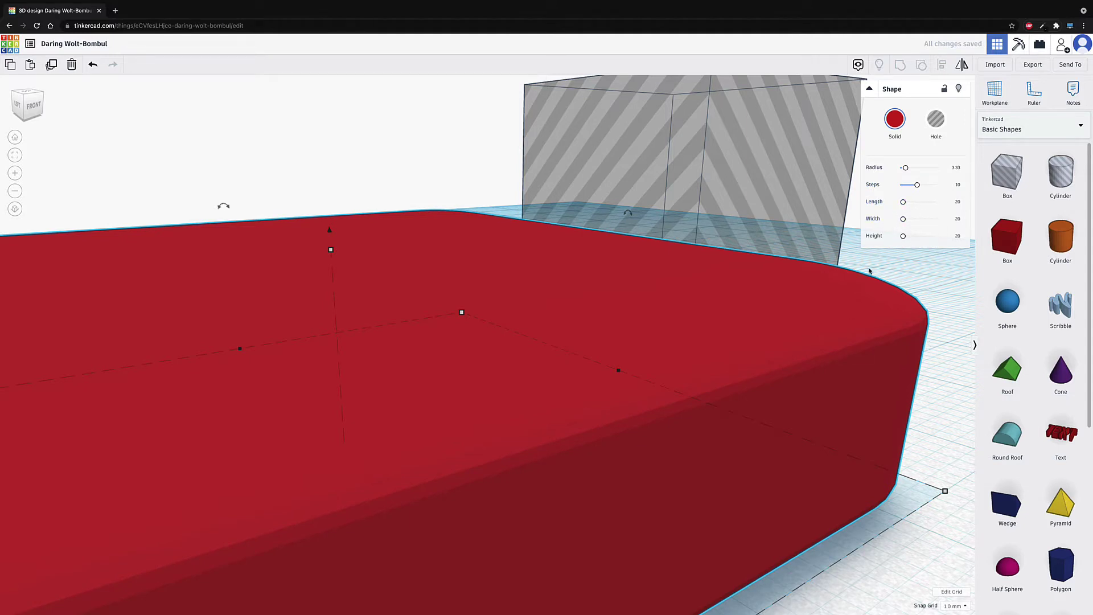
- Reset the red box's corner radius to 0 so its edges are sharp
{"action": "scroll", "coordinate": [624, 328], "scroll_direction": "down", "scroll_amount": 10}
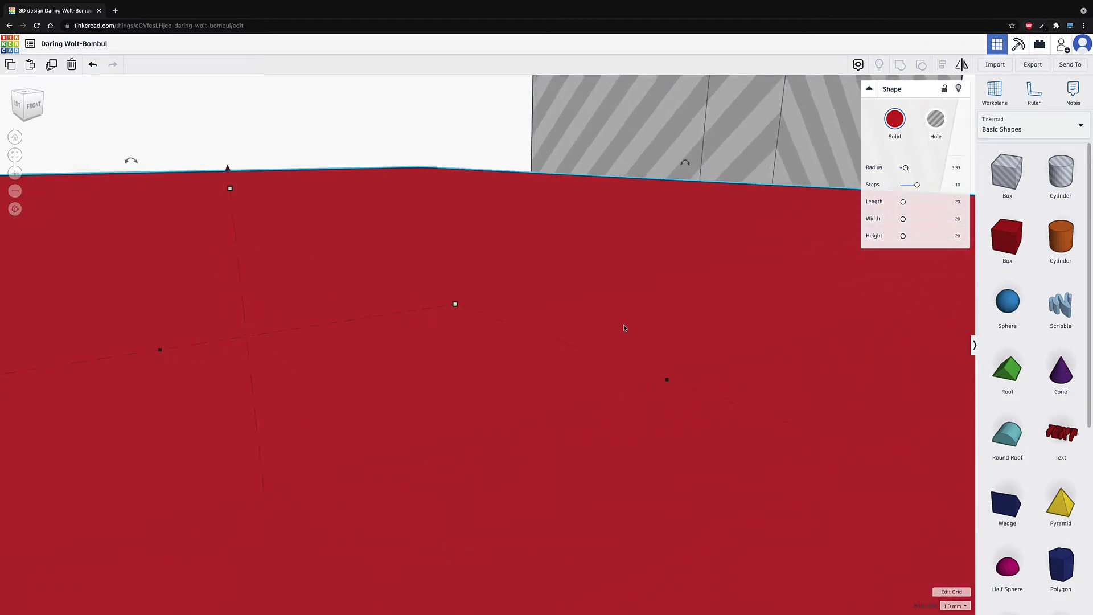
{"action": "right_click_drag", "start_coordinate": [768, 383], "coordinate": [626, 364]}
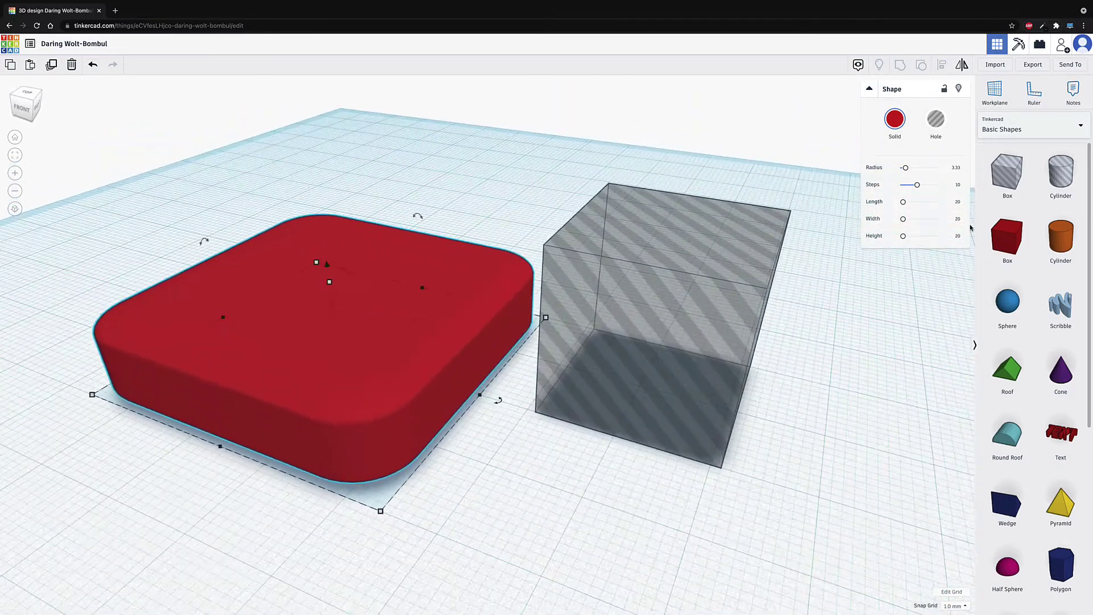
{"action": "left_click_drag", "start_coordinate": [913, 171], "coordinate": [900, 168]}
{"action": "right_click_drag", "start_coordinate": [513, 341], "coordinate": [375, 337]}
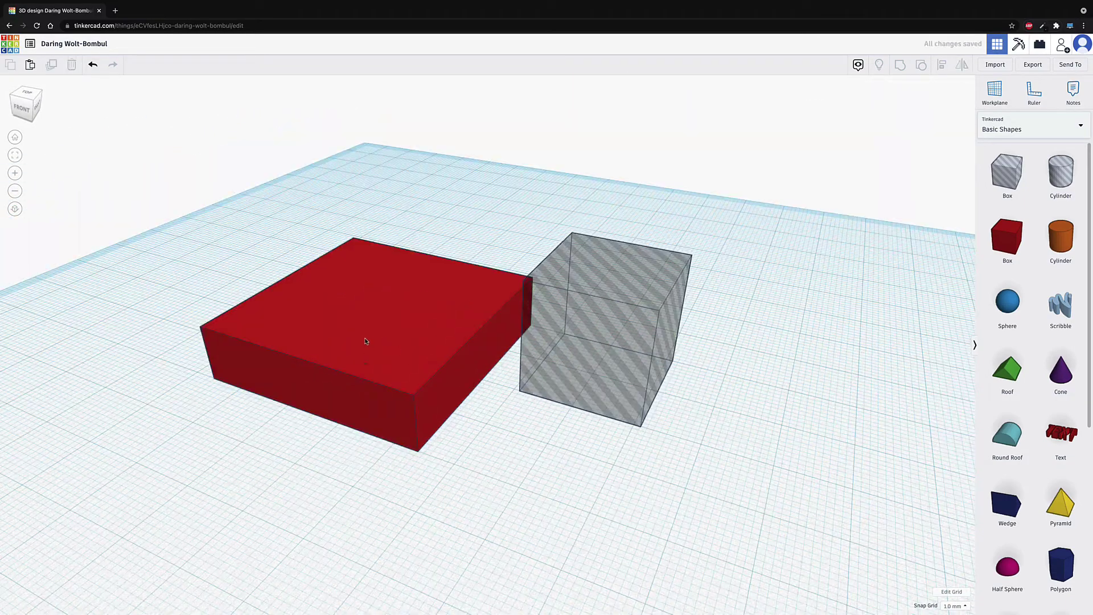
- Rotate the solid red box 90° so it stands upright on its thin side
{"action": "left_click", "coordinate": [365, 340]}
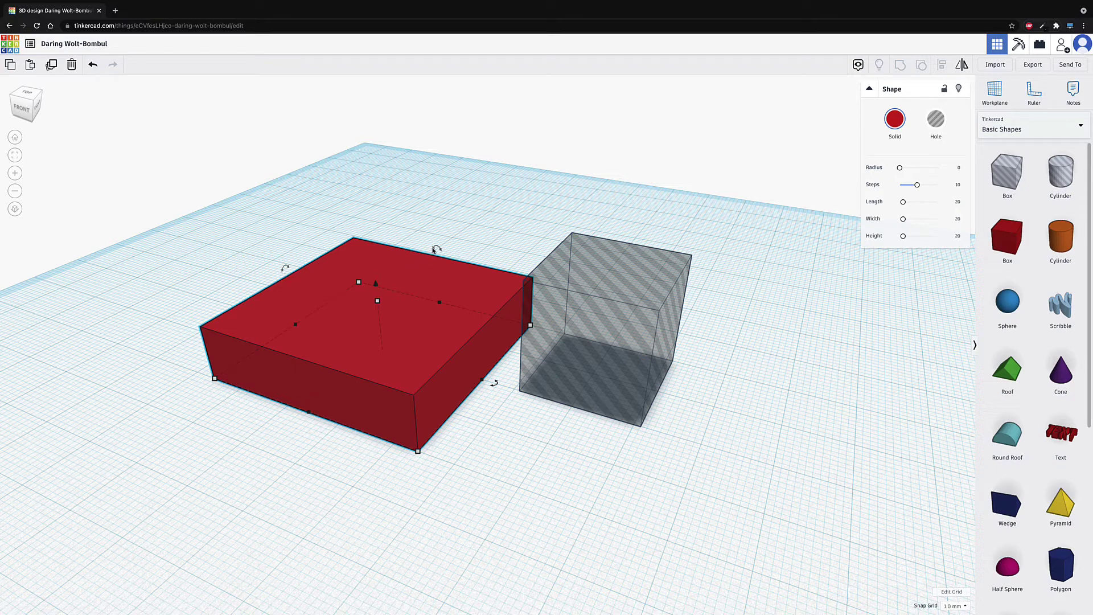
{"action": "left_click_drag", "start_coordinate": [495, 383], "coordinate": [615, 417]}
{"action": "left_click", "coordinate": [260, 127]}
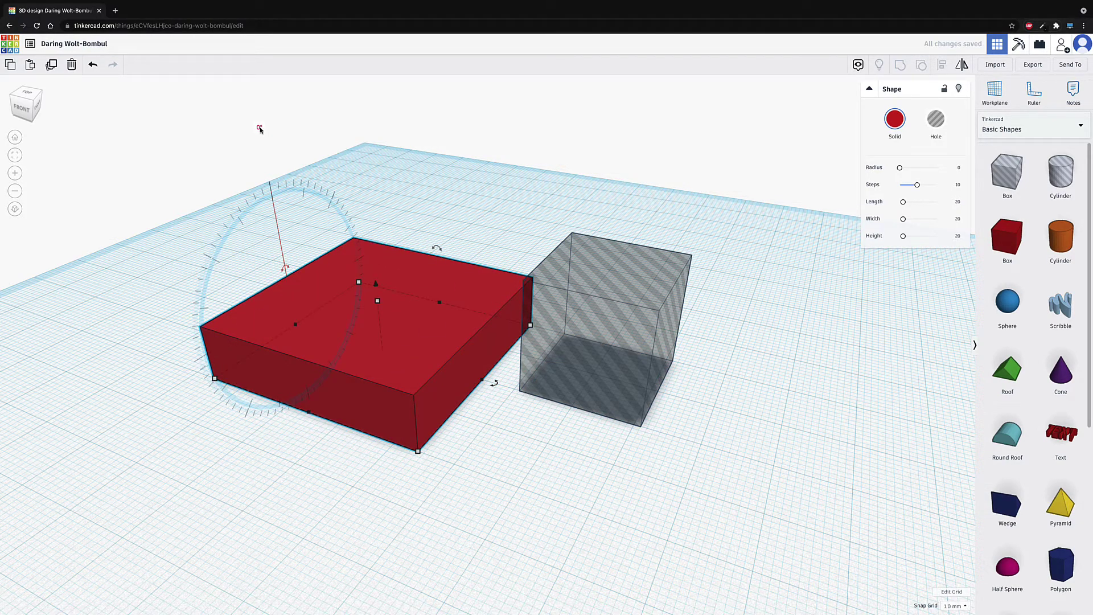
{"action": "type", "text": "90"}
{"action": "key", "text": "Return"}
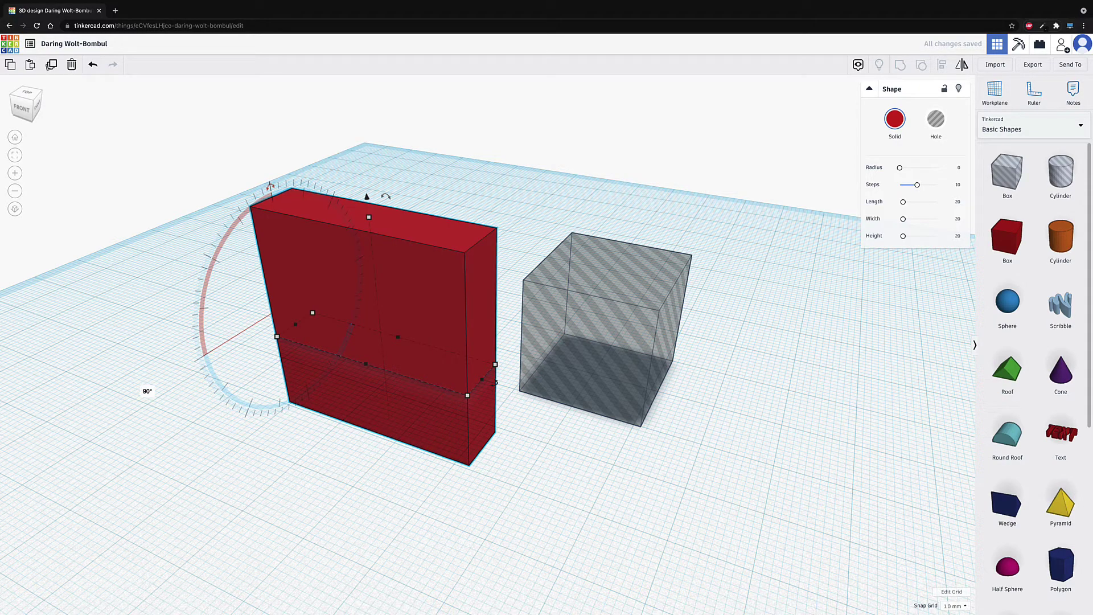
- Raise the upright red box vertically until its base rests on the workplane
{"action": "right_click_drag", "start_coordinate": [334, 466], "coordinate": [370, 422]}
{"action": "mouse_move", "coordinate": [459, 427]}
{"action": "right_mouse_down"}
{"action": "mouse_move", "coordinate": [468, 398]}
{"action": "mouse_move", "coordinate": [459, 422]}
{"action": "mouse_move", "coordinate": [415, 441]}
{"action": "mouse_move", "coordinate": [464, 409]}
{"action": "mouse_move", "coordinate": [454, 412]}
{"action": "right_mouse_up"}
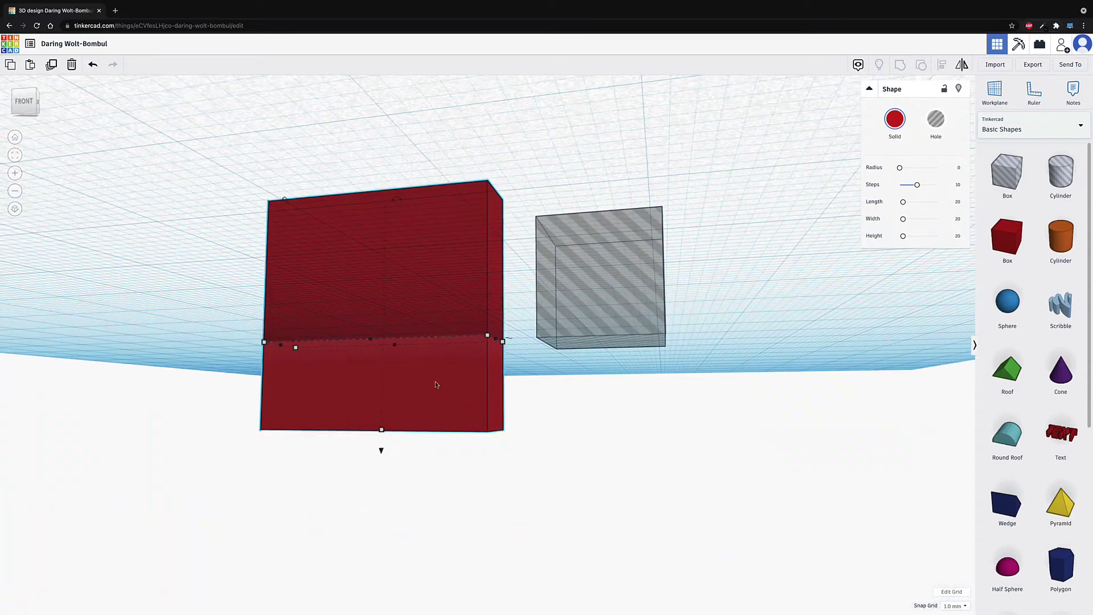
{"action": "right_click_drag", "start_coordinate": [588, 359], "coordinate": [453, 330]}
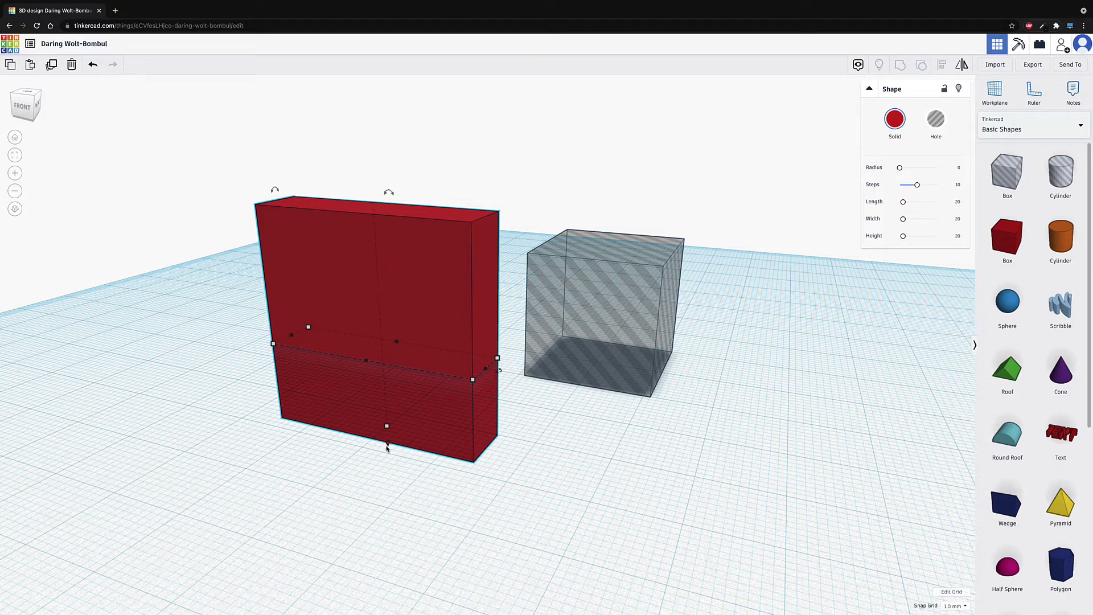
{"action": "left_click", "coordinate": [631, 312]}
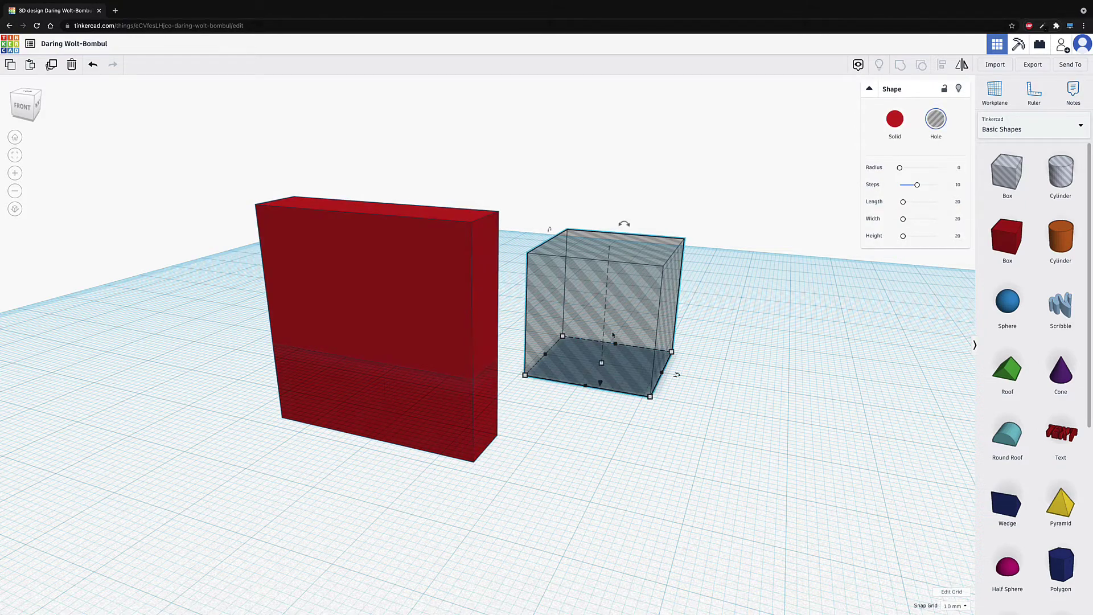
{"action": "right_click_drag", "start_coordinate": [650, 358], "coordinate": [580, 247]}
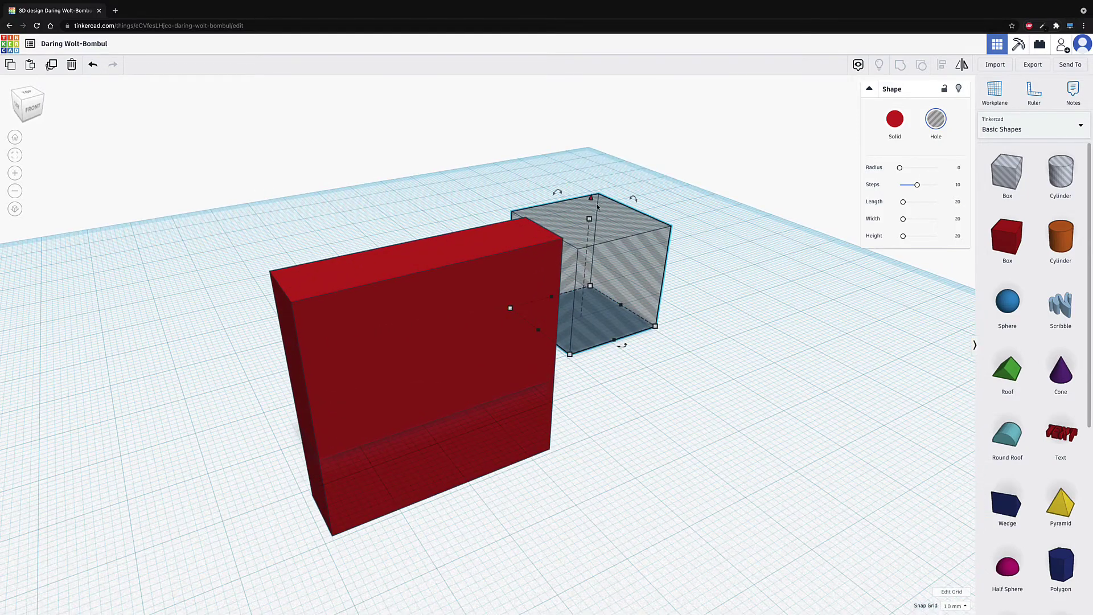
{"action": "left_click", "coordinate": [439, 344]}
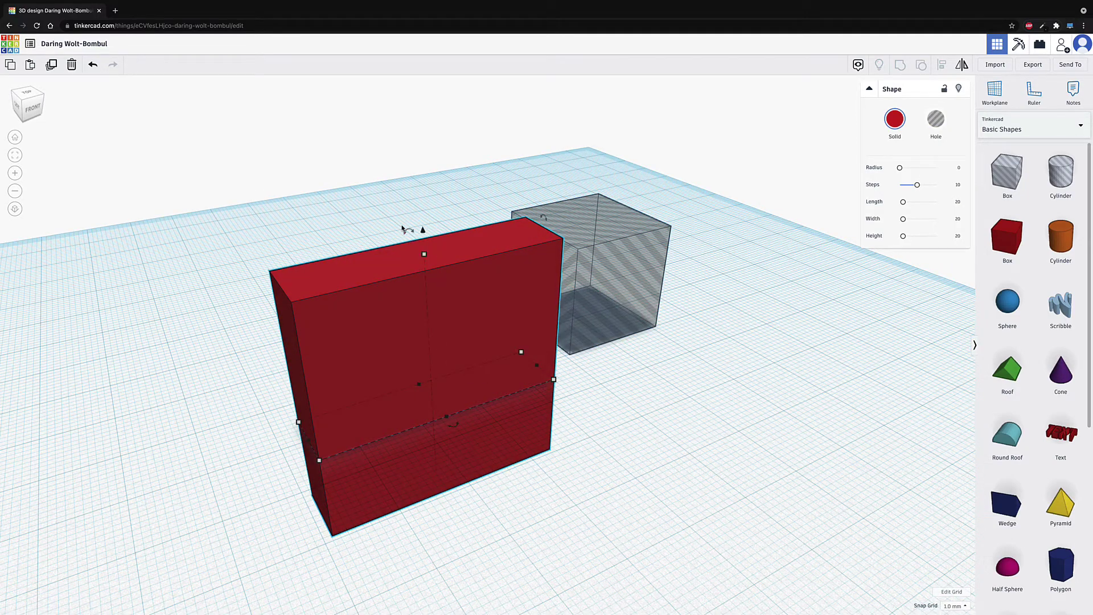
{"action": "left_click_drag", "start_coordinate": [423, 230], "coordinate": [418, 198]}
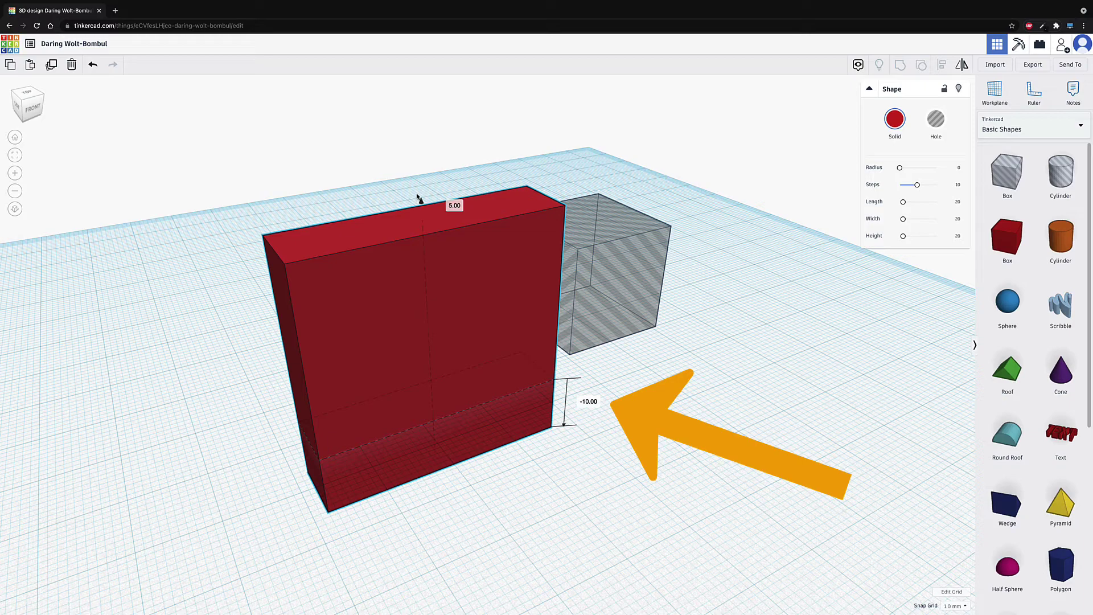
{"action": "left_click_drag", "start_coordinate": [417, 196], "coordinate": [410, 122]}
{"action": "left_click", "coordinate": [534, 508]}
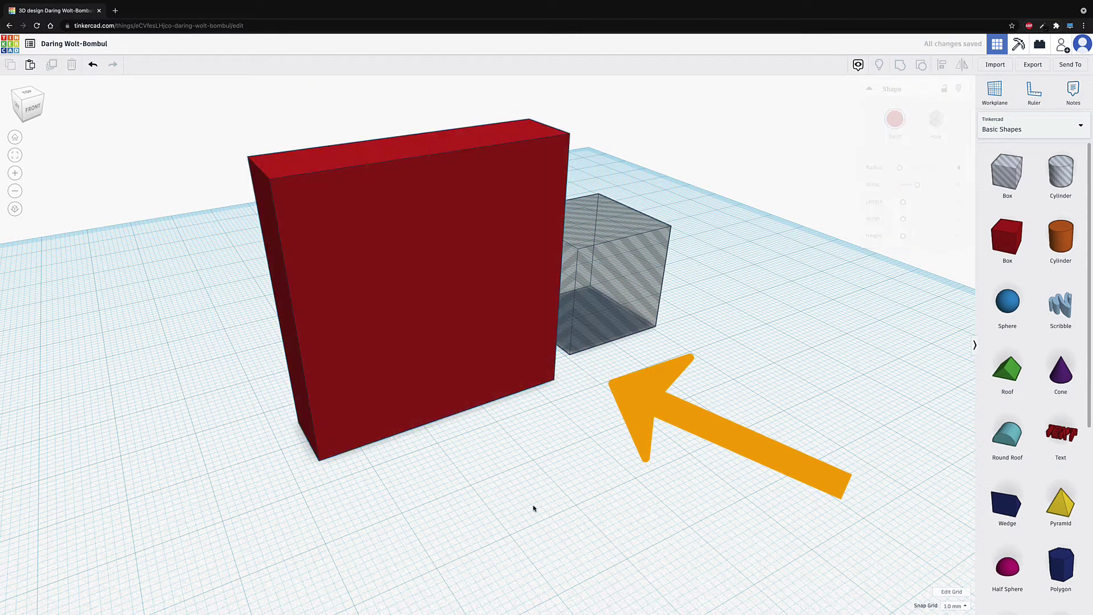
- Move the hole box about 36 mm sideways and 11 mm forward so it passes through the red box's lower middle
{"action": "mouse_move", "coordinate": [533, 507]}
{"action": "right_mouse_down"}
{"action": "mouse_move", "coordinate": [488, 427]}
{"action": "mouse_move", "coordinate": [456, 405]}
{"action": "mouse_move", "coordinate": [324, 486]}
{"action": "mouse_move", "coordinate": [278, 490]}
{"action": "mouse_move", "coordinate": [444, 497]}
{"action": "mouse_move", "coordinate": [449, 479]}
{"action": "right_mouse_up"}
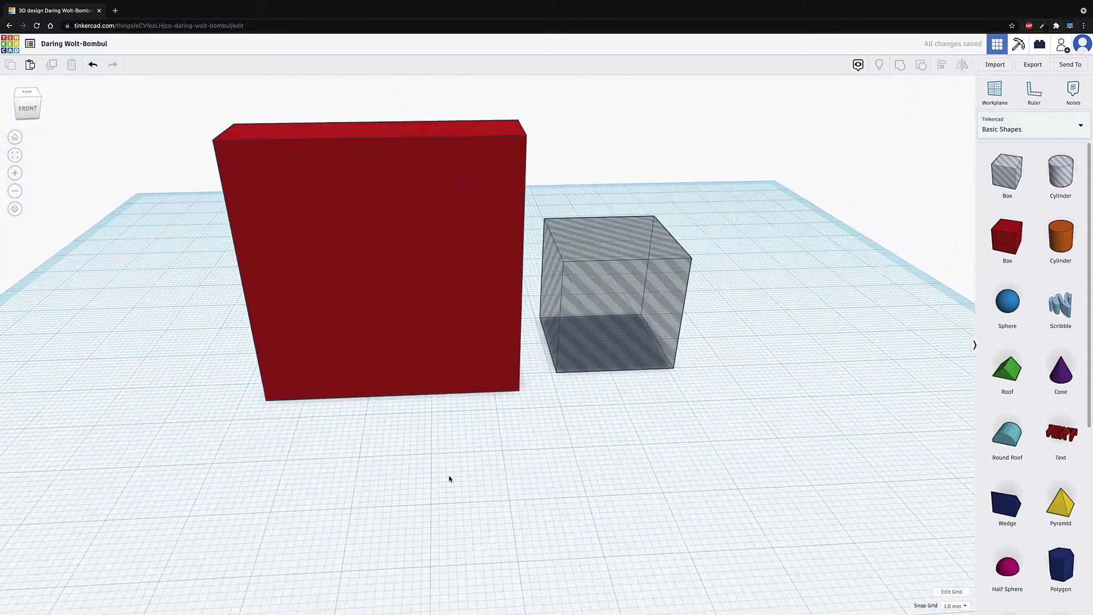
{"action": "scroll", "coordinate": [518, 403], "scroll_direction": "down", "scroll_amount": 4}
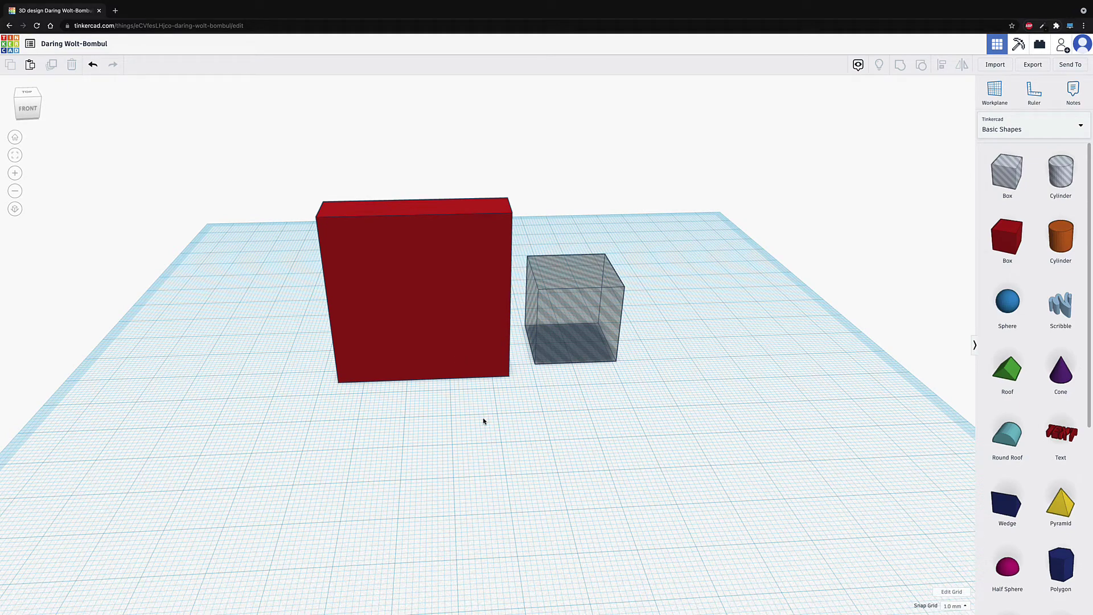
{"action": "left_click", "coordinate": [558, 321]}
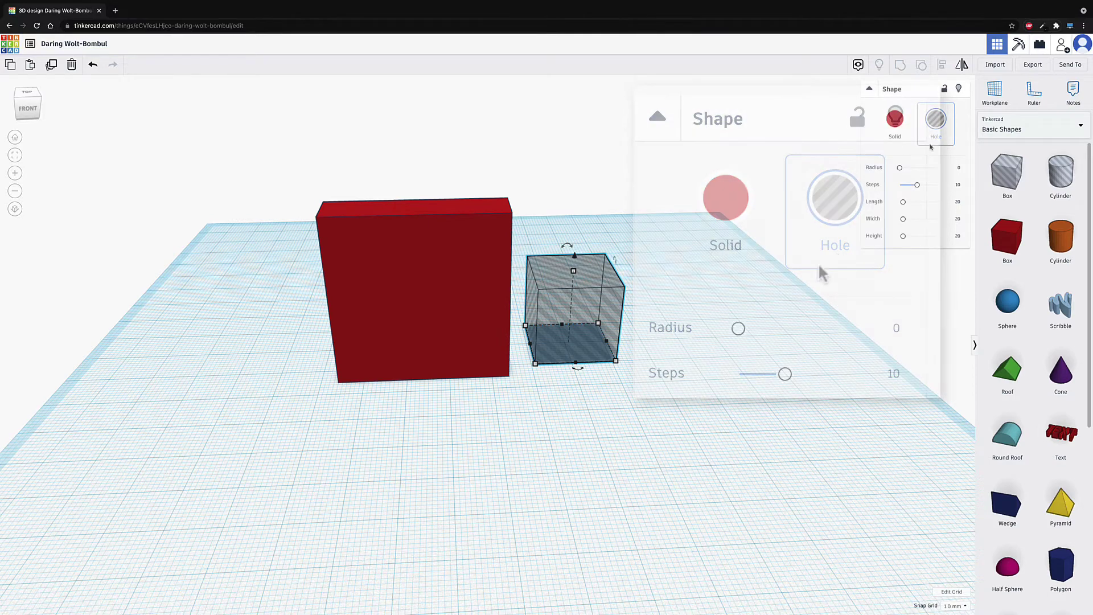
{"action": "left_click", "coordinate": [484, 271]}
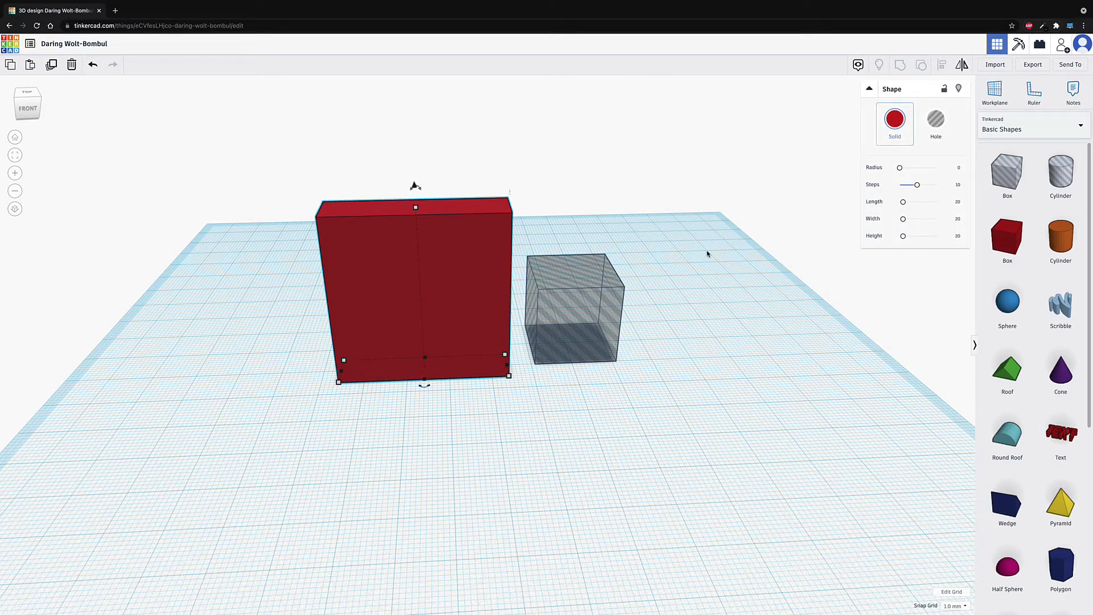
{"action": "left_click", "coordinate": [592, 302]}
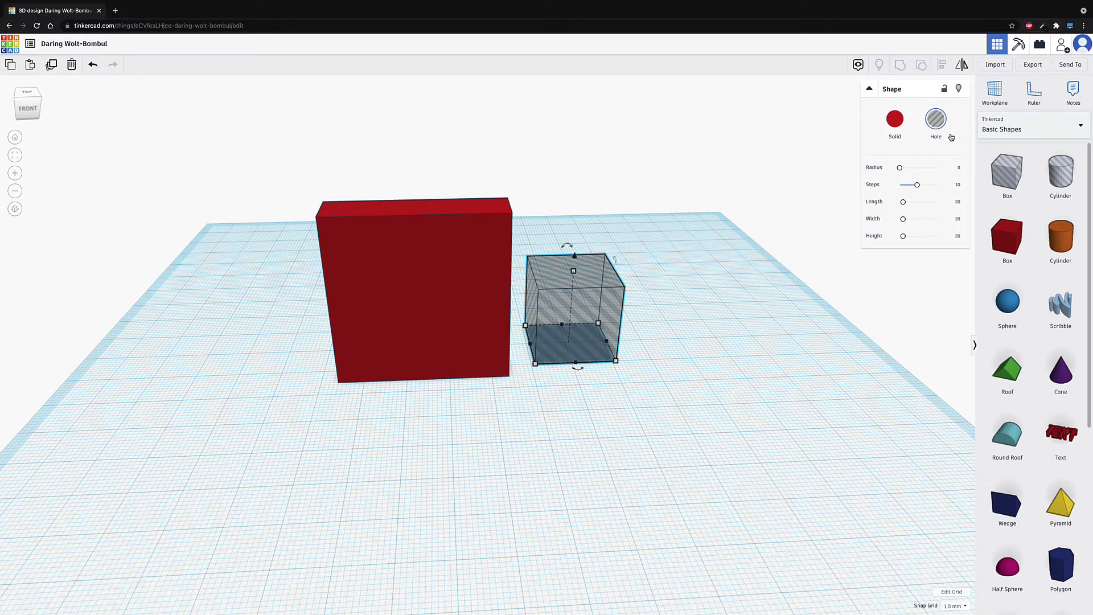
{"action": "left_click_drag", "start_coordinate": [570, 316], "coordinate": [421, 347]}
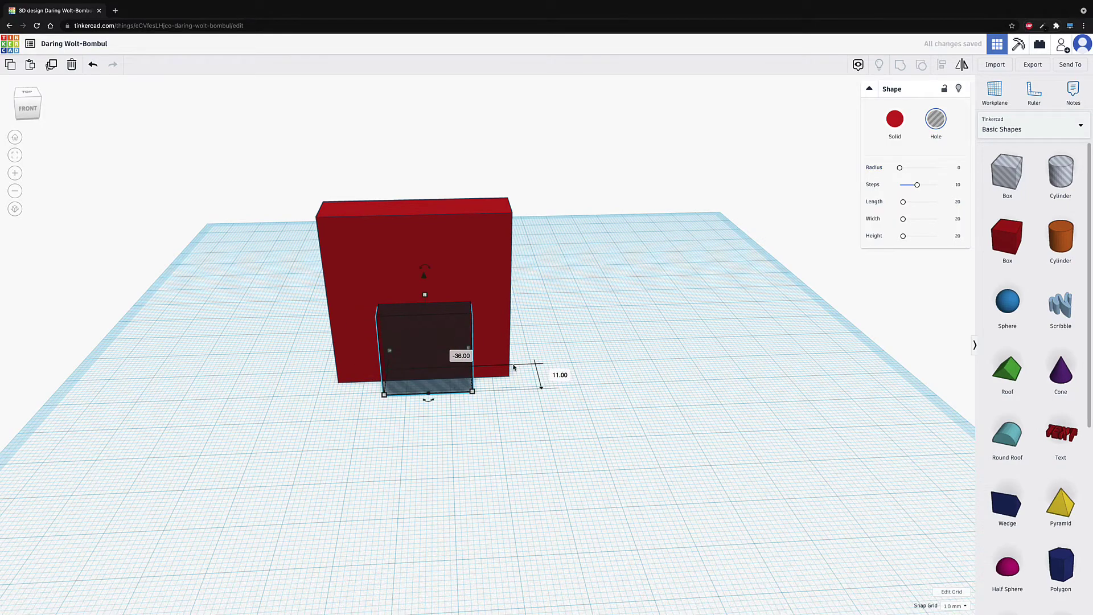
{"action": "left_click", "coordinate": [629, 318]}
{"action": "mouse_move", "coordinate": [632, 315]}
{"action": "right_mouse_down"}
{"action": "mouse_move", "coordinate": [512, 368]}
{"action": "mouse_move", "coordinate": [371, 372]}
{"action": "mouse_move", "coordinate": [281, 356]}
{"action": "mouse_move", "coordinate": [395, 376]}
{"action": "mouse_move", "coordinate": [634, 361]}
{"action": "mouse_move", "coordinate": [782, 338]}
{"action": "mouse_move", "coordinate": [795, 310]}
{"action": "mouse_move", "coordinate": [793, 298]}
{"action": "mouse_move", "coordinate": [616, 302]}
{"action": "right_mouse_up"}
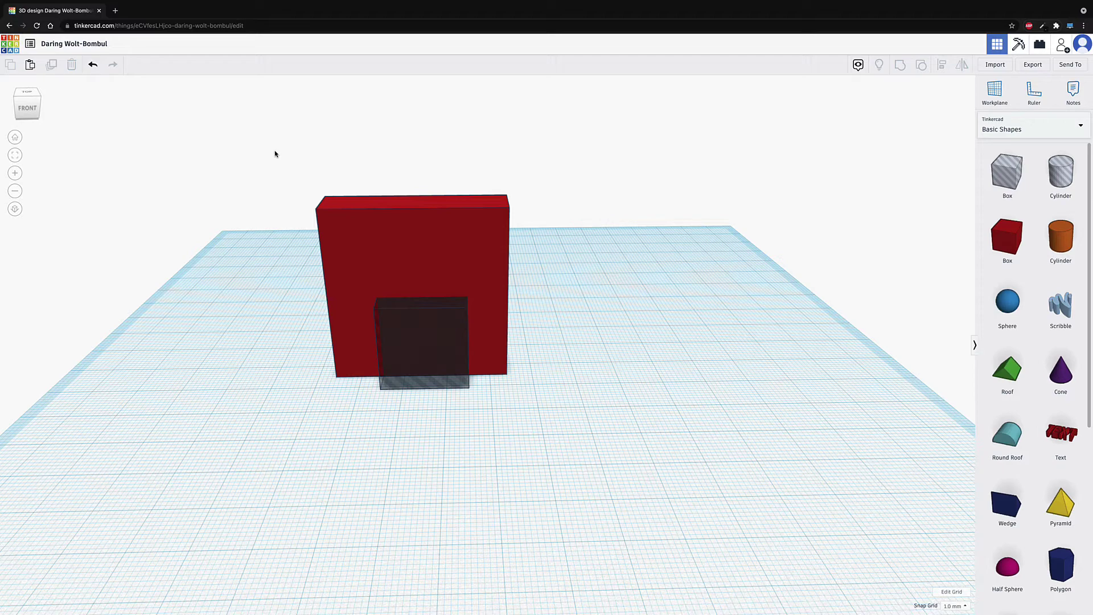
- Group the red box and the hole box to cut a doorway opening through the upright block
{"action": "left_click_drag", "start_coordinate": [274, 154], "coordinate": [518, 405]}
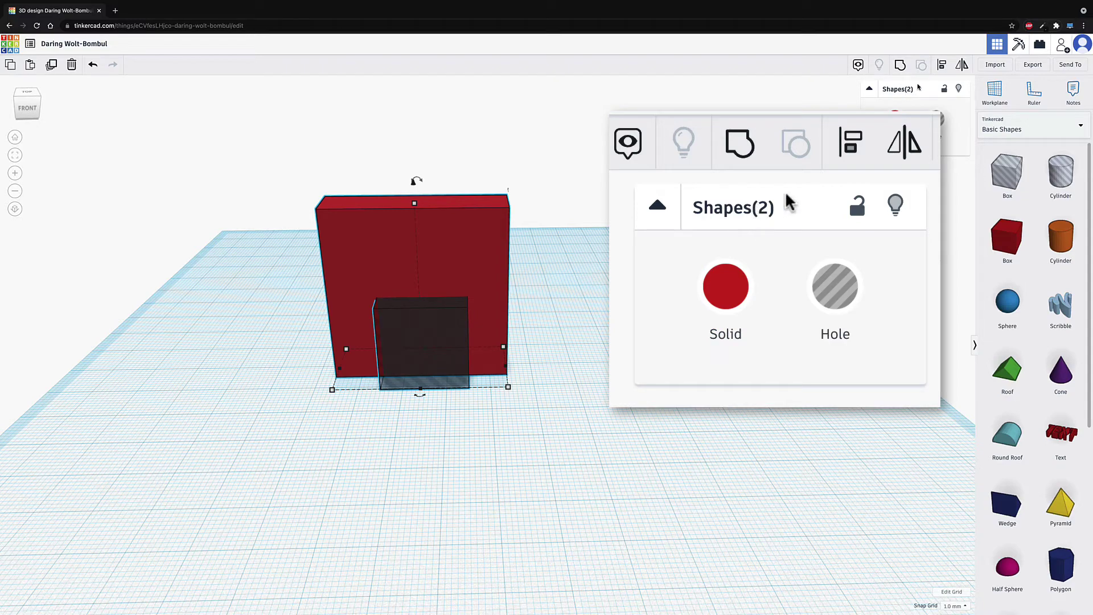
{"action": "left_click", "coordinate": [896, 117]}
{"action": "left_click", "coordinate": [900, 64]}
{"action": "left_click", "coordinate": [637, 326]}
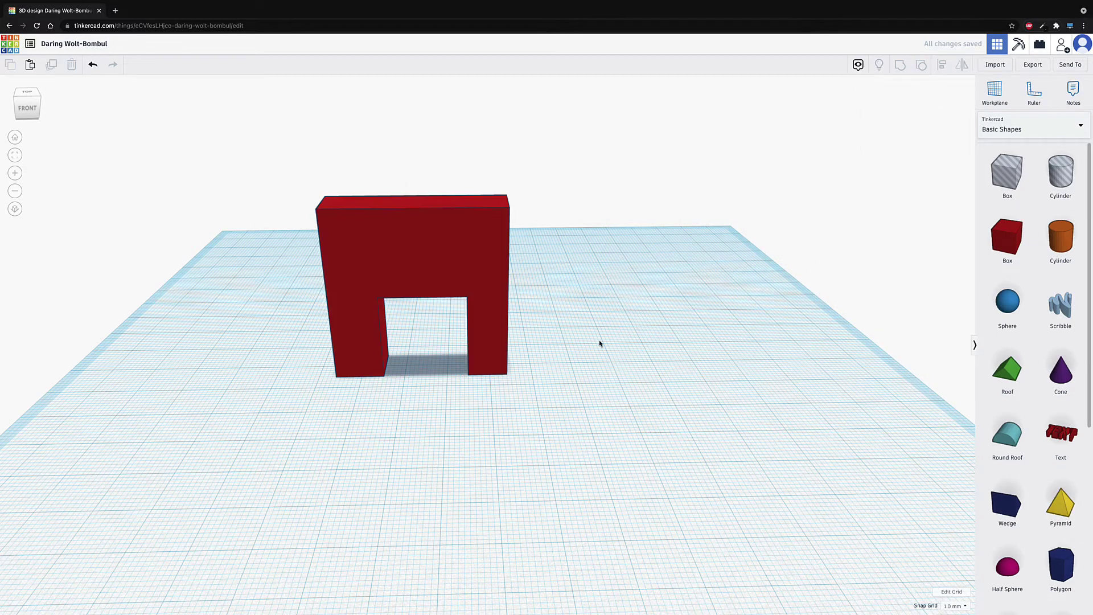
- Try stretching the grouped doorway block by its height and base corner, and undo the resizing
{"action": "right_click_drag", "start_coordinate": [447, 416], "coordinate": [480, 246]}
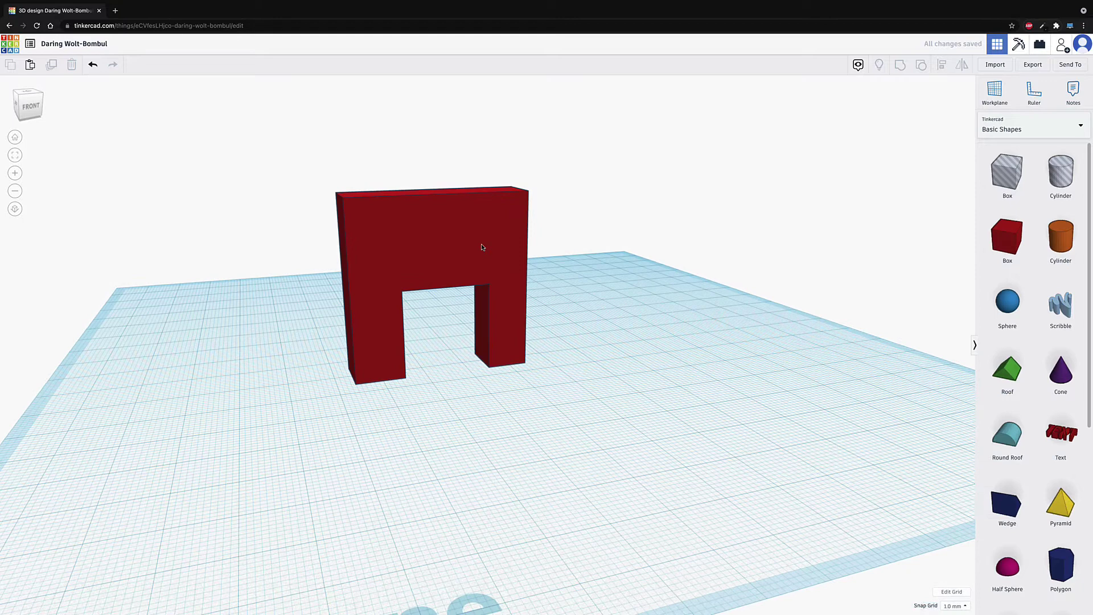
{"action": "left_click", "coordinate": [510, 196]}
{"action": "left_click_drag", "start_coordinate": [433, 194], "coordinate": [430, 172]}
{"action": "mouse_move", "coordinate": [525, 362]}
{"action": "left_mouse_down"}
{"action": "mouse_move", "coordinate": [619, 445]}
{"action": "mouse_move", "coordinate": [576, 358]}
{"action": "mouse_move", "coordinate": [598, 301]}
{"action": "mouse_move", "coordinate": [649, 342]}
{"action": "mouse_move", "coordinate": [542, 309]}
{"action": "mouse_move", "coordinate": [530, 371]}
{"action": "left_mouse_up"}
{"action": "key", "text": "ctrl+z"}
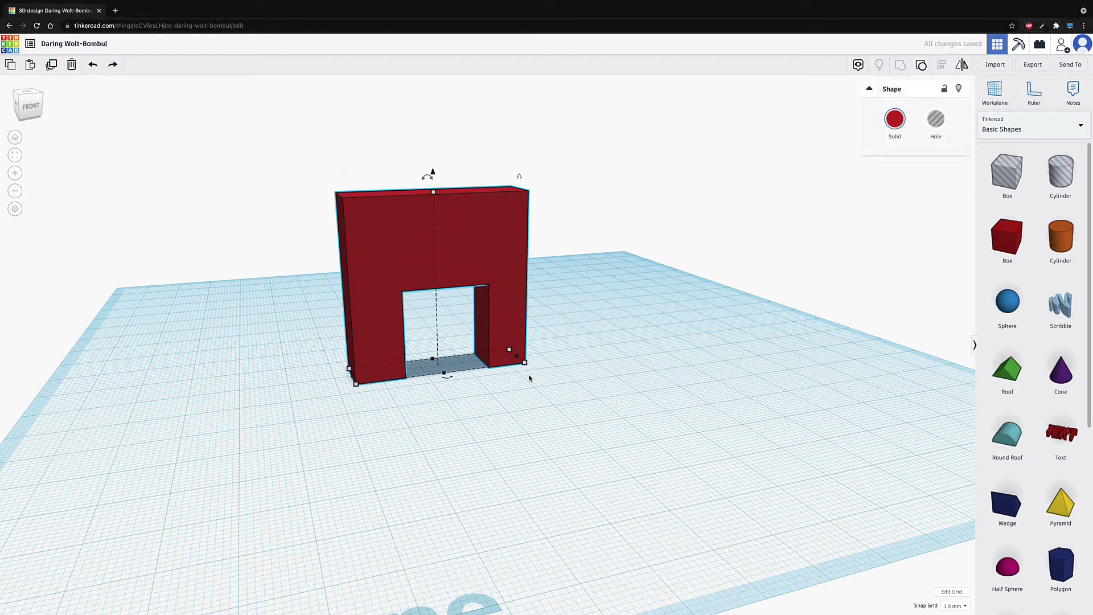
- Undo the grouping of the doorway block and make the hole box taller, keeping its top below the red box's top
{"action": "key", "text": "ctrl+z"}
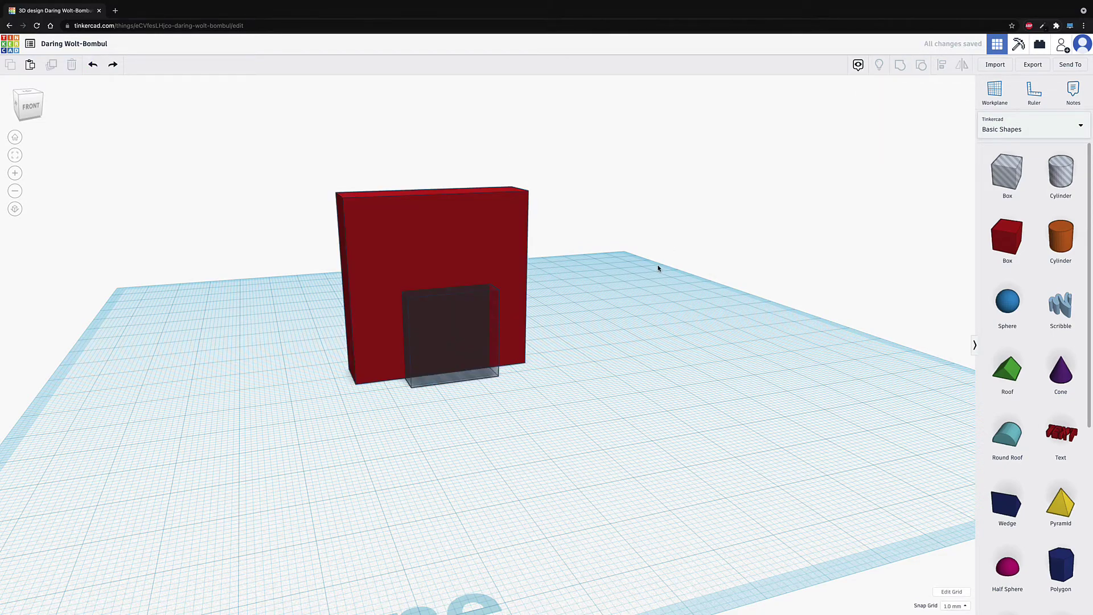
{"action": "right_click_drag", "start_coordinate": [658, 268], "coordinate": [601, 344]}
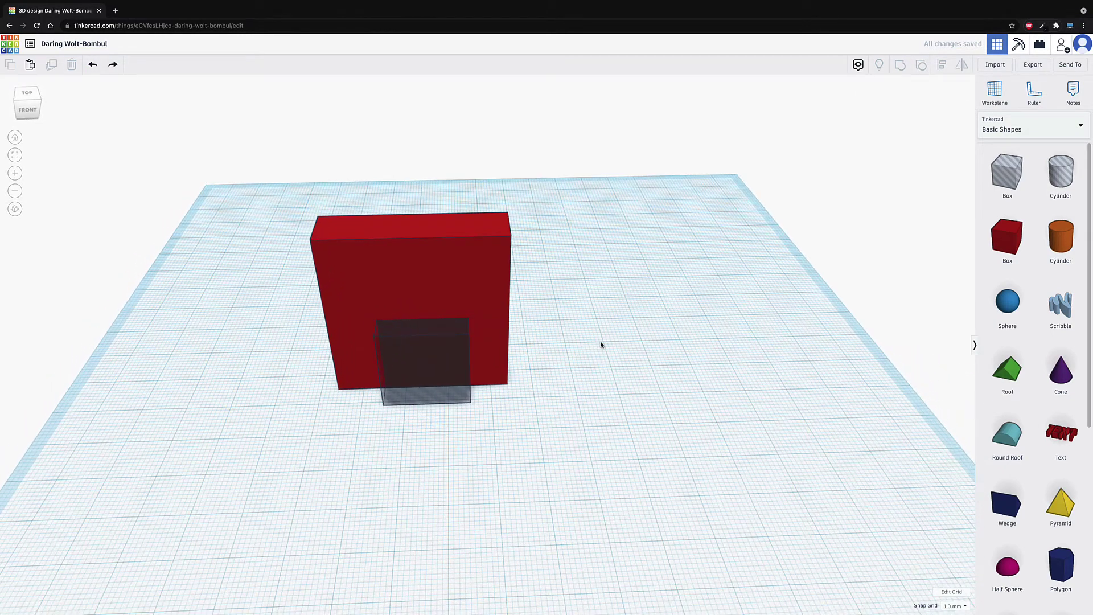
{"action": "left_click", "coordinate": [400, 345]}
{"action": "left_click_drag", "start_coordinate": [423, 311], "coordinate": [420, 259]}
- Select the red box and the hole box together and group them to cut the taller doorway
{"action": "left_click_drag", "start_coordinate": [271, 183], "coordinate": [543, 389]}
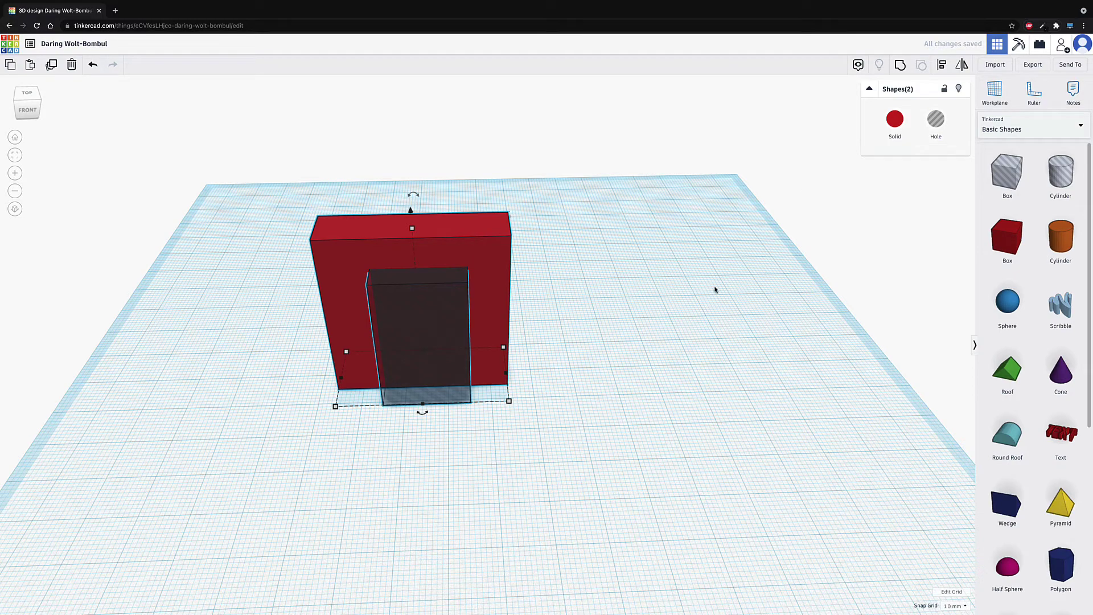
{"action": "left_click", "coordinate": [600, 337]}
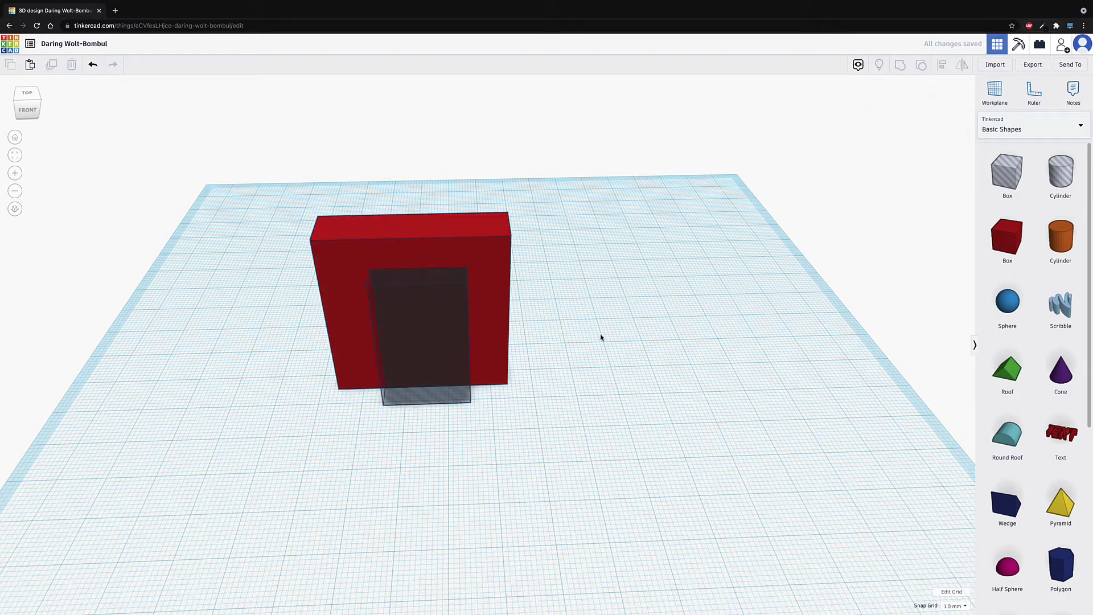
{"action": "left_click", "coordinate": [432, 253]}
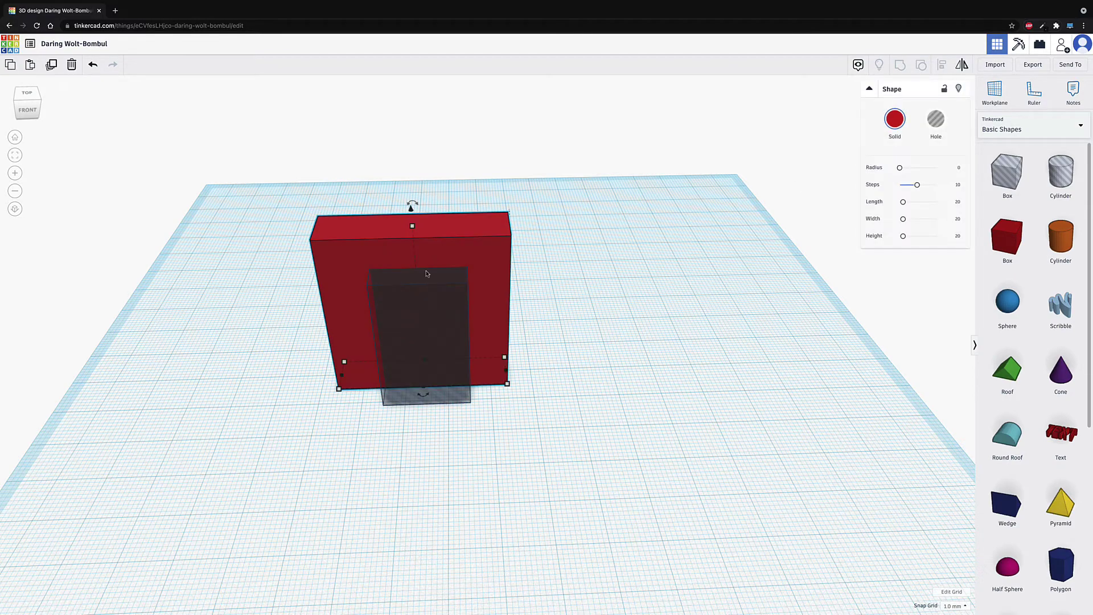
{"action": "left_click", "coordinate": [393, 405], "text": "shift"}
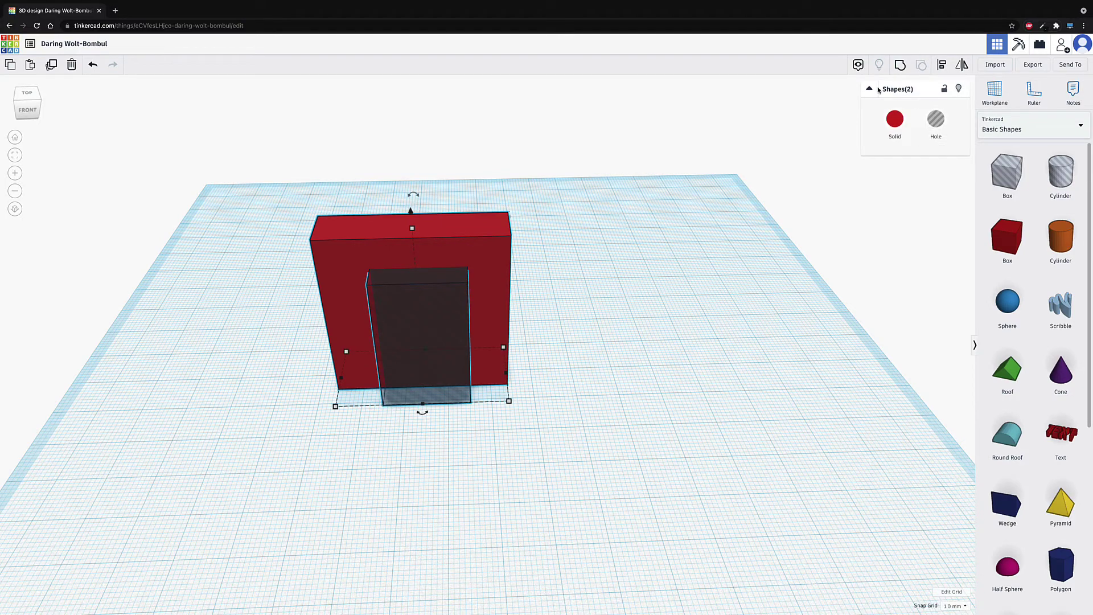
{"action": "left_click", "coordinate": [900, 65]}
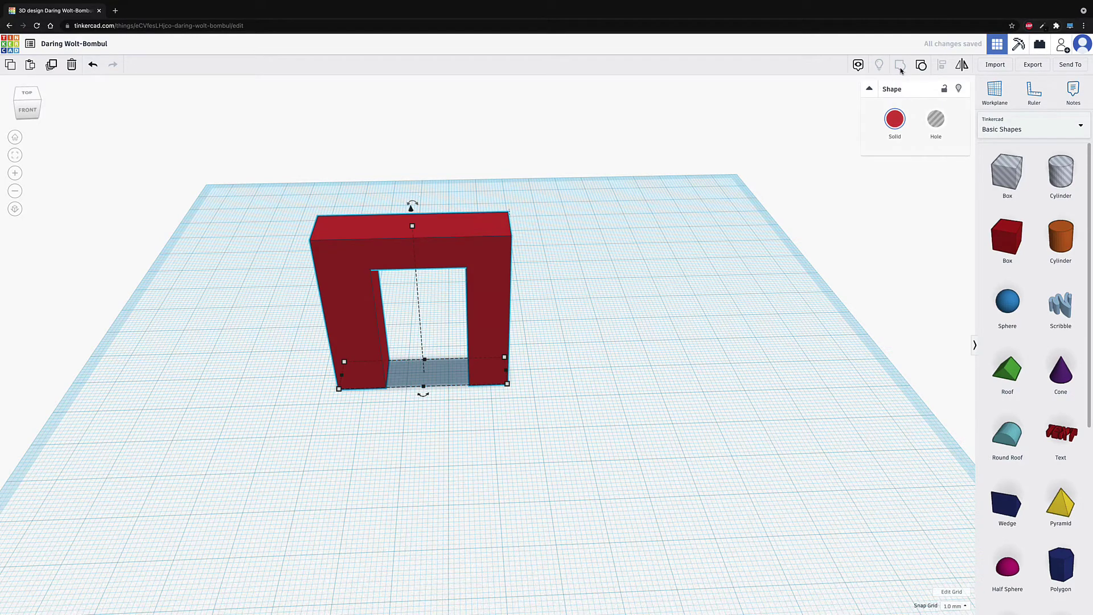
{"action": "left_click", "coordinate": [625, 330]}
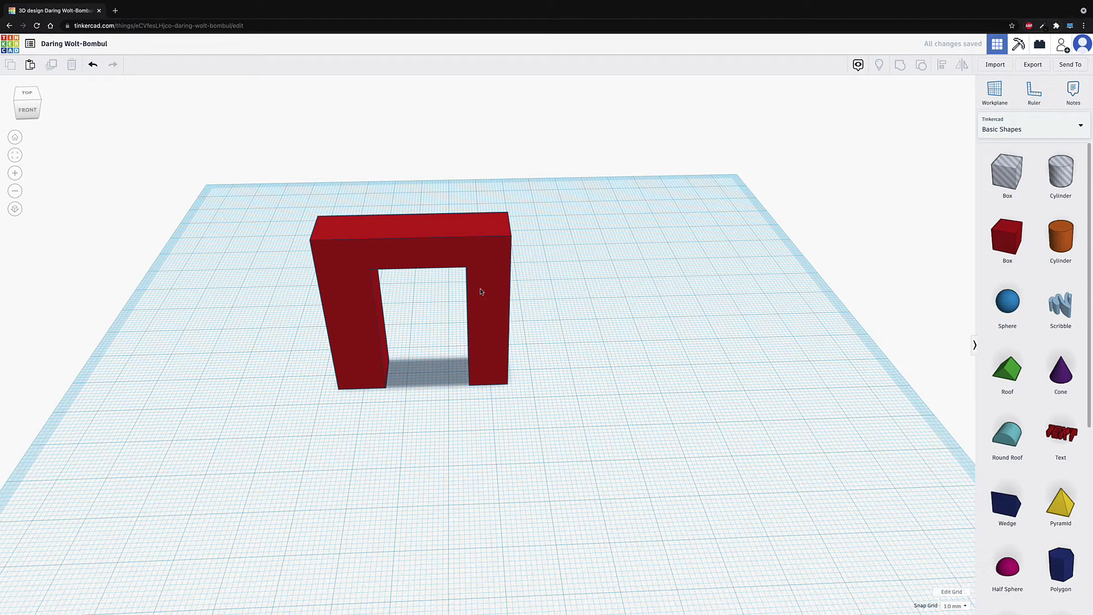
- Ungroup the doorway block into its solid and hole boxes, and group them again
{"action": "left_click", "coordinate": [397, 254]}
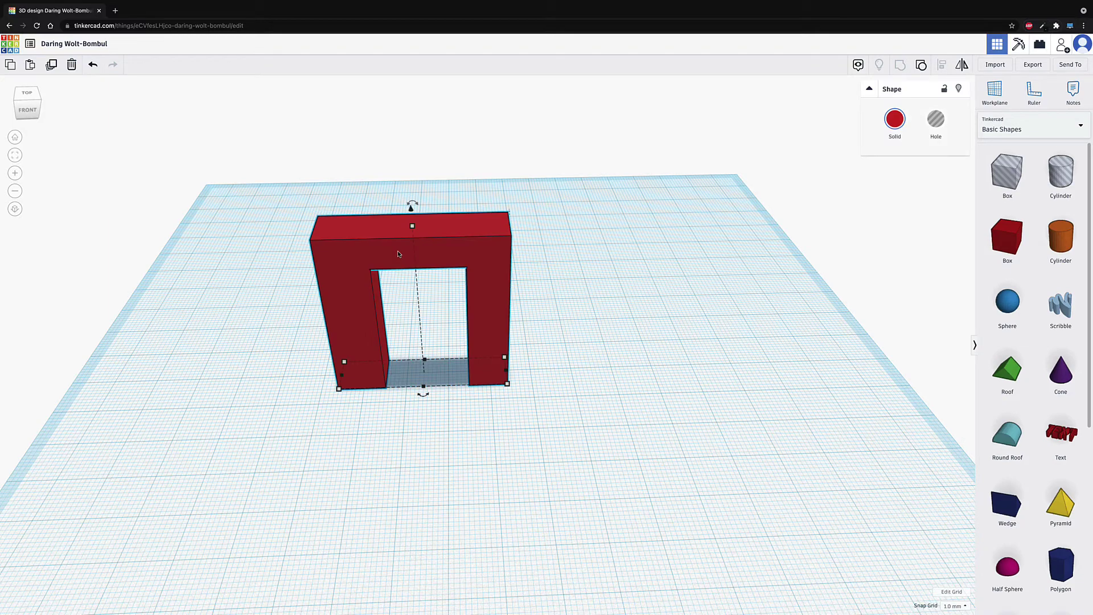
{"action": "left_click", "coordinate": [921, 64]}
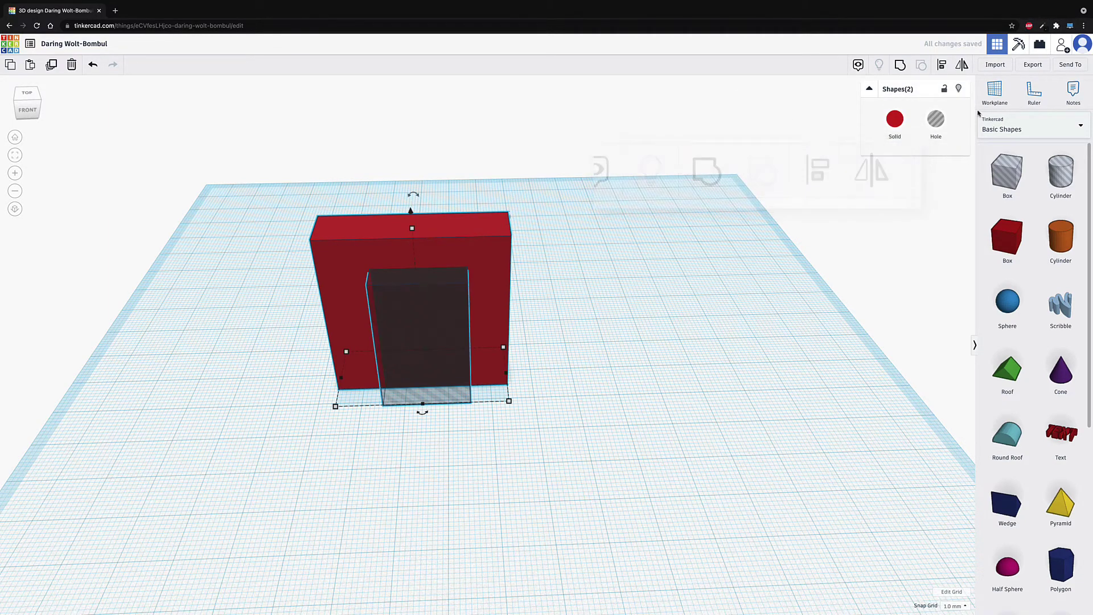
{"action": "left_click", "coordinate": [900, 67]}
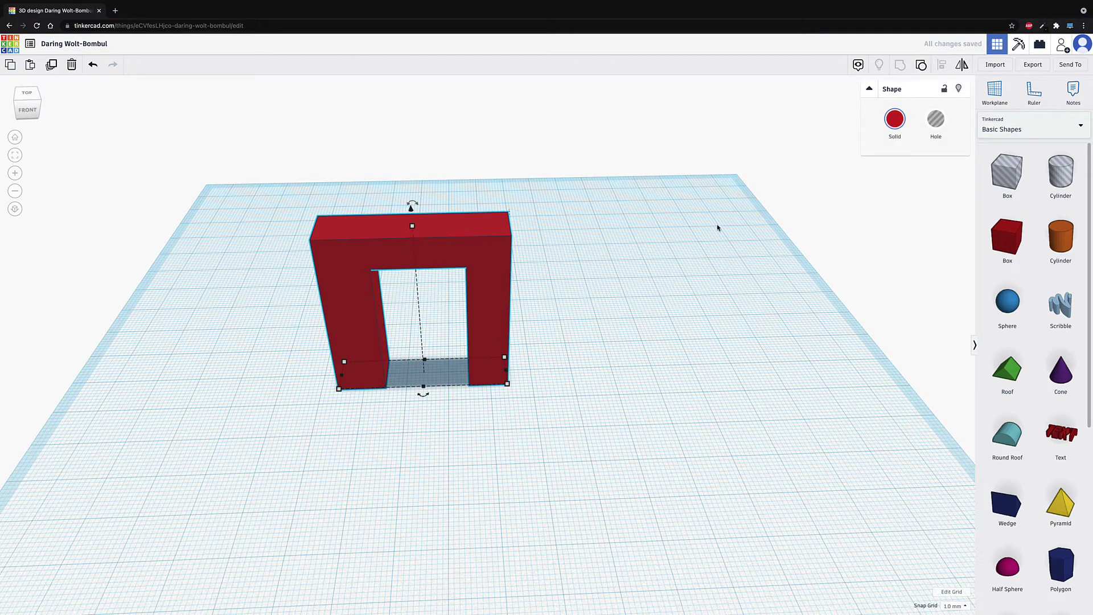
{"action": "left_click", "coordinate": [718, 224]}
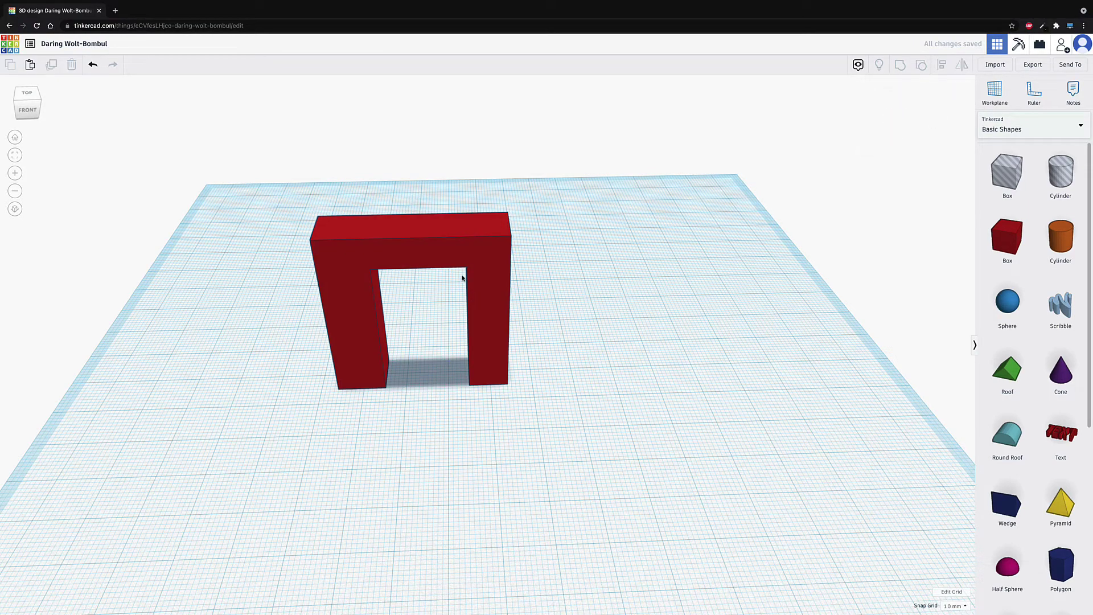
- Examine the preset and custom colour options for the doorway block's solid colour
{"action": "left_click", "coordinate": [483, 251]}
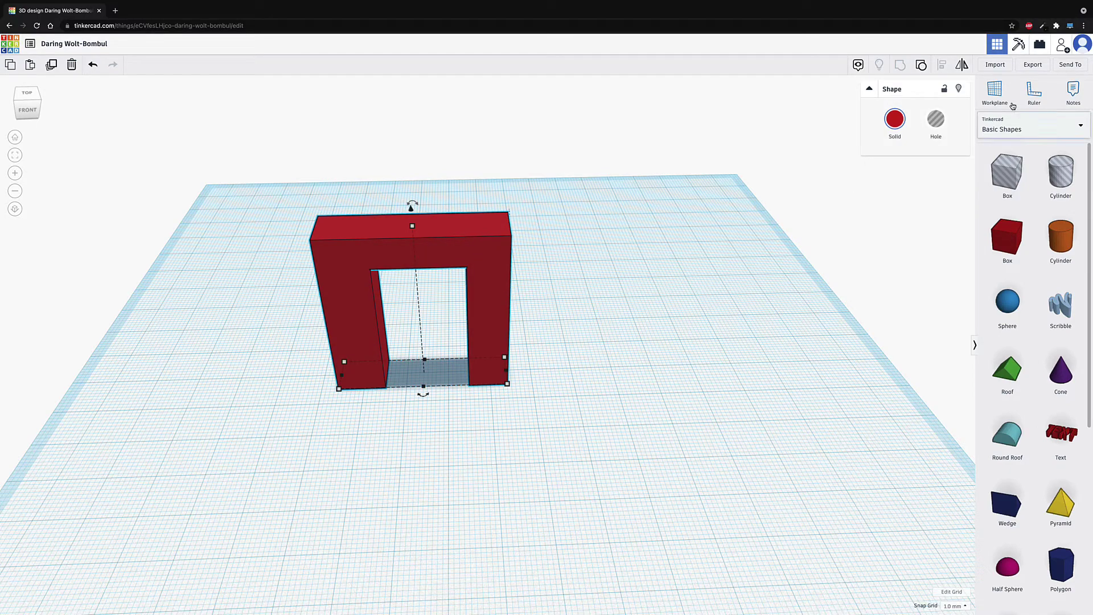
{"action": "left_click", "coordinate": [898, 122]}
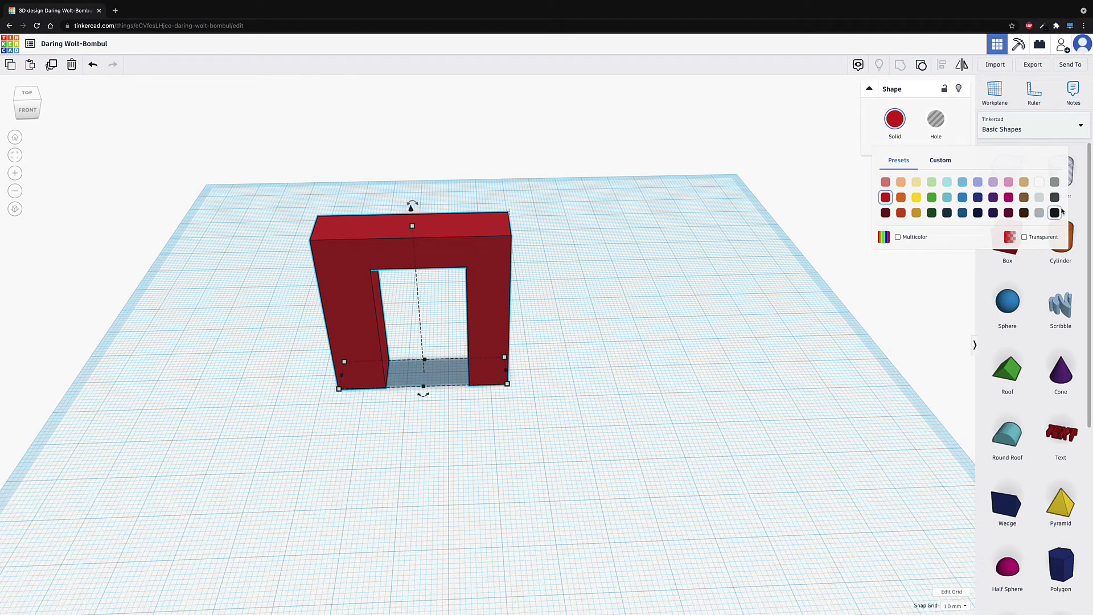
{"action": "left_click", "coordinate": [940, 161]}
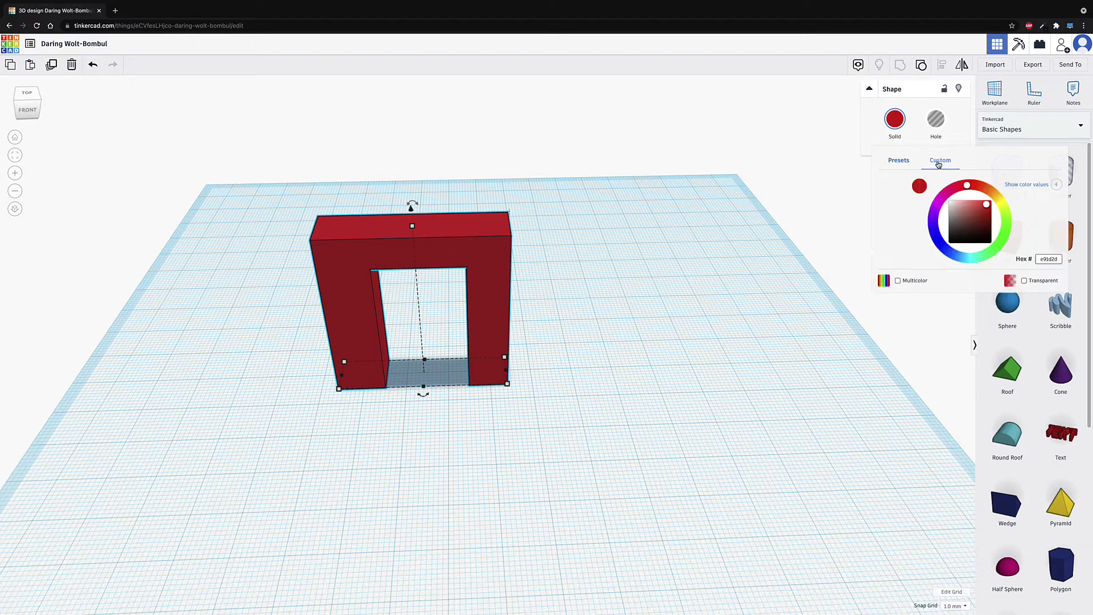
{"action": "left_click", "coordinate": [895, 168]}
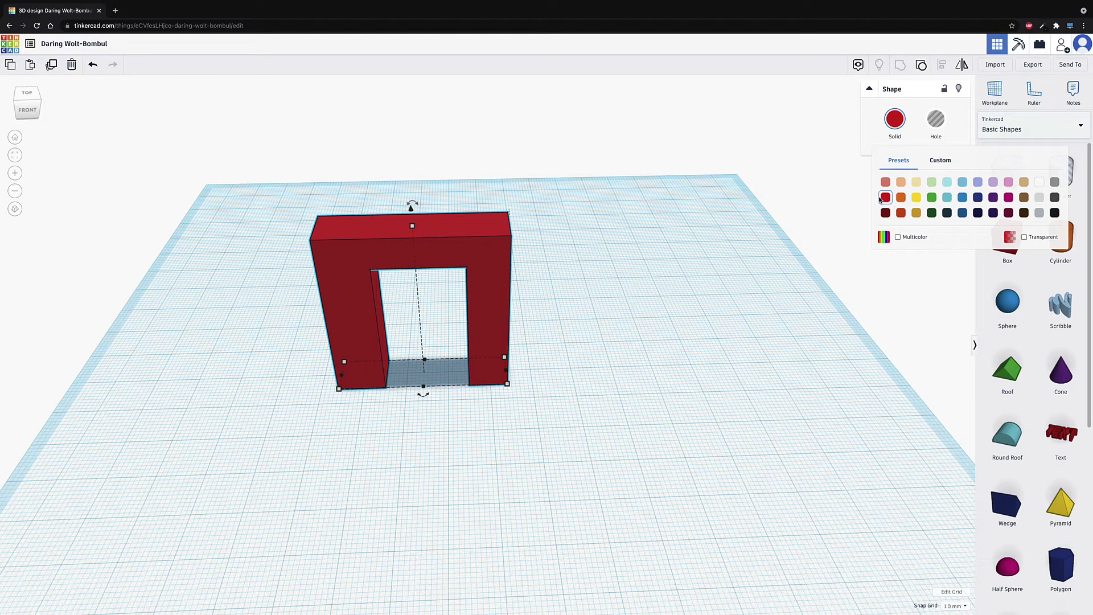
{"action": "left_click", "coordinate": [889, 405]}
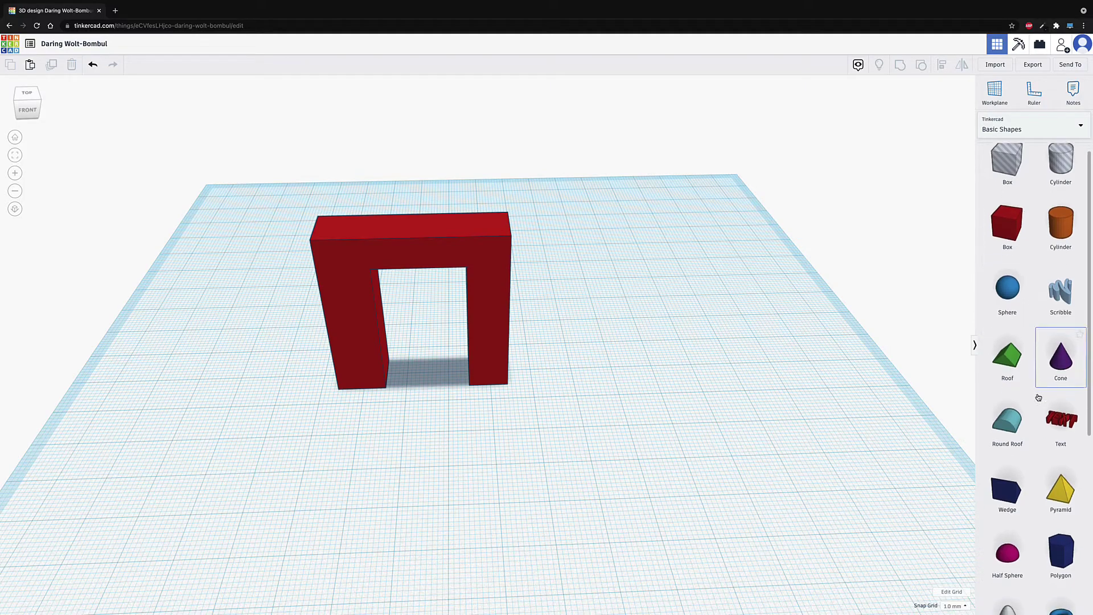
- Find the Round Roof among the basic shapes and place one on the workplane beside the doorway block
{"action": "scroll", "coordinate": [1059, 365], "scroll_direction": "down", "scroll_amount": 3}
{"action": "scroll", "coordinate": [963, 417], "scroll_direction": "up", "scroll_amount": 5}
{"action": "scroll", "coordinate": [874, 396], "scroll_direction": "down", "scroll_amount": 4}
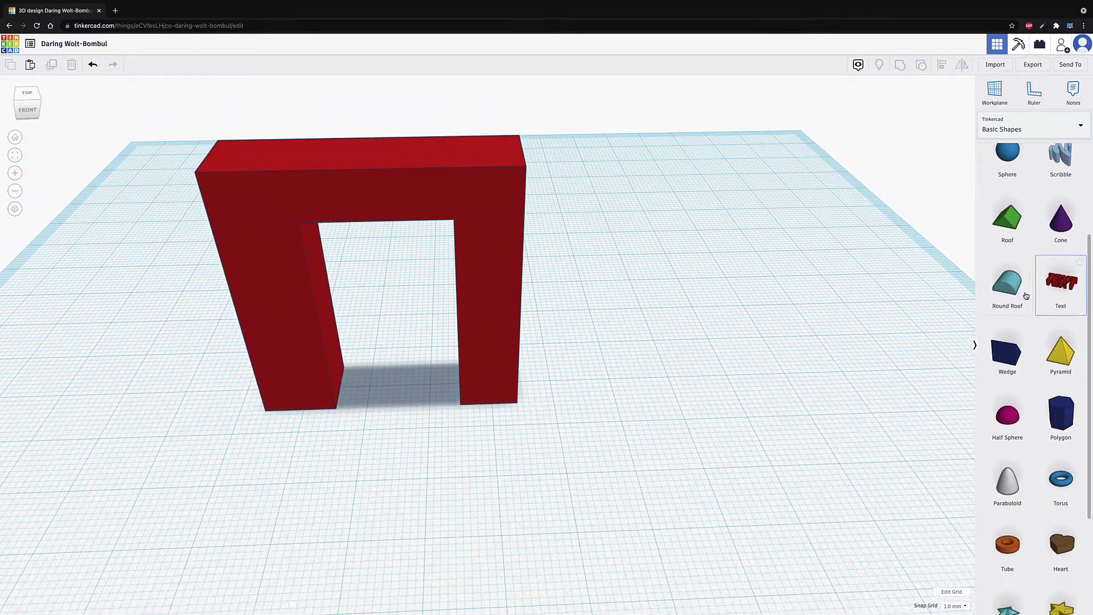
{"action": "left_click_drag", "start_coordinate": [1006, 285], "coordinate": [614, 377]}
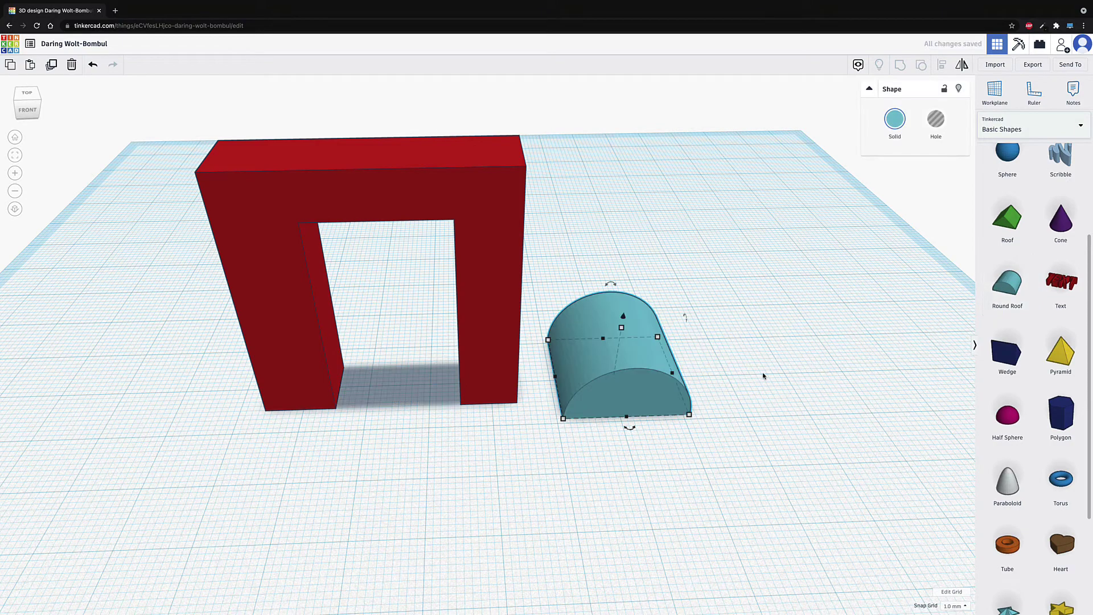
- Resize the round roof's base to 40 mm wide and 10 mm deep to match the doorway block
{"action": "left_click", "coordinate": [495, 375]}
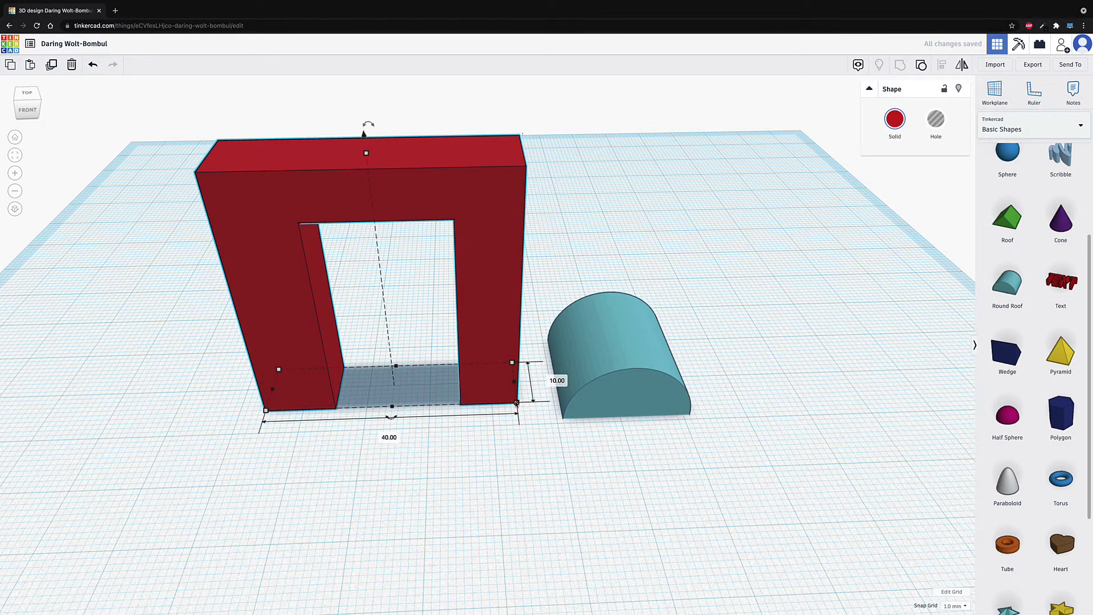
{"action": "left_click", "coordinate": [650, 393]}
{"action": "left_click_drag", "start_coordinate": [693, 415], "coordinate": [664, 378]}
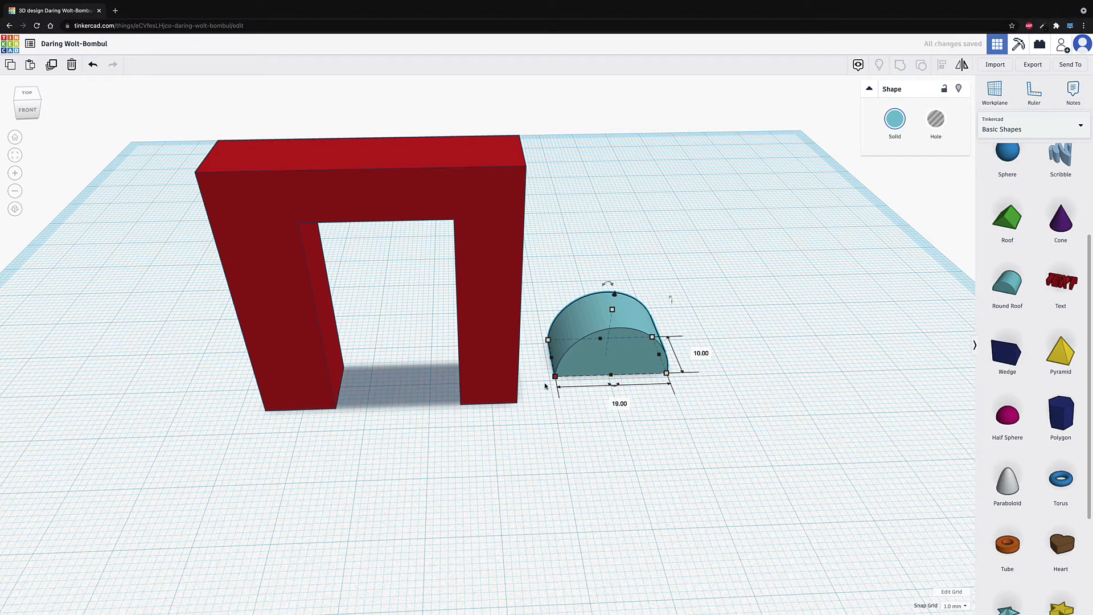
{"action": "left_click", "coordinate": [501, 398]}
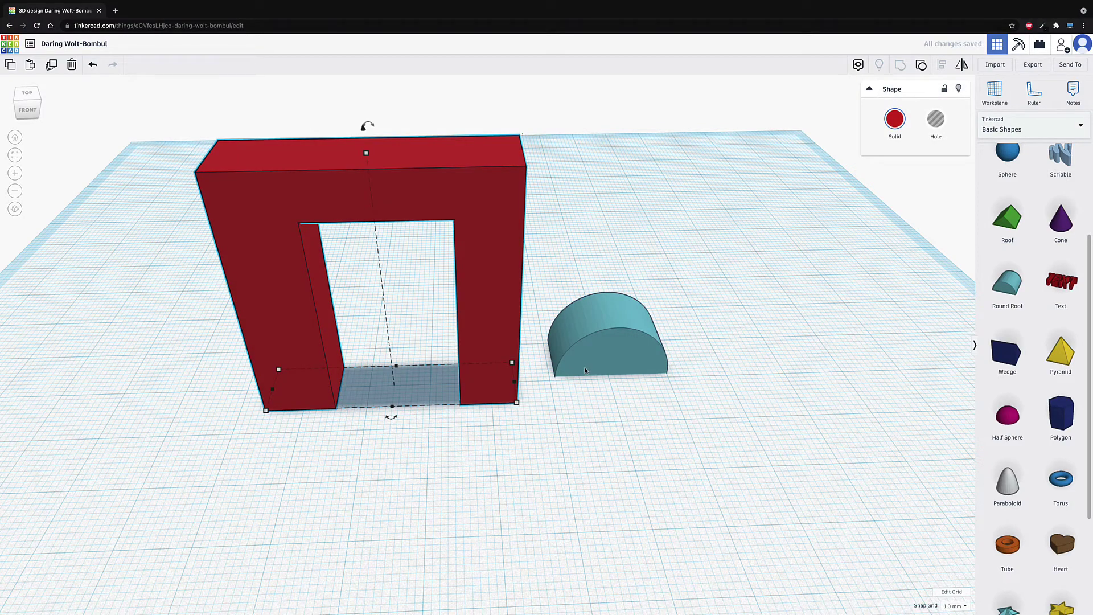
{"action": "left_click", "coordinate": [646, 364]}
{"action": "left_click_drag", "start_coordinate": [662, 375], "coordinate": [788, 369]}
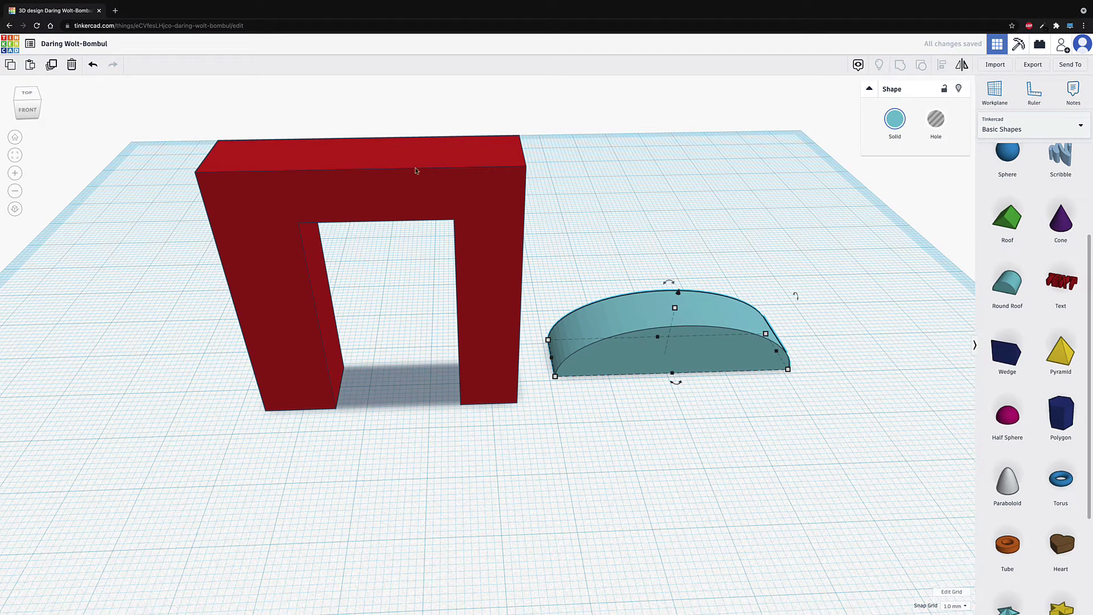
- Check the doorway block's height and raise the round roof 40 mm above the workplane
{"action": "left_click", "coordinate": [377, 181]}
{"action": "mouse_move", "coordinate": [367, 155]}
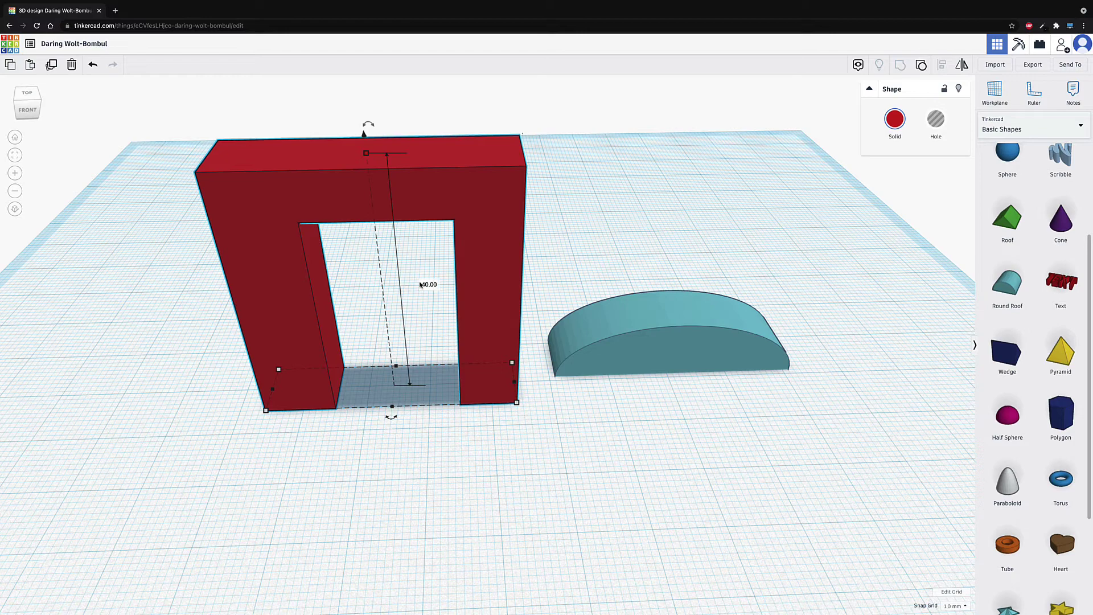
{"action": "left_click", "coordinate": [698, 319]}
{"action": "left_click_drag", "start_coordinate": [676, 300], "coordinate": [703, 180]}
{"action": "left_click", "coordinate": [853, 331]}
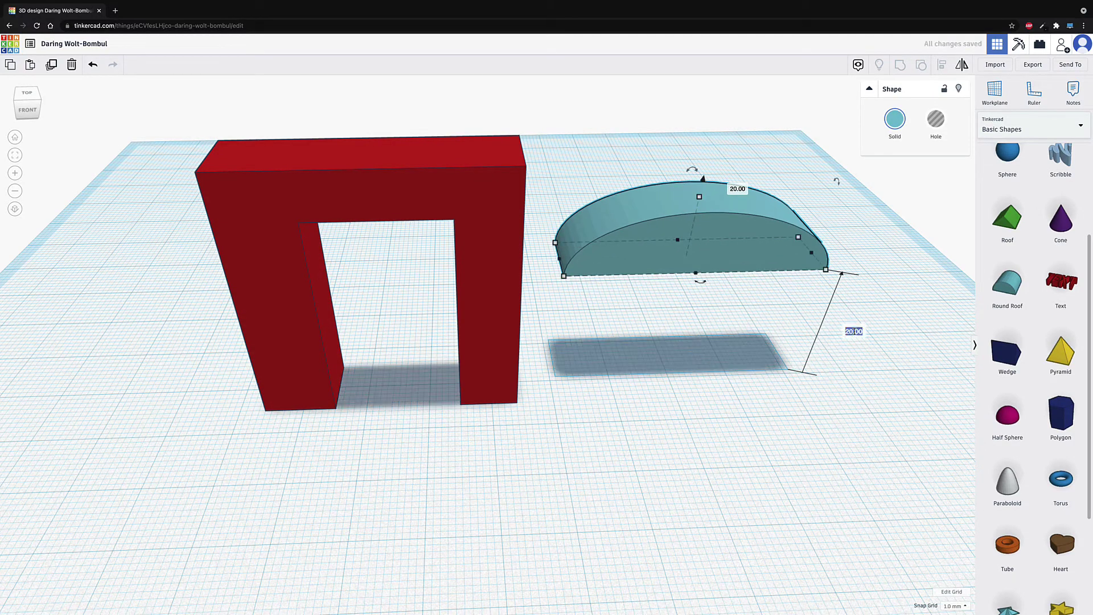
{"action": "type", "text": "40"}
{"action": "key", "text": "Return"}
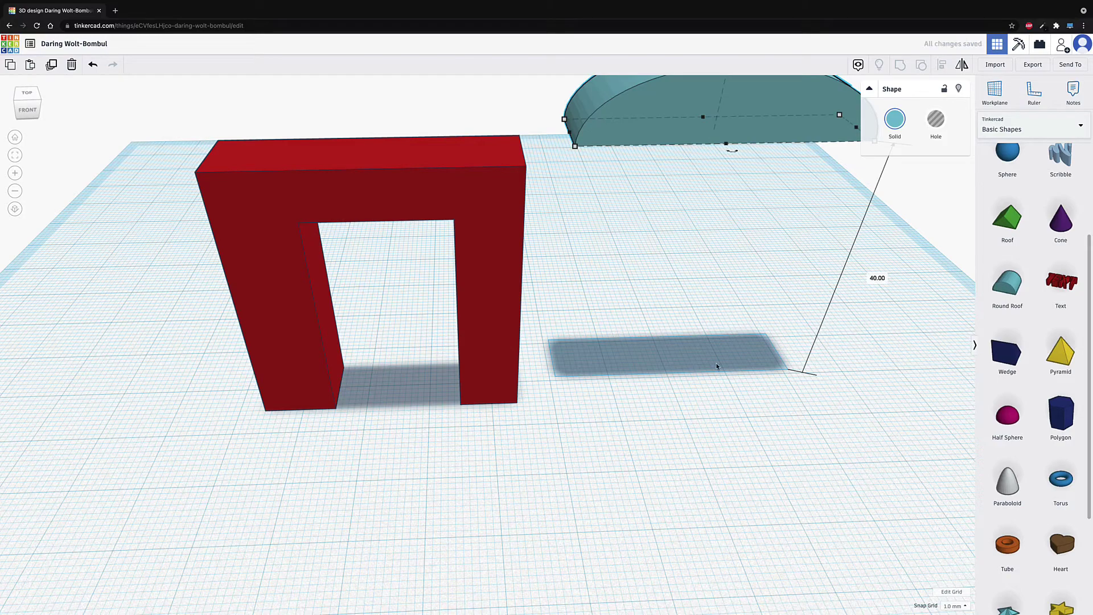
- Move the round roof about 47 mm sideways and 5 mm forward onto the top of the doorway block
{"action": "left_click", "coordinate": [685, 356]}
{"action": "left_click_drag", "start_coordinate": [704, 121], "coordinate": [325, 145]}
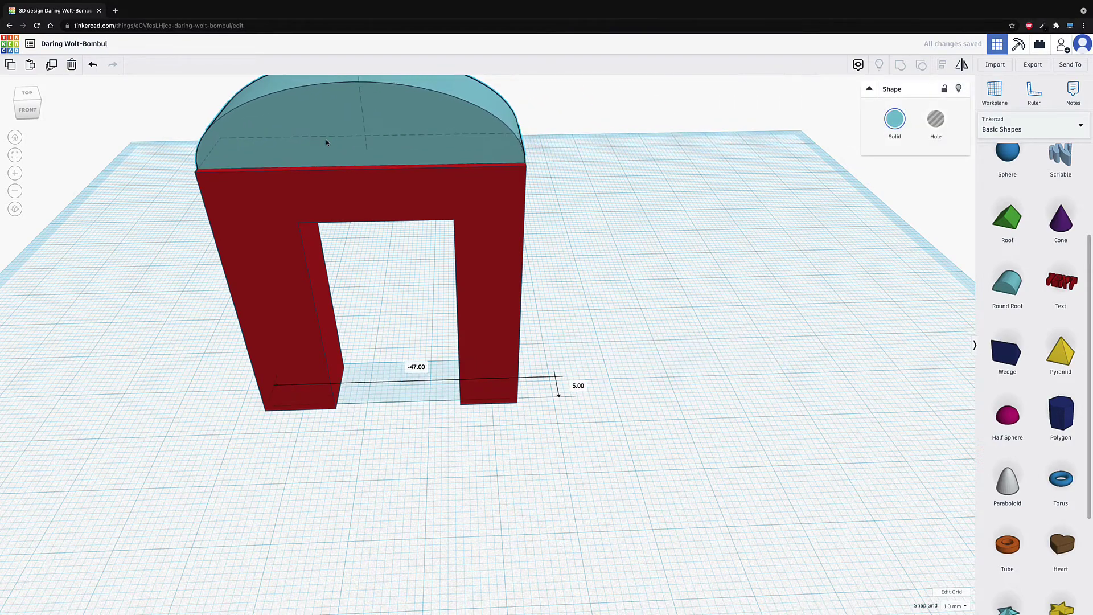
{"action": "left_click", "coordinate": [654, 266]}
{"action": "right_click_drag", "start_coordinate": [654, 266], "coordinate": [534, 130]}
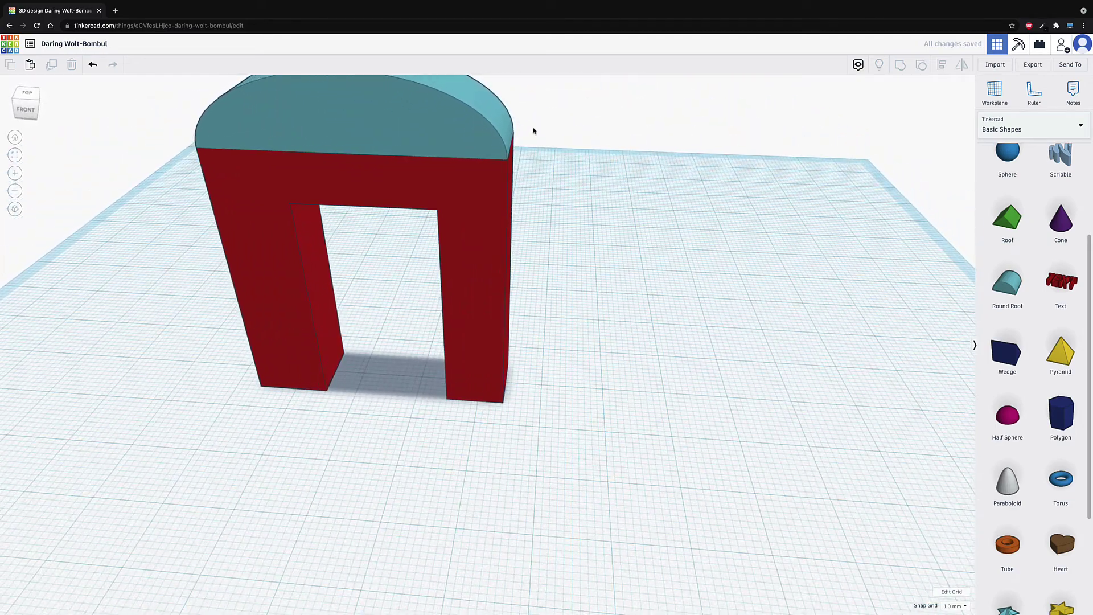
- Group the round roof and the doorway block into one solid, and undo the grouping
{"action": "left_click_drag", "start_coordinate": [534, 129], "coordinate": [512, 188]}
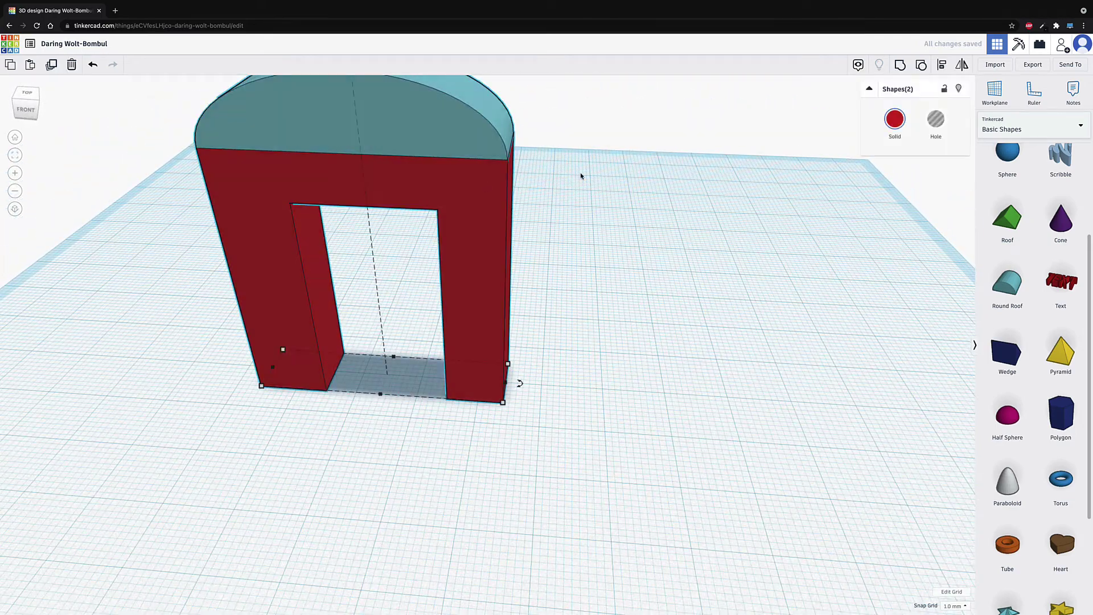
{"action": "left_click", "coordinate": [903, 66]}
{"action": "left_click", "coordinate": [654, 245]}
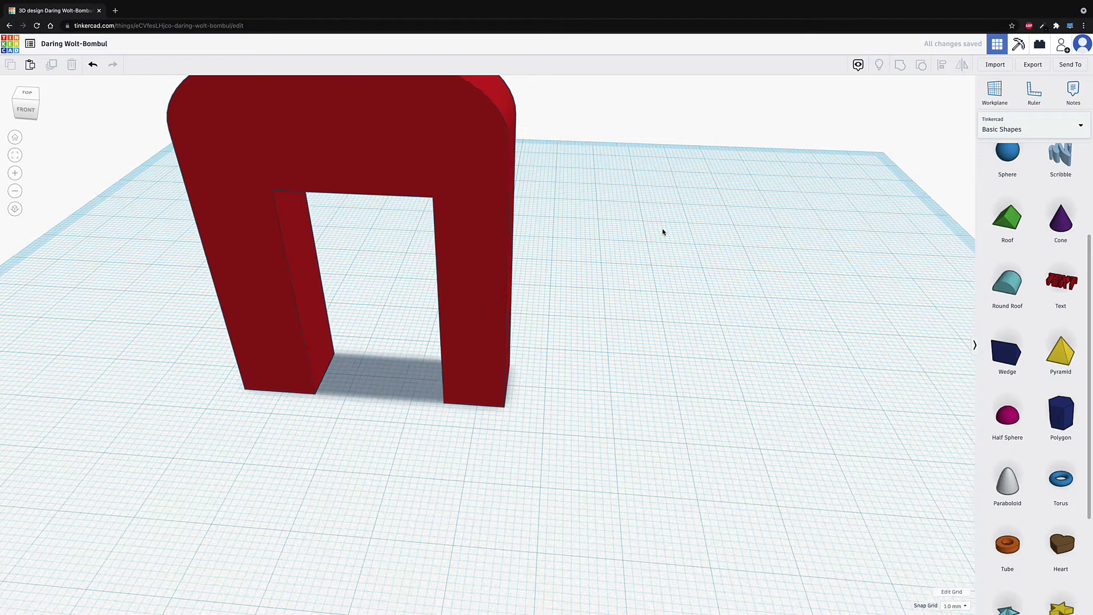
{"action": "scroll", "coordinate": [627, 229], "scroll_direction": "down", "scroll_amount": 6}
{"action": "scroll", "coordinate": [437, 258], "scroll_direction": "up", "scroll_amount": 5}
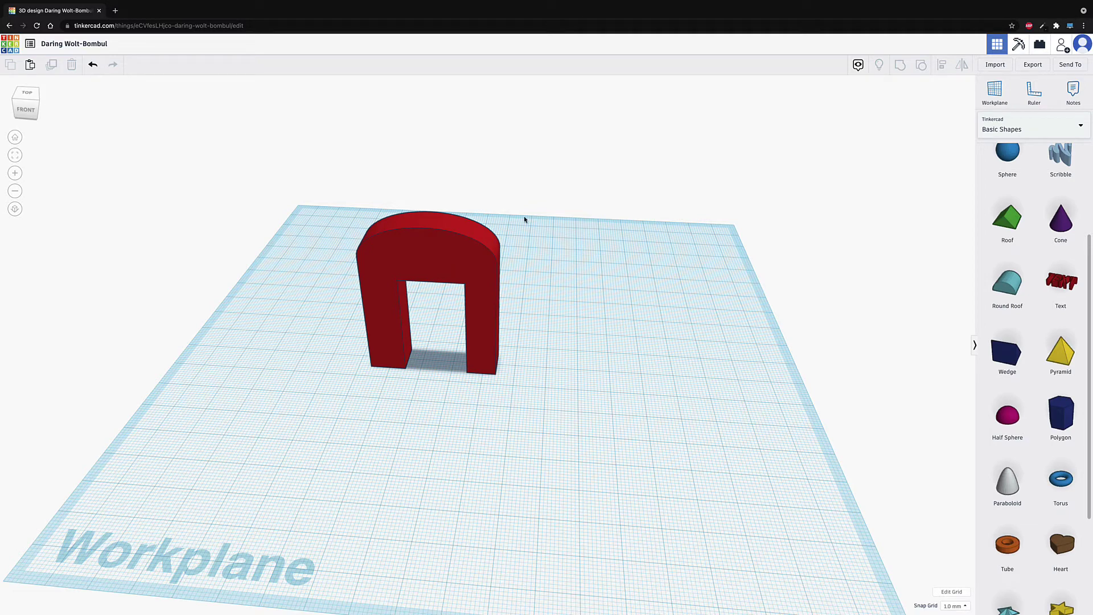
{"action": "left_click", "coordinate": [93, 64]}
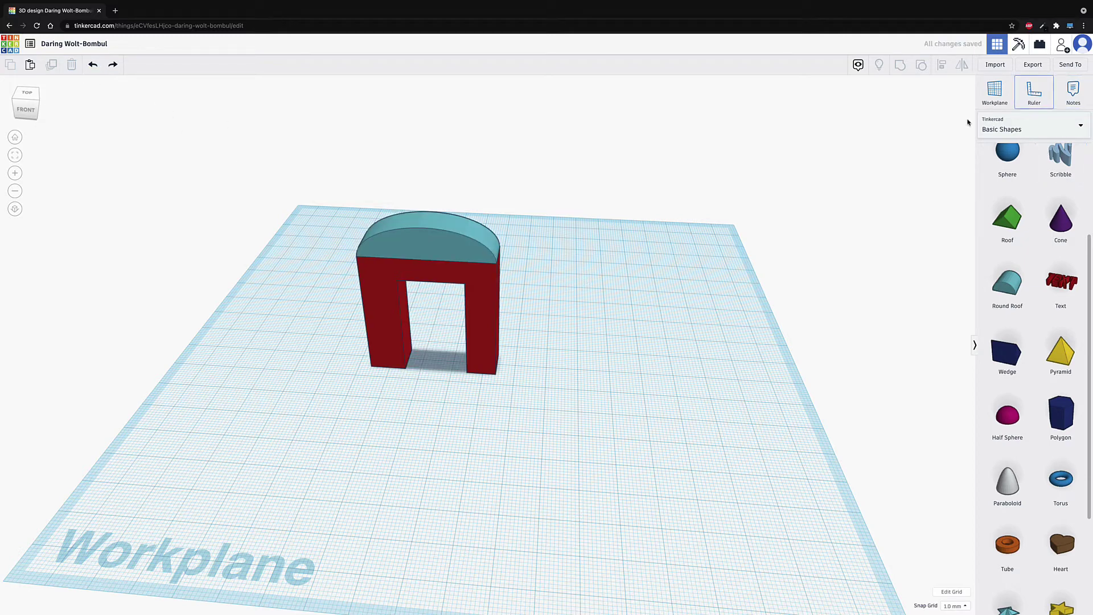
- Place the ruler at the doorway block's front base corner with the round roof selected
{"action": "left_click", "coordinate": [437, 242]}
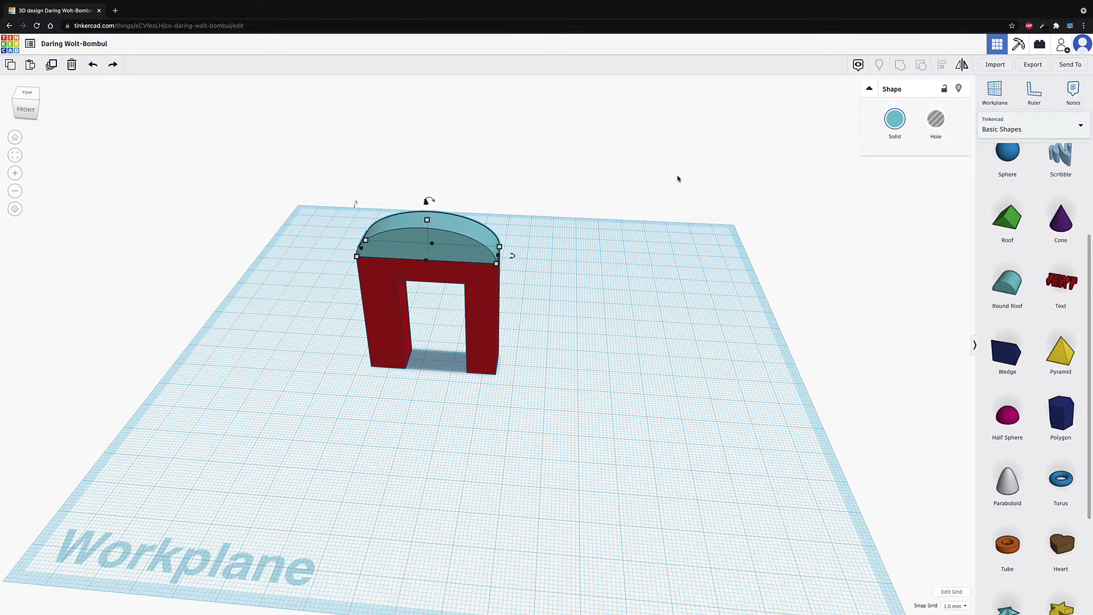
{"action": "left_click", "coordinate": [1035, 99]}
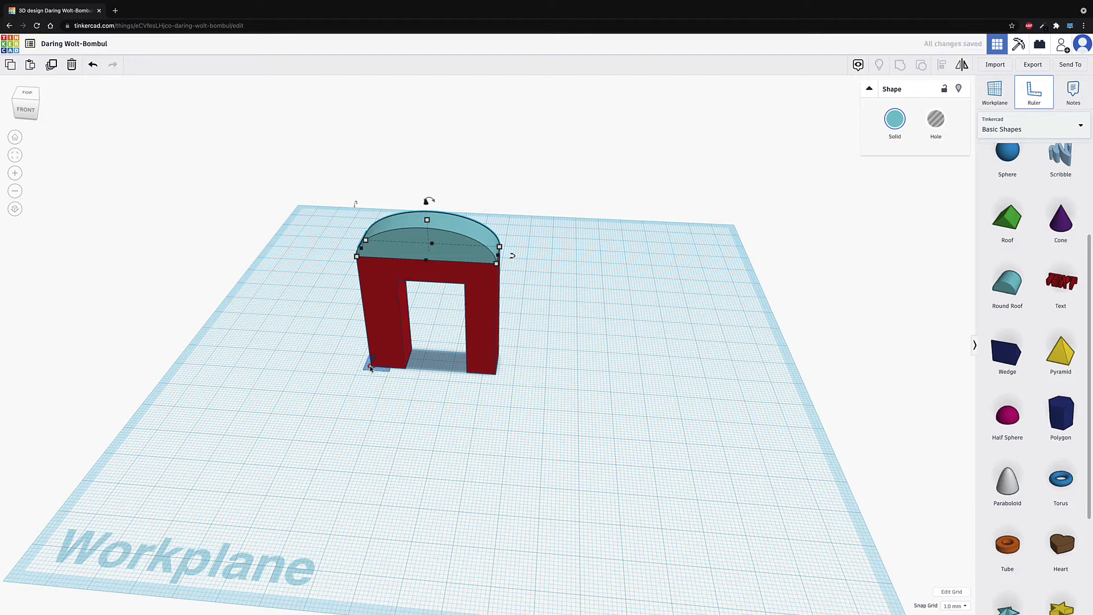
{"action": "left_click", "coordinate": [370, 367]}
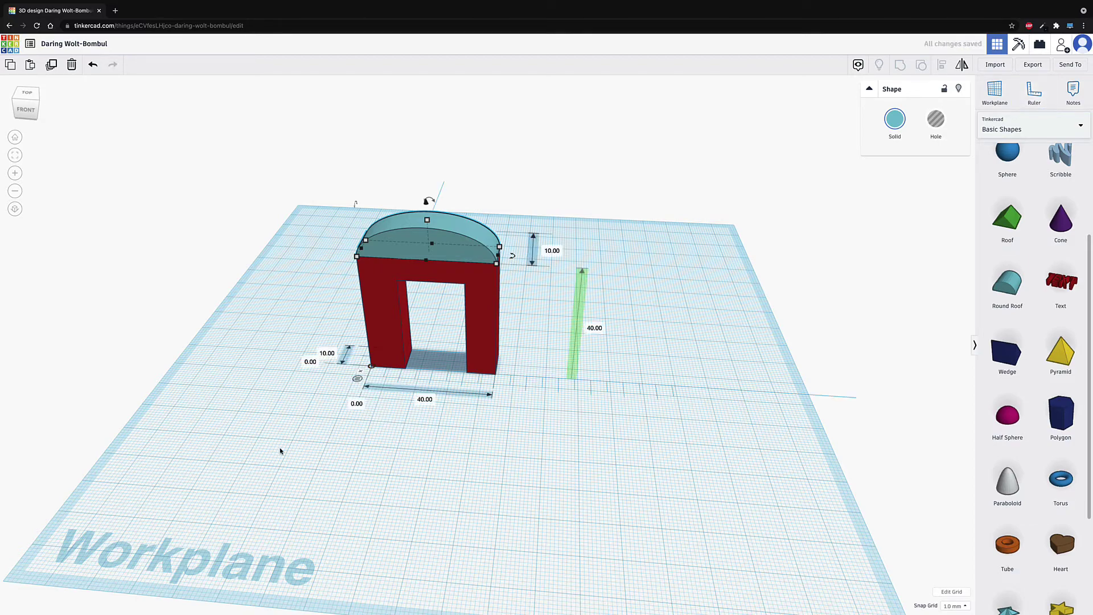
- Compare the ruler offsets and dimensions of the doorway block and the round roof
{"action": "left_click", "coordinate": [306, 325]}
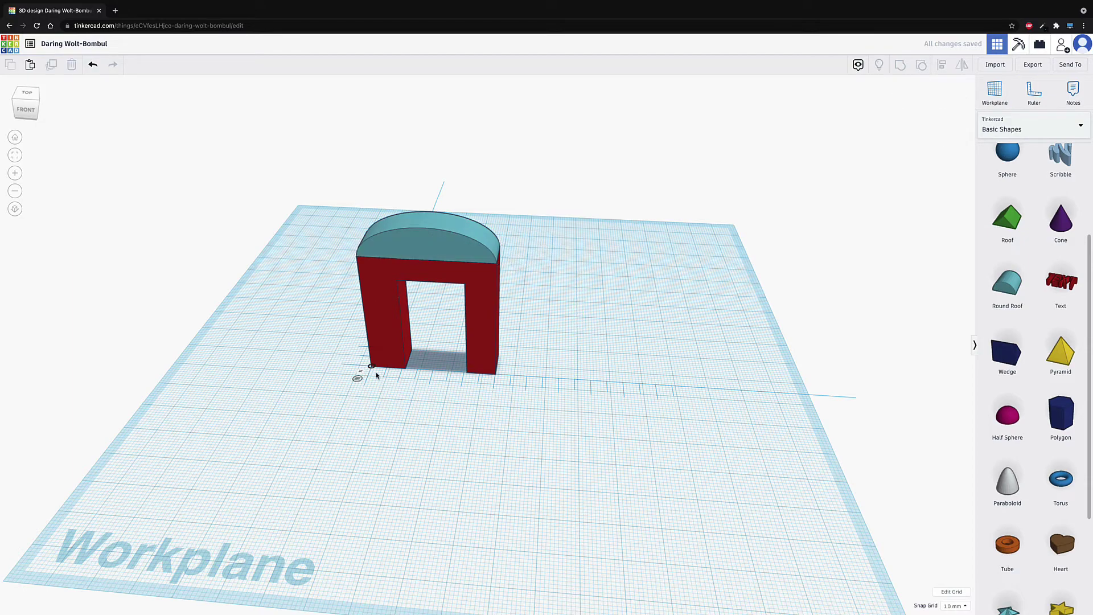
{"action": "left_click", "coordinate": [391, 346]}
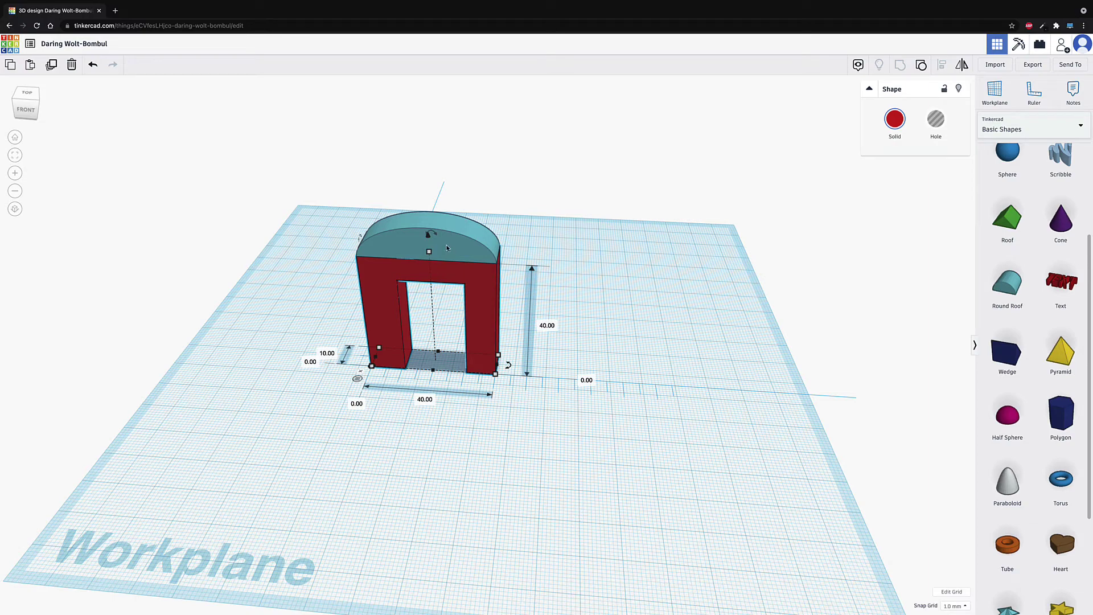
{"action": "left_click", "coordinate": [425, 241]}
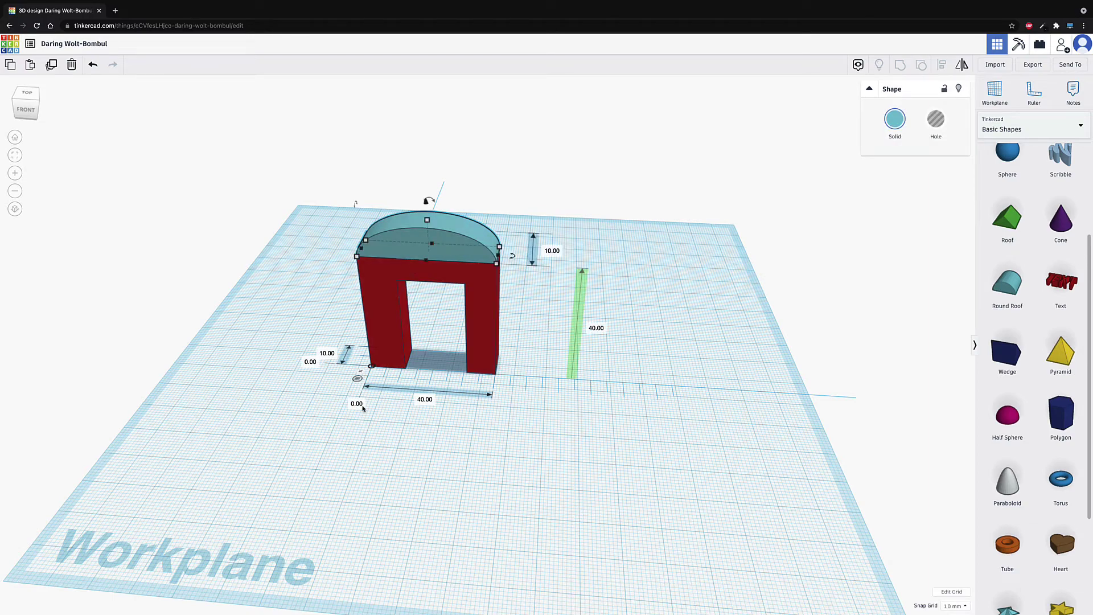
- Nudge the round roof 10 mm sideways so that it overhangs the doorway block
{"action": "key", "text": "Right"}
{"action": "key", "text": "Right"}
{"action": "key", "text": "Right"}
{"action": "key", "text": "Right"}
{"action": "key", "text": "Right"}
{"action": "key", "text": "Right"}
{"action": "key", "text": "Right"}
{"action": "key", "text": "Right"}
{"action": "key", "text": "Right"}
{"action": "key", "text": "Right"}
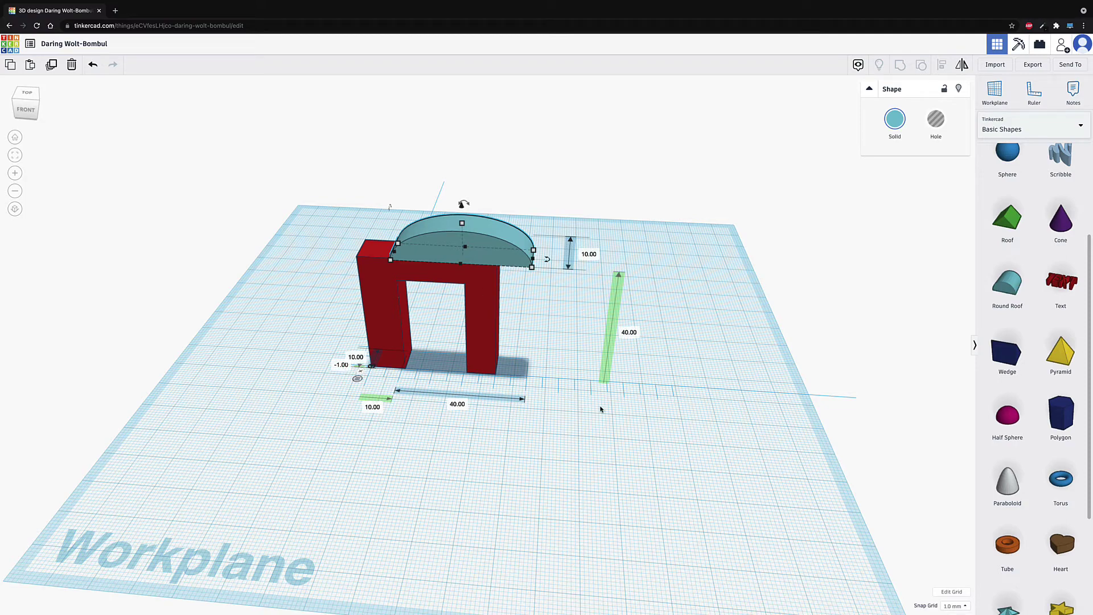
- Move the round roof back to 0 mm offsets on the doorway block and dismiss the ruler
{"action": "left_click_drag", "start_coordinate": [485, 246], "coordinate": [449, 239]}
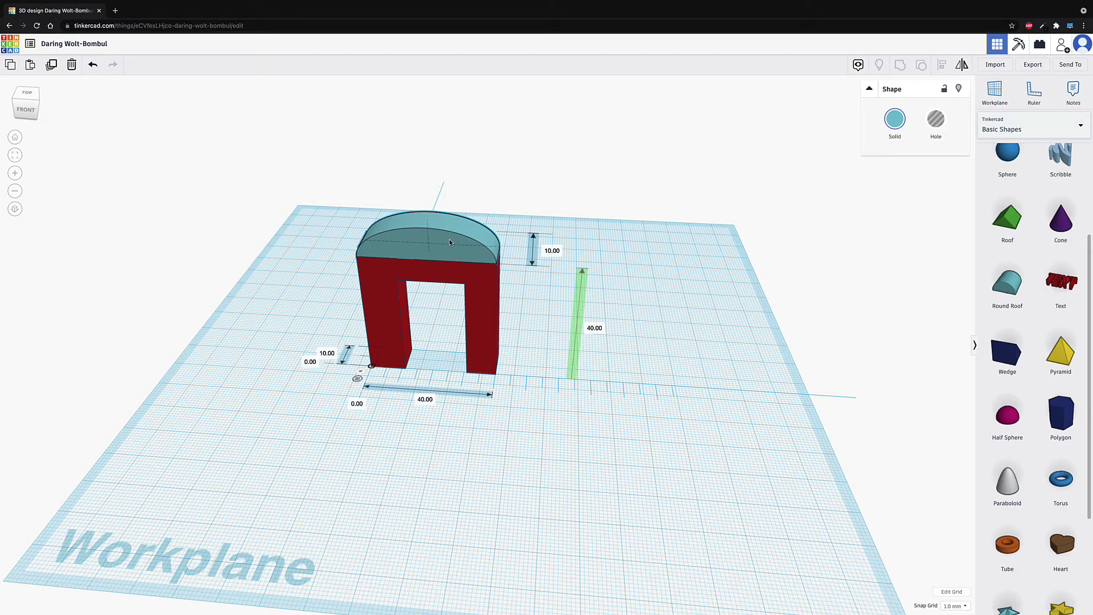
{"action": "left_click", "coordinate": [312, 363]}
{"action": "left_click", "coordinate": [358, 404]}
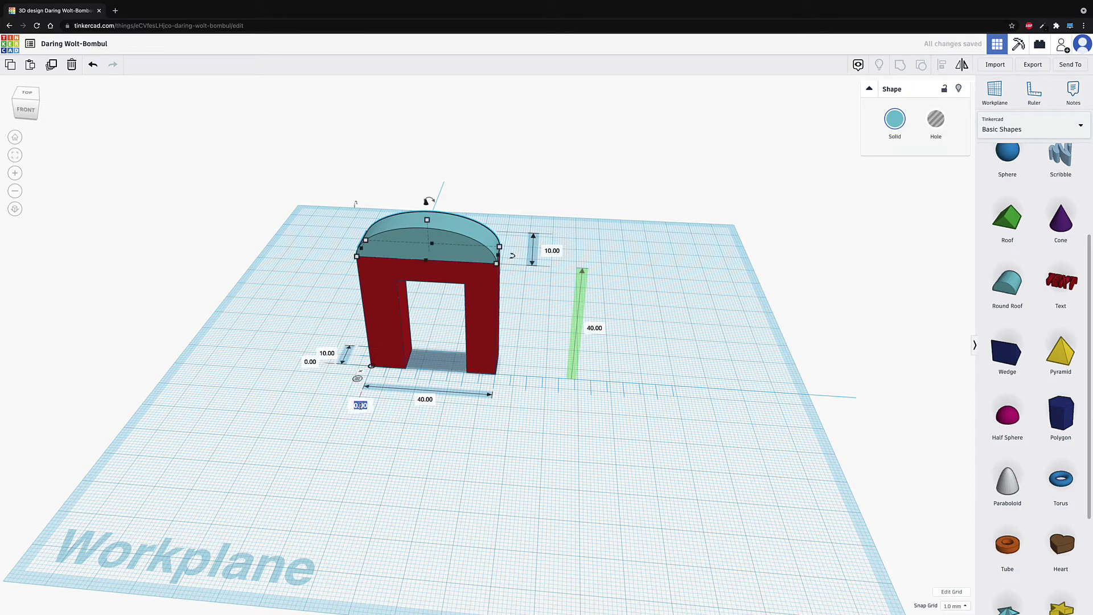
{"action": "key", "text": "Return"}
{"action": "left_click", "coordinate": [340, 474]}
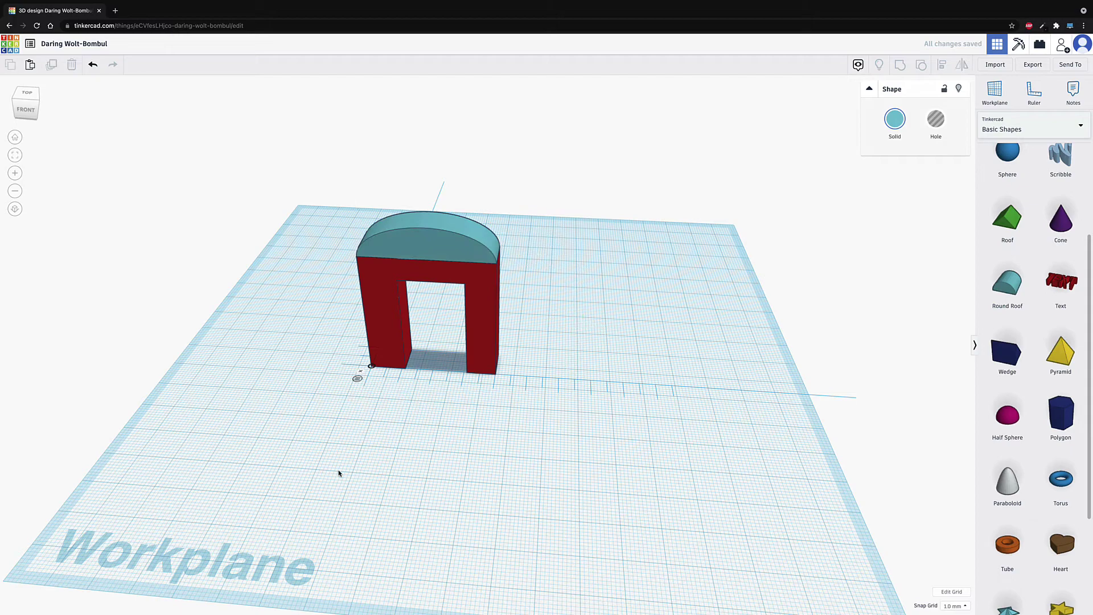
{"action": "left_click", "coordinate": [361, 373]}
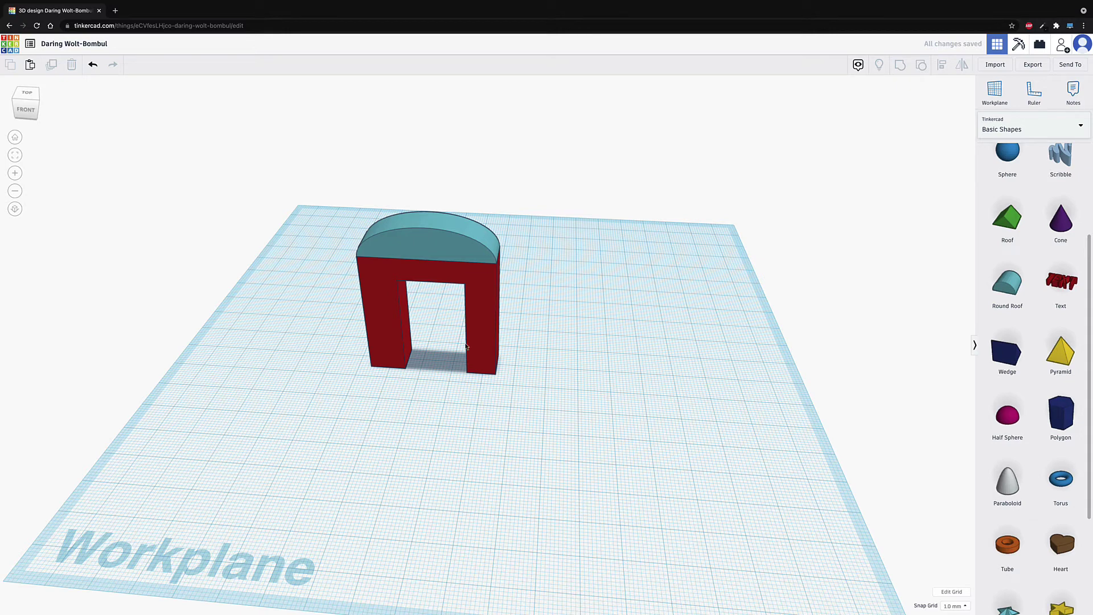
- Group the round roof and the doorway block into one shape, and undo the grouping
{"action": "left_click_drag", "start_coordinate": [488, 177], "coordinate": [429, 274]}
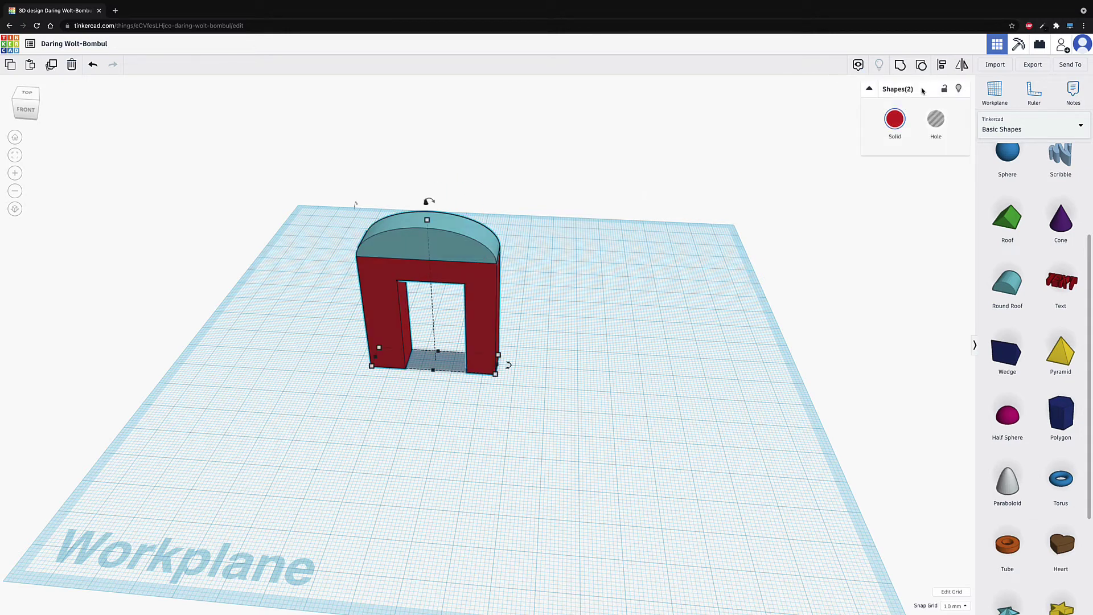
{"action": "left_click", "coordinate": [901, 65]}
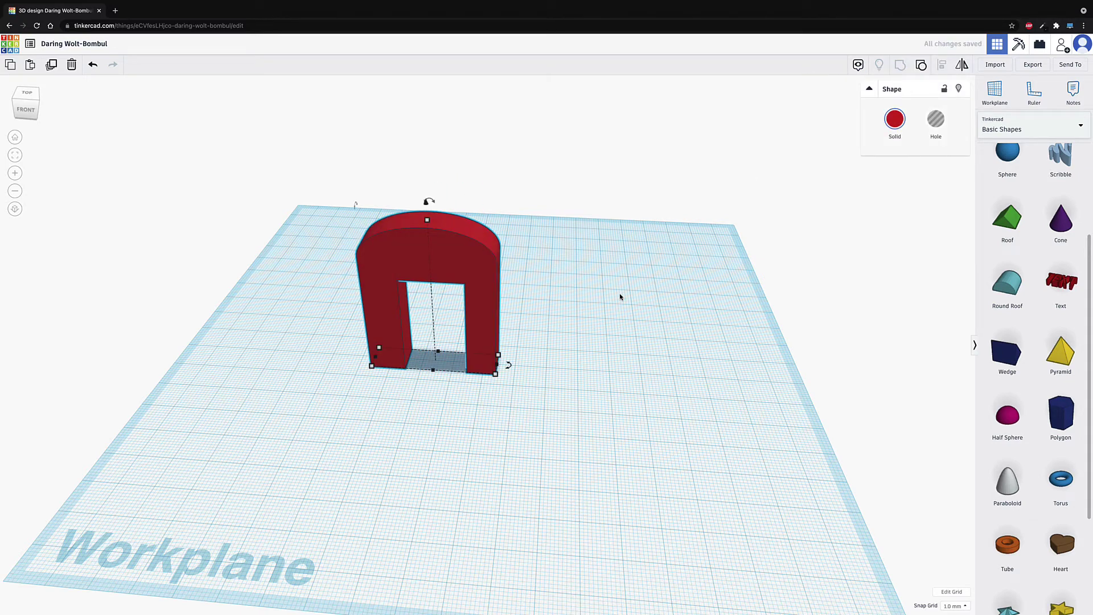
{"action": "key", "text": "ctrl+z"}
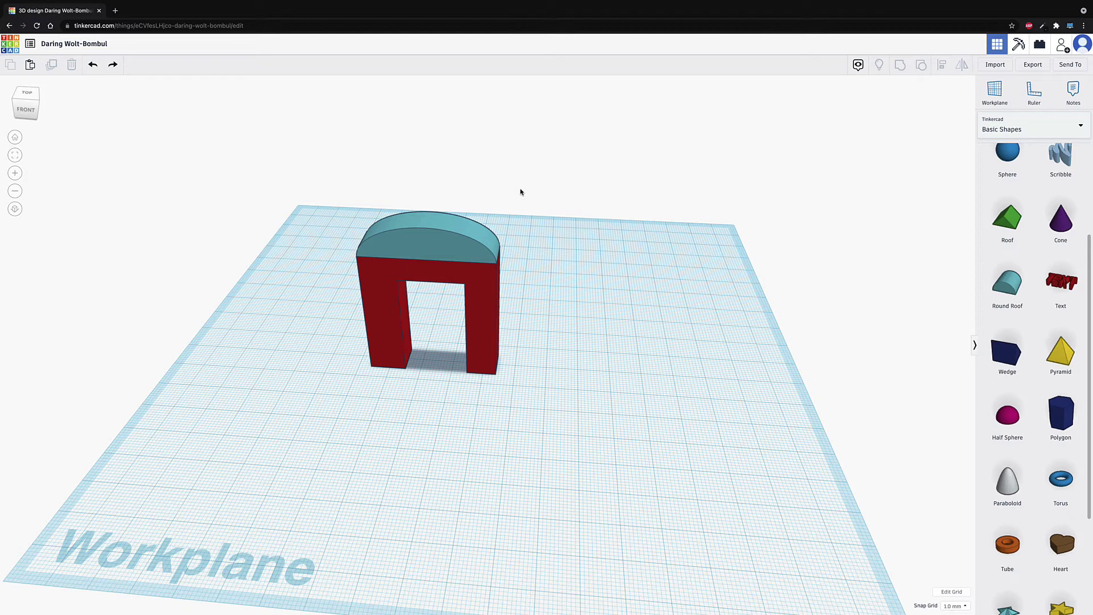
- Lock both the round roof and the doorway block against editing
{"action": "left_click_drag", "start_coordinate": [523, 187], "coordinate": [456, 285]}
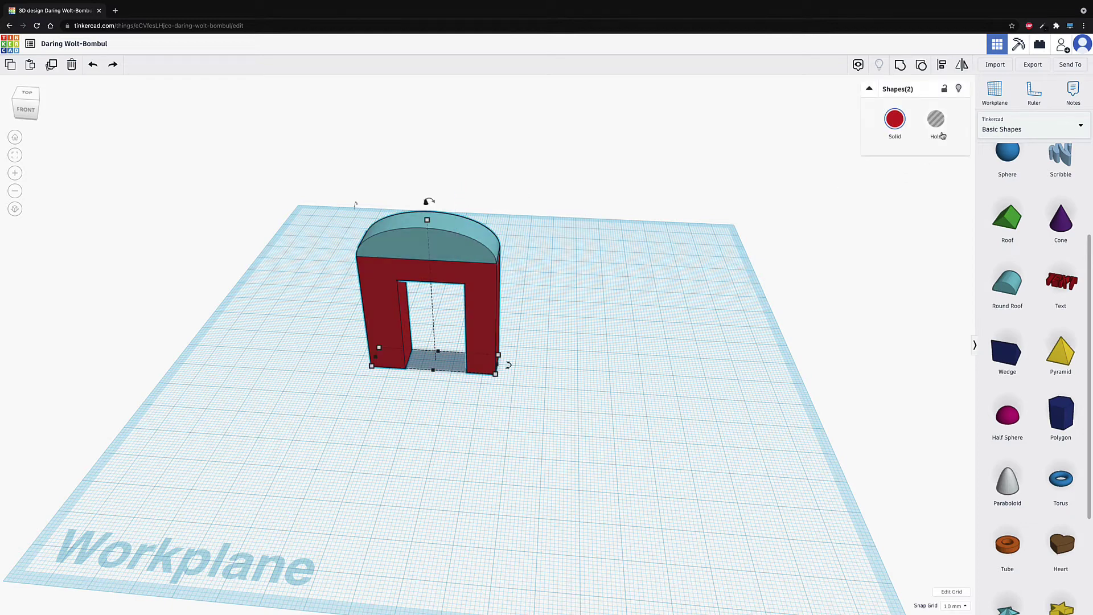
{"action": "left_click", "coordinate": [945, 93]}
{"action": "left_click", "coordinate": [710, 298]}
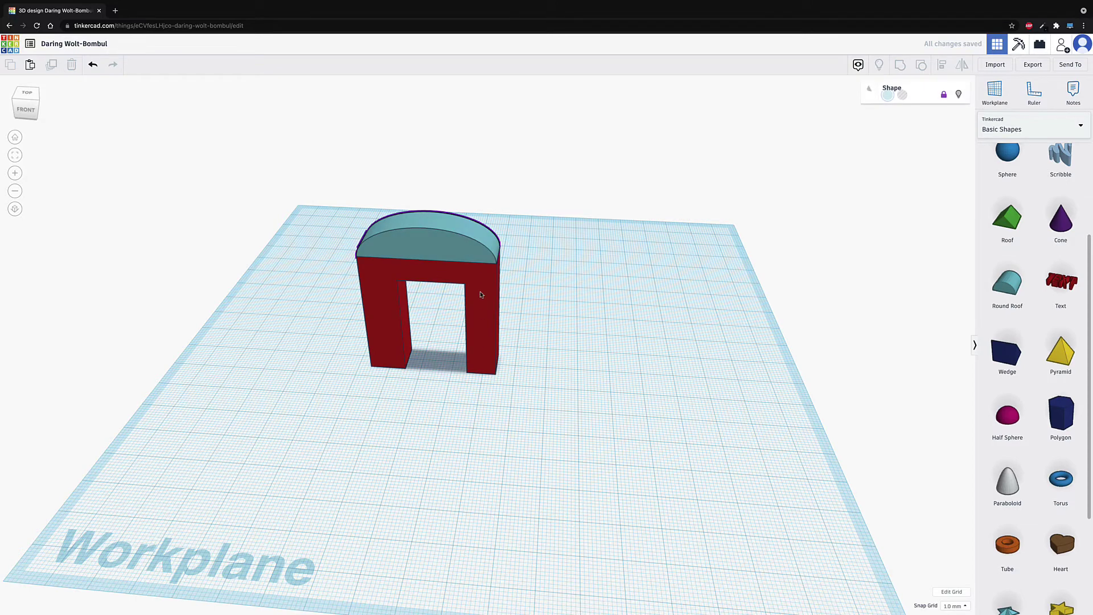
- Change the locked round roof's solid colour to green
{"action": "left_click", "coordinate": [480, 320]}
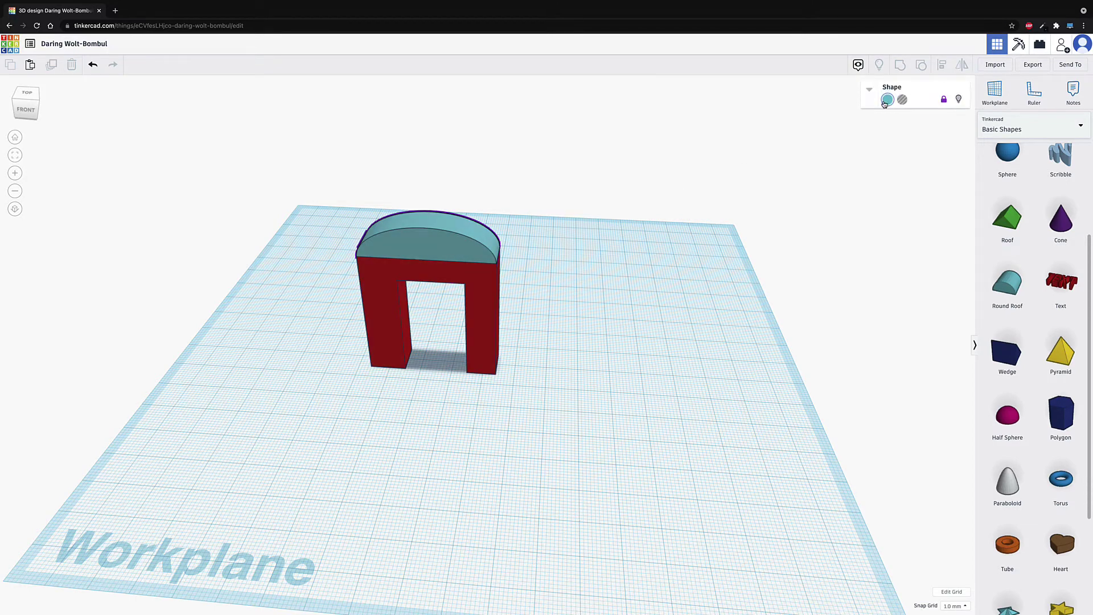
{"action": "left_click", "coordinate": [888, 99]}
{"action": "left_click", "coordinate": [937, 157]}
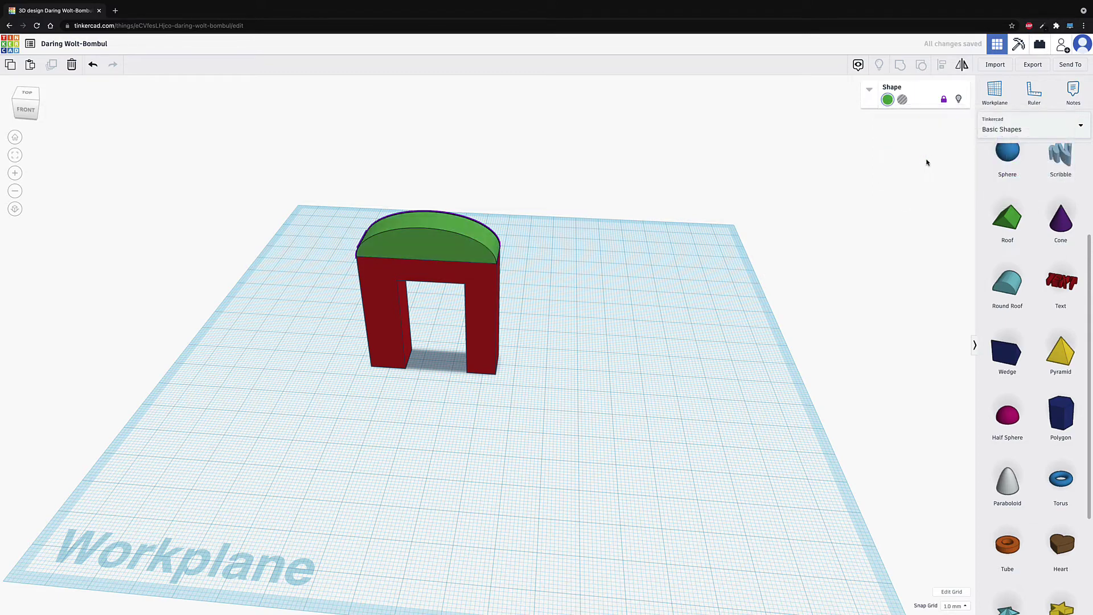
{"action": "left_click", "coordinate": [859, 166]}
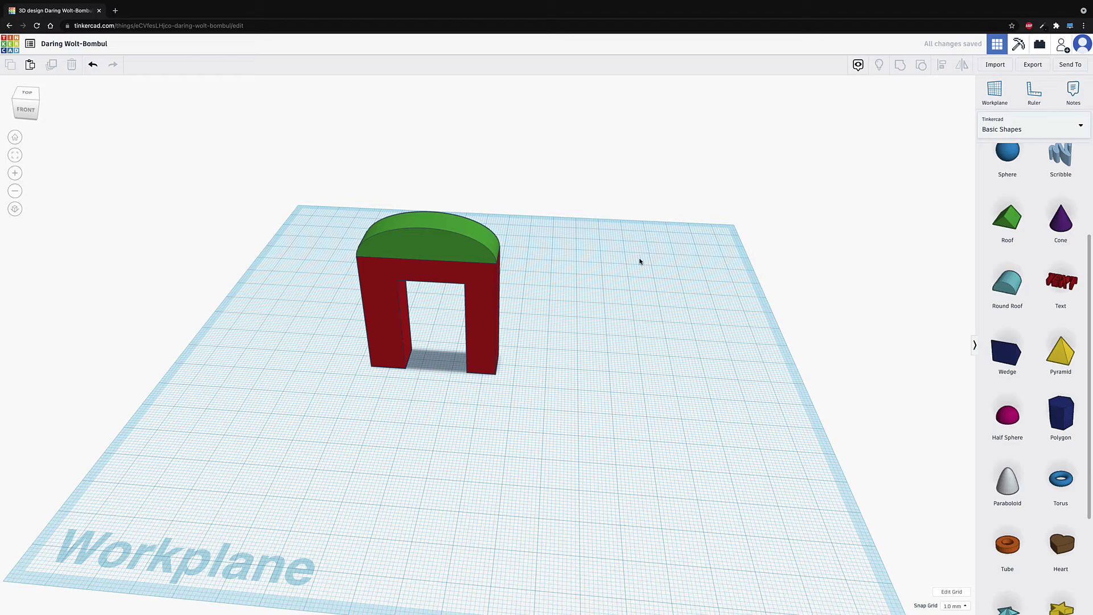
- View the arch from its front-right corner and switch the view to orthographic projection
{"action": "right_click_drag", "start_coordinate": [575, 319], "coordinate": [566, 283]}
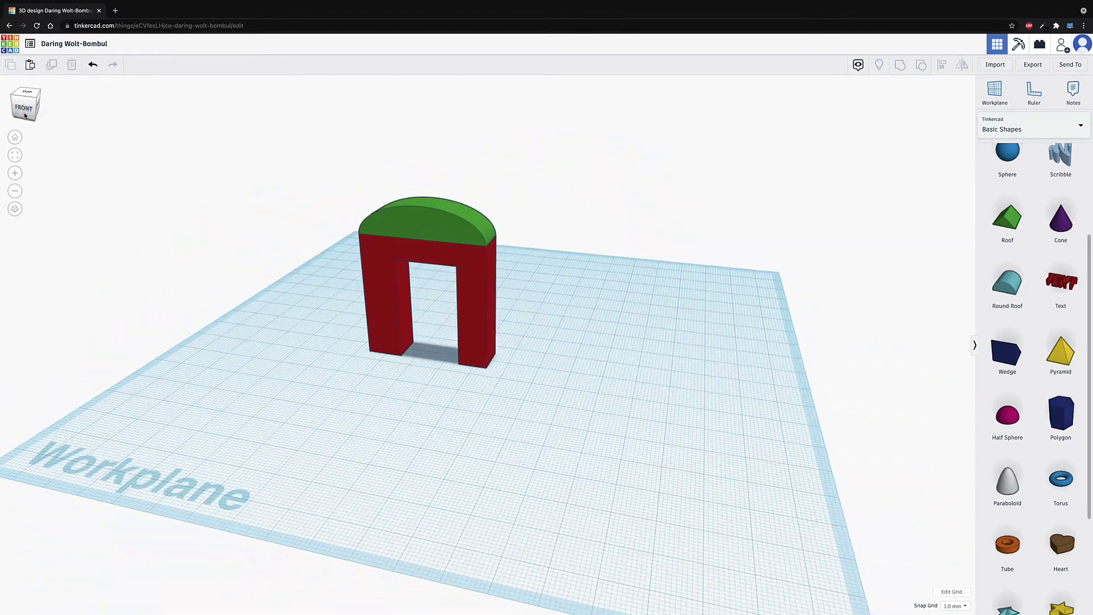
{"action": "left_click", "coordinate": [33, 102]}
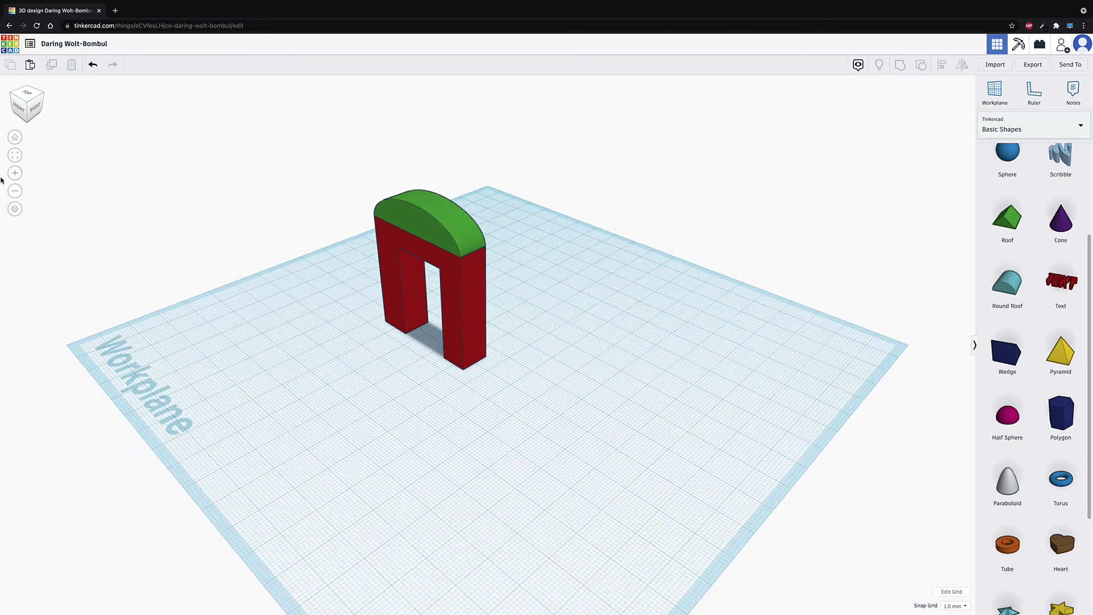
{"action": "left_click", "coordinate": [15, 210]}
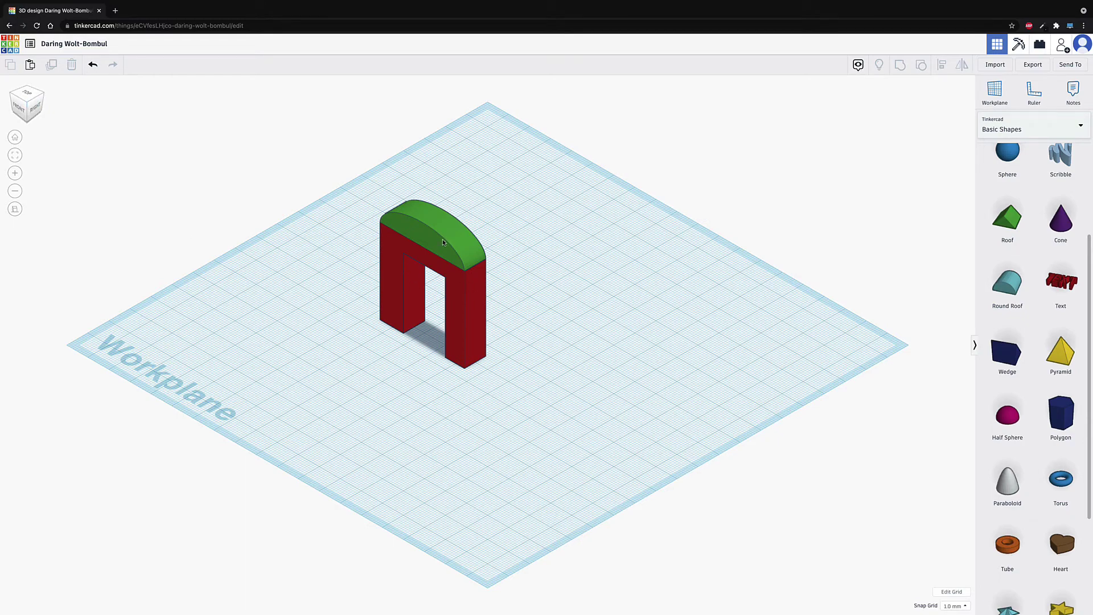
- Inspect the doorway's base up close and fit the whole arch in the view
{"action": "scroll", "coordinate": [462, 245], "scroll_direction": "up", "scroll_amount": 5}
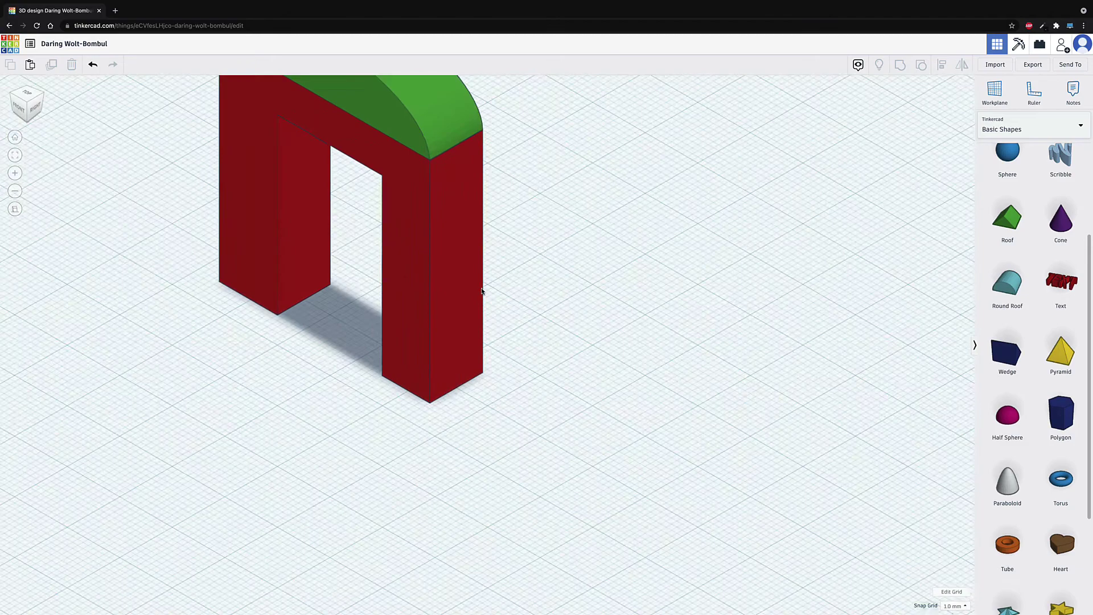
{"action": "scroll", "coordinate": [120, 202], "scroll_direction": "down", "scroll_amount": 2}
{"action": "scroll", "coordinate": [138, 211], "scroll_direction": "up", "scroll_amount": 6}
{"action": "scroll", "coordinate": [164, 222], "scroll_direction": "down", "scroll_amount": 3}
{"action": "scroll", "coordinate": [163, 222], "scroll_direction": "up", "scroll_amount": 3}
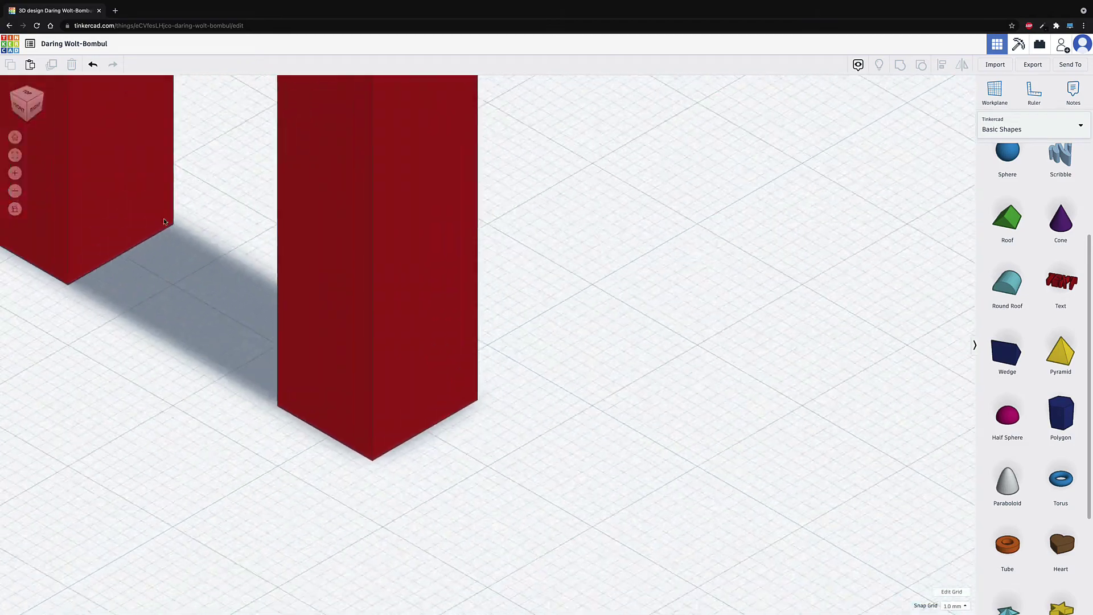
{"action": "scroll", "coordinate": [165, 221], "scroll_direction": "down", "scroll_amount": 1}
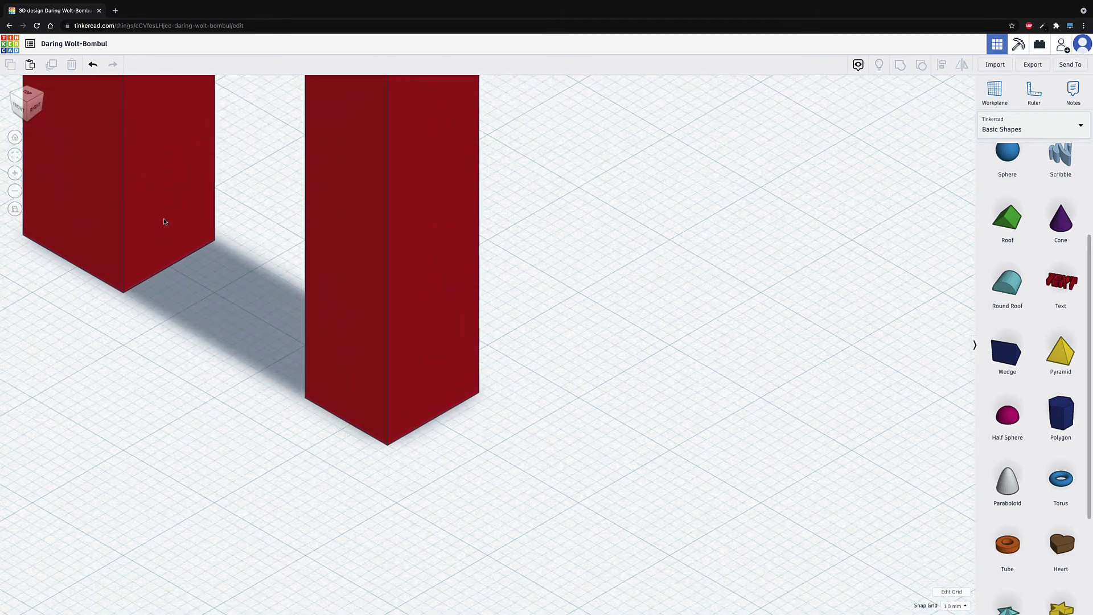
{"action": "left_click", "coordinate": [13, 159]}
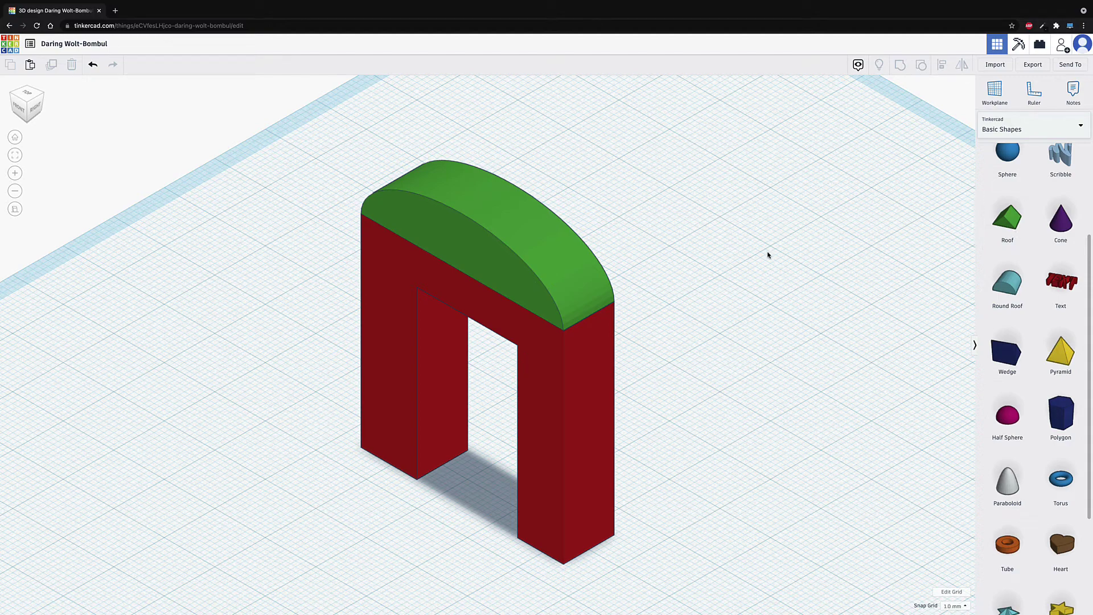
- Review the shape import options and the export options for downloading and 3D printing
{"action": "left_click", "coordinate": [980, 69]}
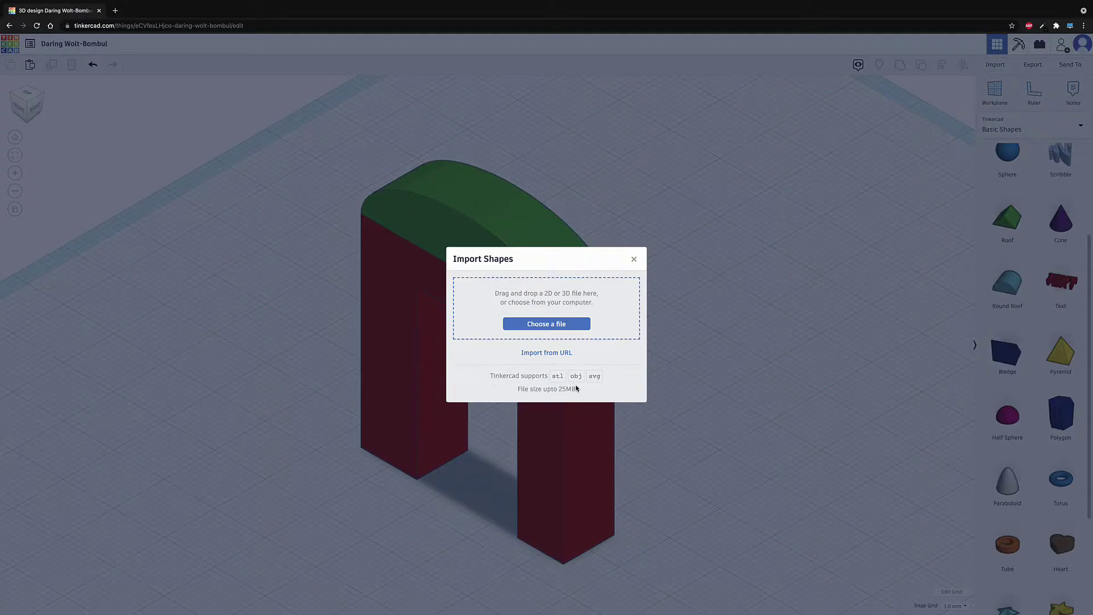
{"action": "left_click", "coordinate": [634, 258]}
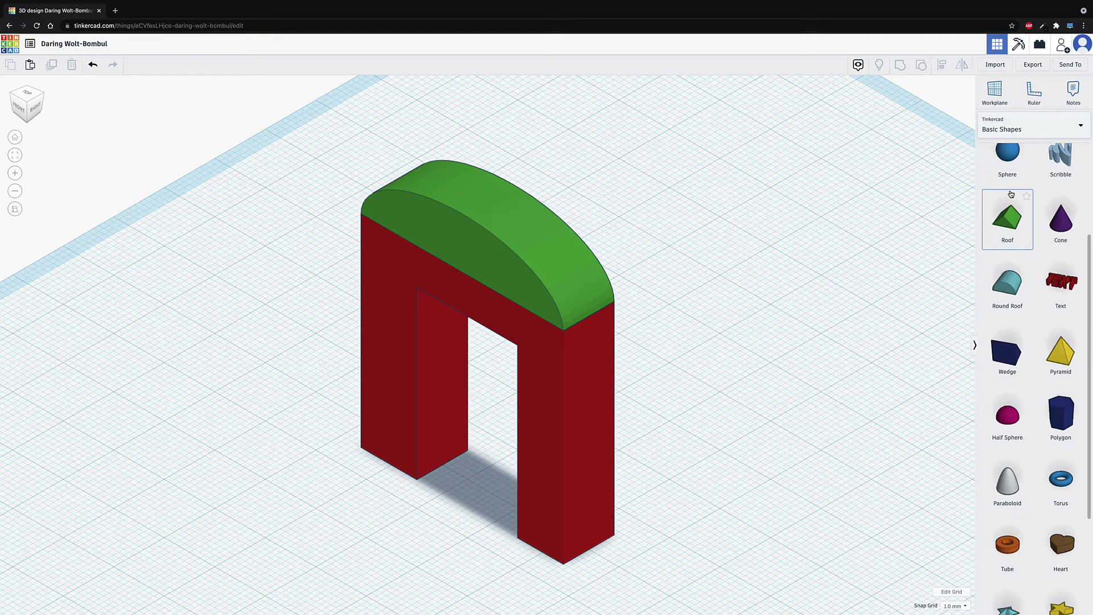
{"action": "left_click", "coordinate": [1032, 65]}
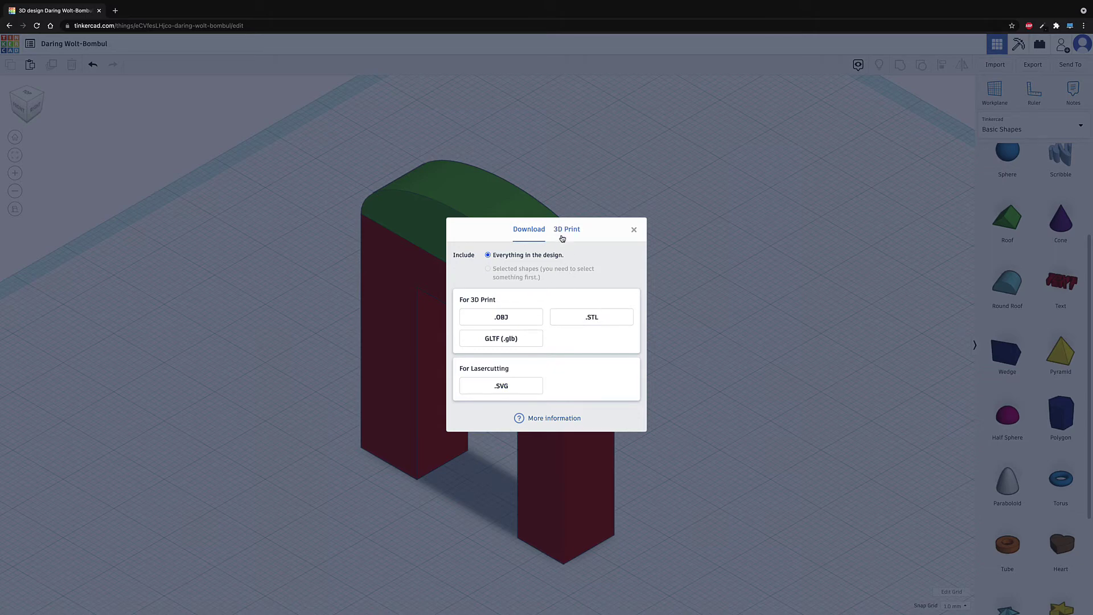
{"action": "left_click", "coordinate": [563, 237]}
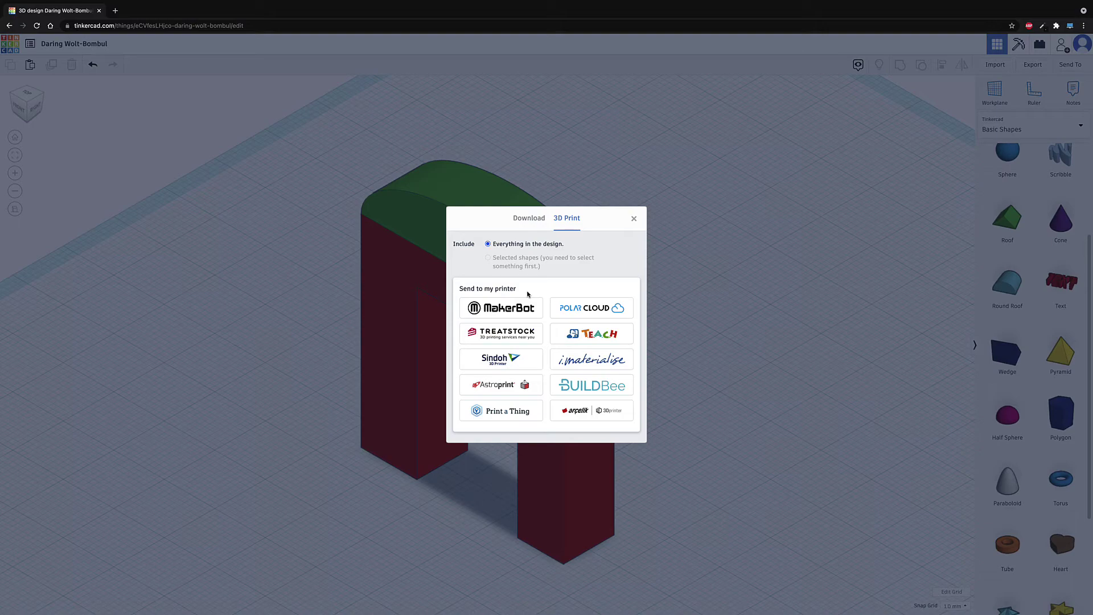
{"action": "left_click", "coordinate": [634, 218]}
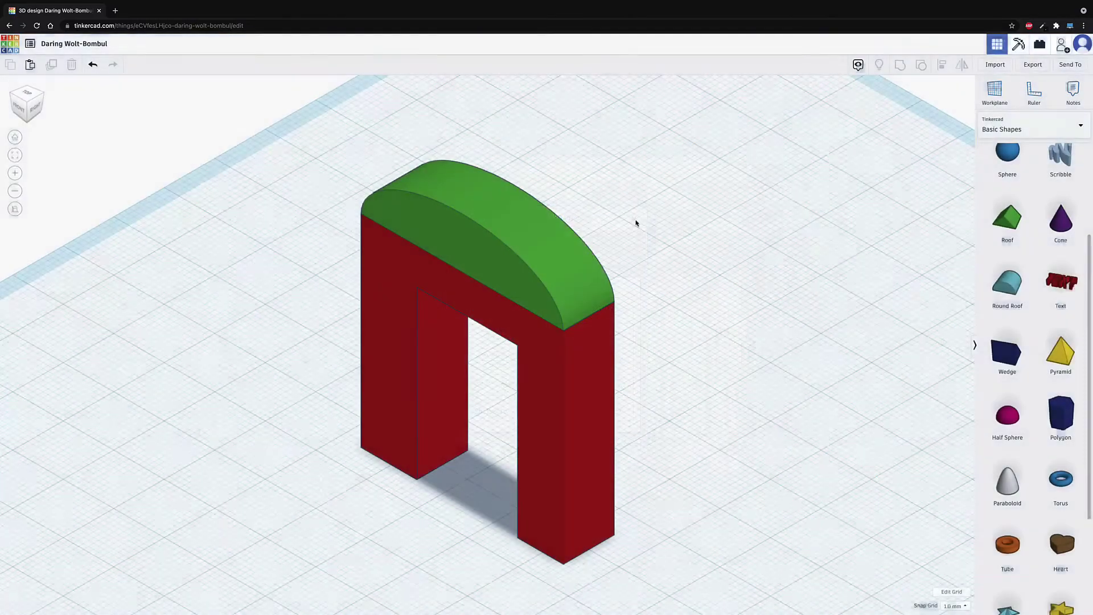
- Review the options for sending the design to Autodesk Fusion 360, 3D communities and services, or invited people
{"action": "left_click", "coordinate": [1079, 66]}
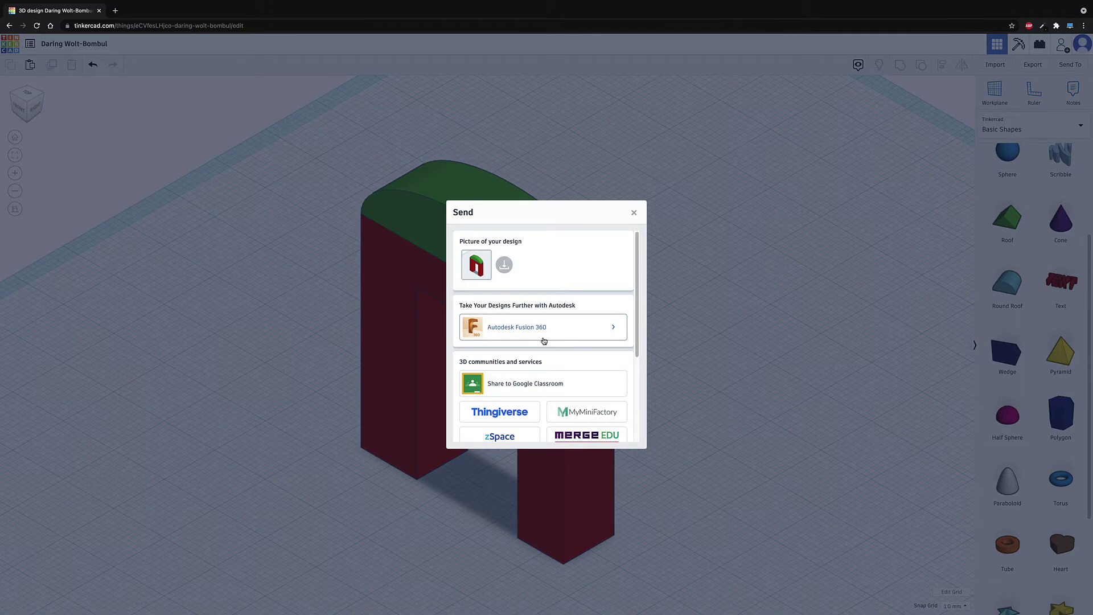
{"action": "scroll", "coordinate": [544, 341], "scroll_direction": "down", "scroll_amount": 2}
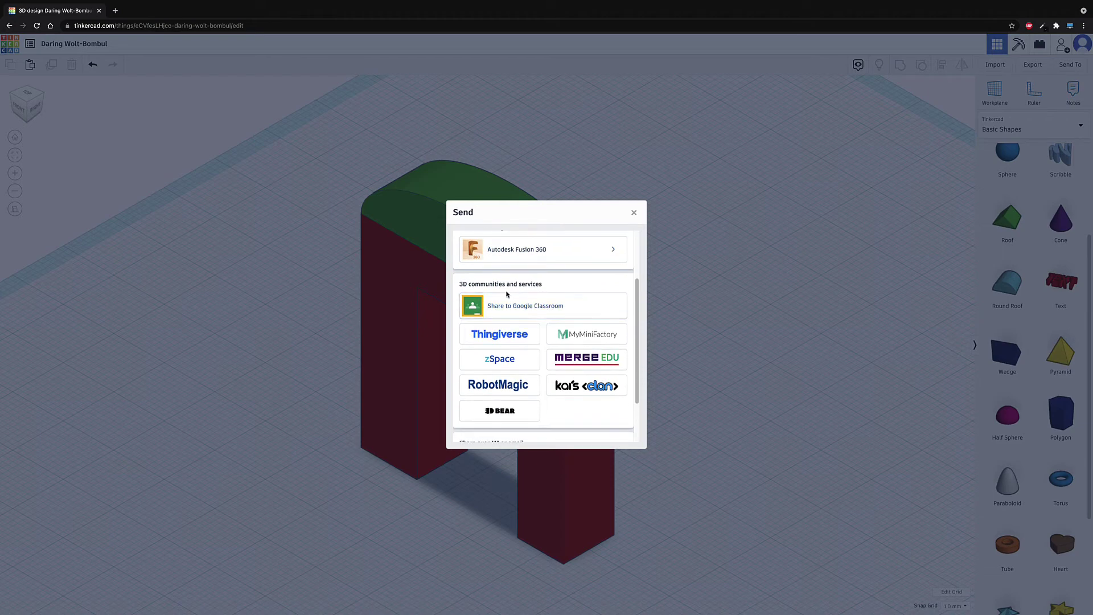
{"action": "scroll", "coordinate": [524, 302], "scroll_direction": "down", "scroll_amount": 1}
{"action": "scroll", "coordinate": [499, 333], "scroll_direction": "down", "scroll_amount": 1}
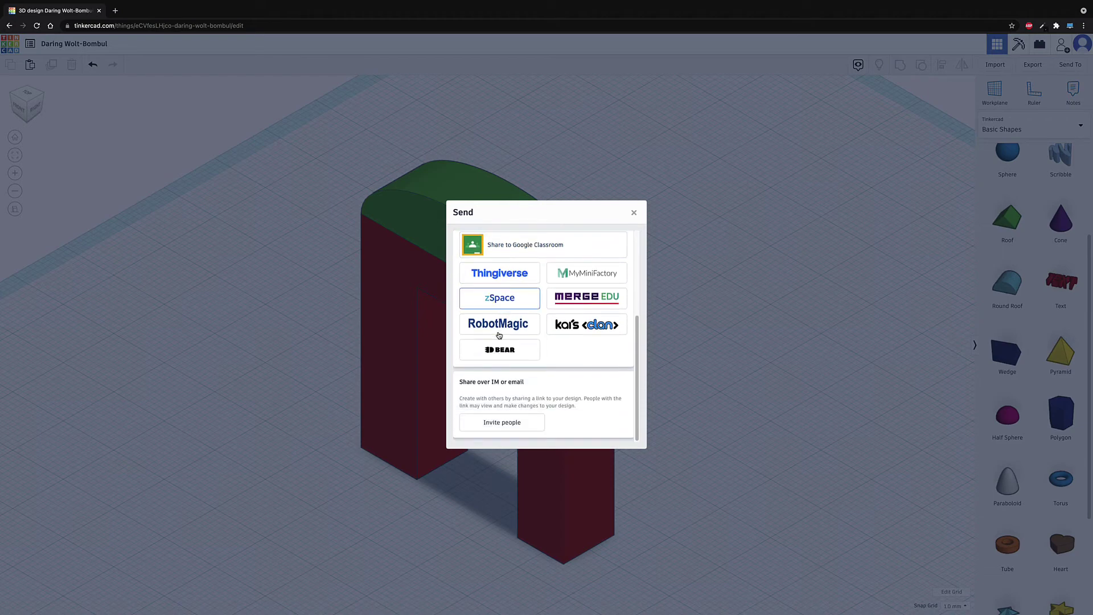
{"action": "left_click", "coordinate": [633, 214]}
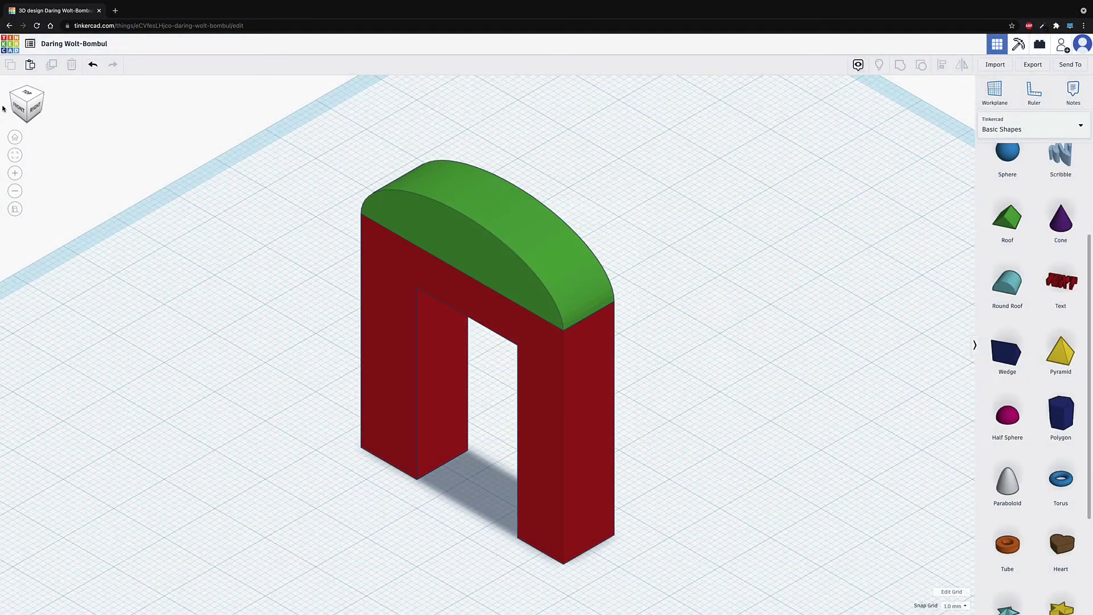
- Return to the dashboard and open the details of the Daring Wolt-Bombul design
{"action": "left_click", "coordinate": [9, 50]}
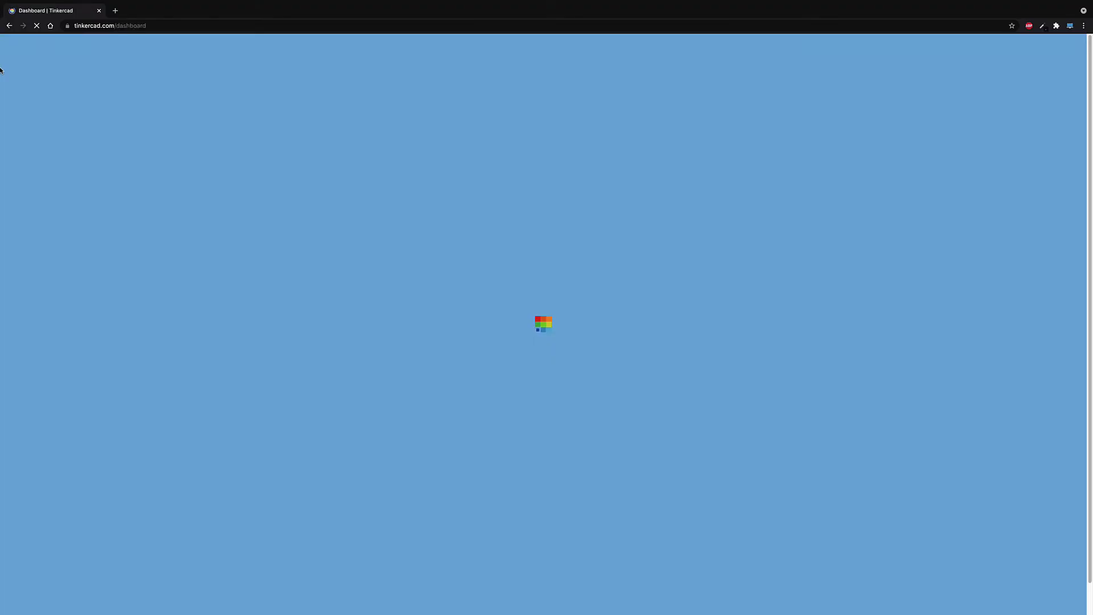
{"action": "mouse_move", "coordinate": [188, 213]}
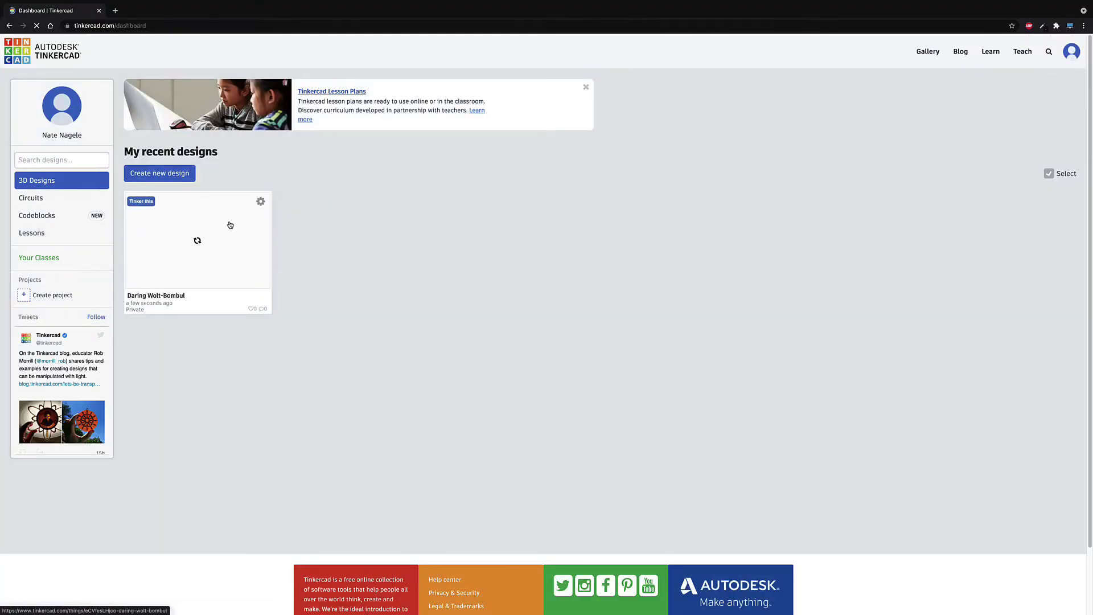
{"action": "left_click", "coordinate": [212, 250]}
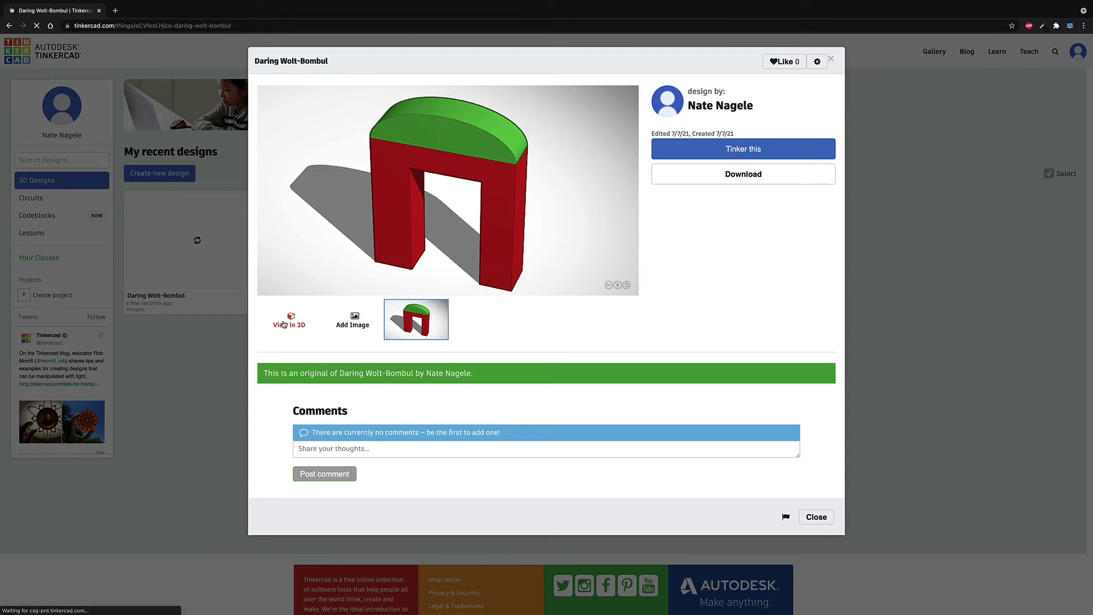
- Return to the dashboard and reopen the Daring Wolt-Bombul design for editing
{"action": "left_click", "coordinate": [831, 60]}
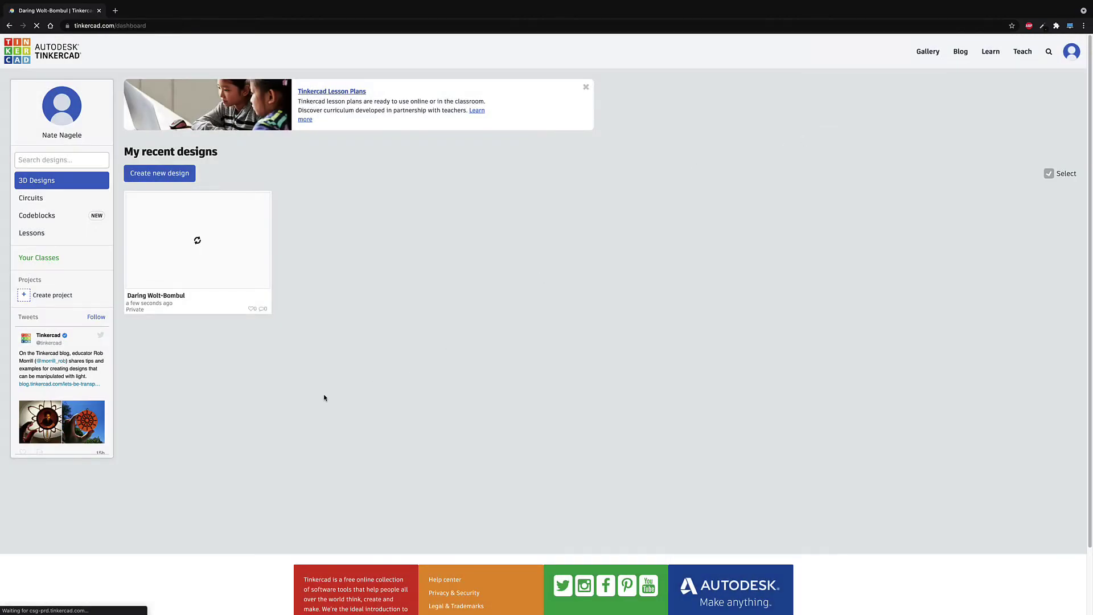
{"action": "left_click", "coordinate": [149, 199]}
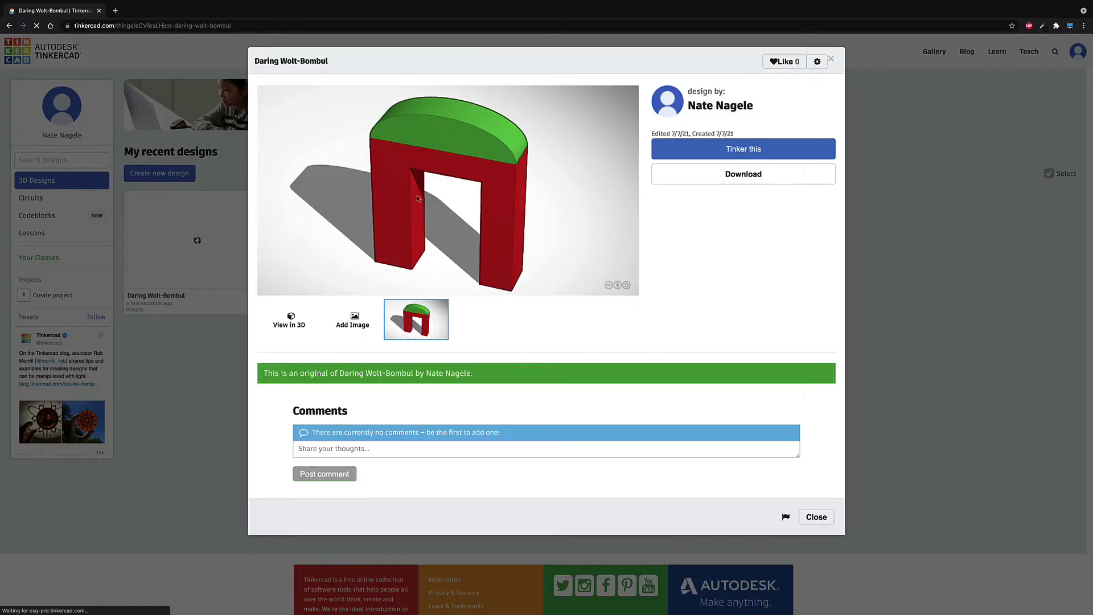
{"action": "left_click", "coordinate": [698, 150]}
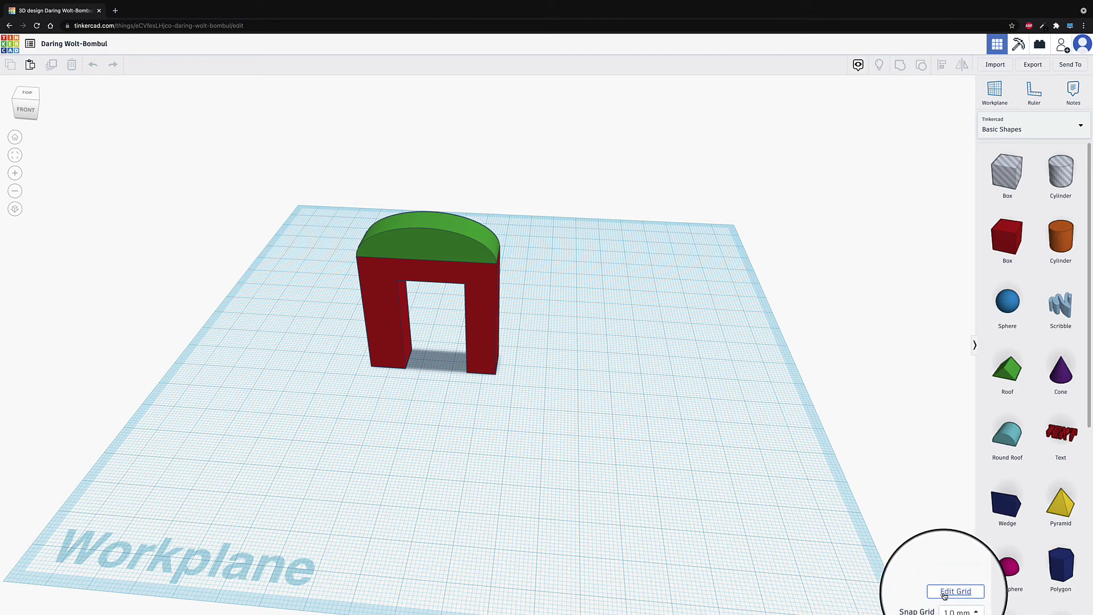
- Change the workplane grid to inches and apply the Dremel 3D20 printer preset
{"action": "left_click", "coordinate": [956, 592]}
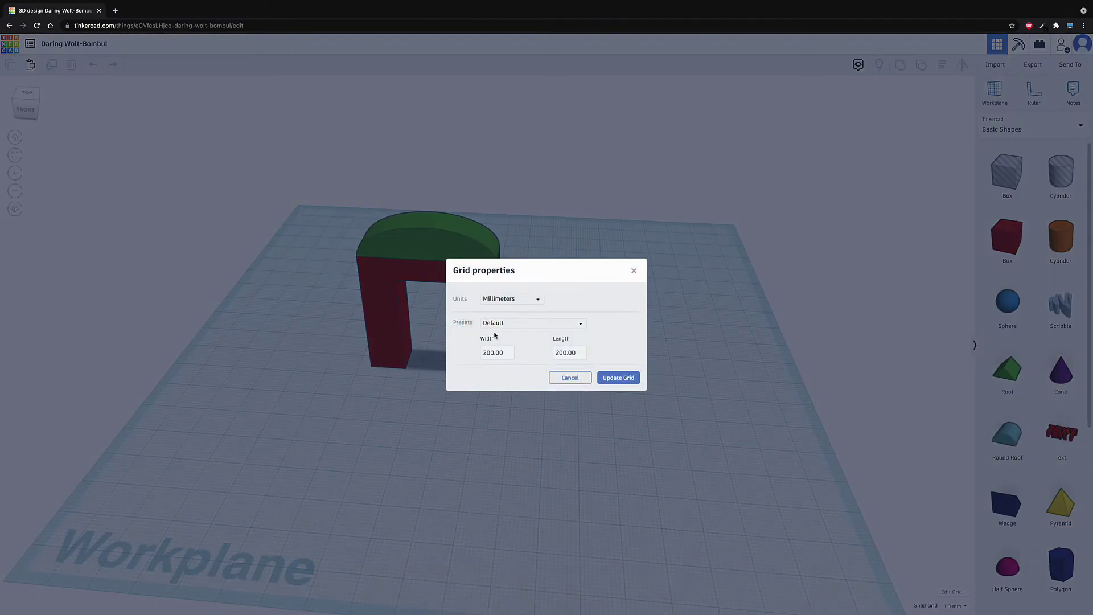
{"action": "left_click", "coordinate": [510, 303]}
{"action": "left_click", "coordinate": [509, 325]}
{"action": "left_click", "coordinate": [503, 323]}
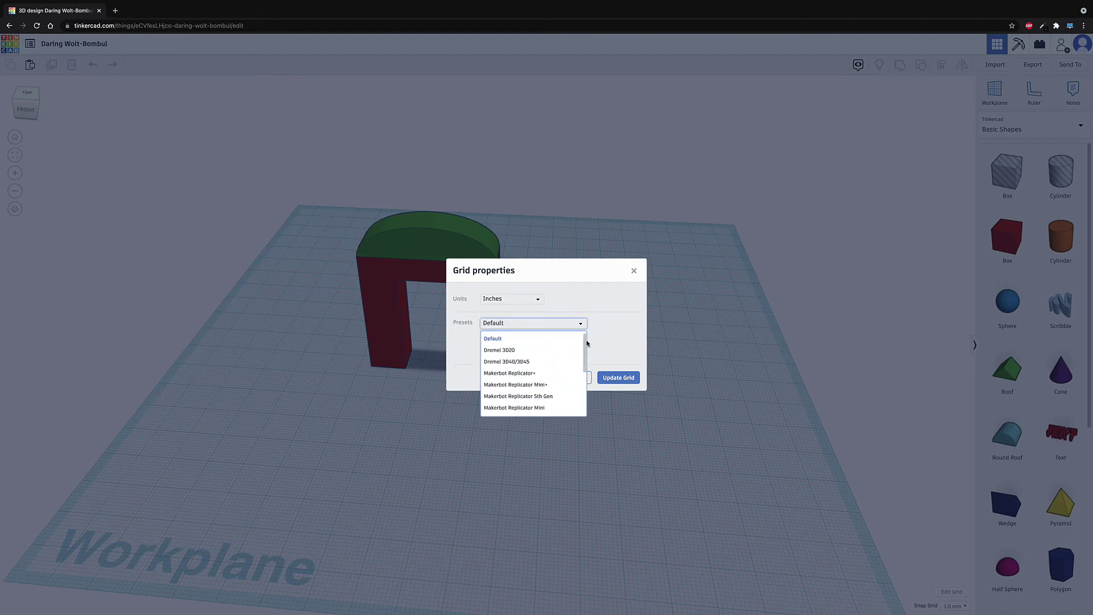
{"action": "scroll", "coordinate": [585, 348], "scroll_direction": "down", "scroll_amount": 1}
{"action": "scroll", "coordinate": [584, 349], "scroll_direction": "down", "scroll_amount": 5}
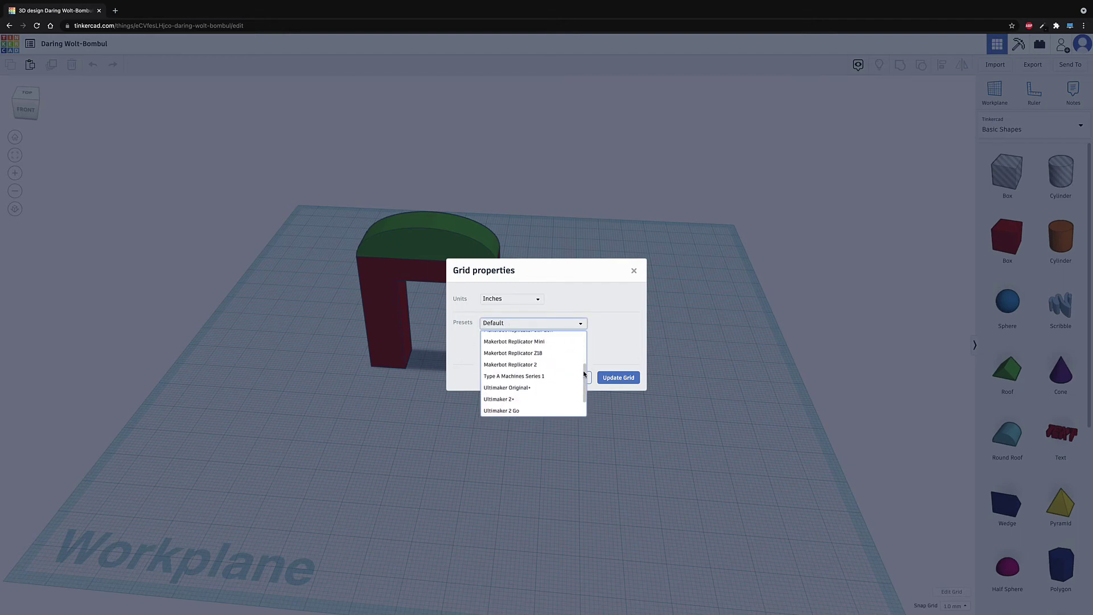
{"action": "scroll", "coordinate": [577, 338], "scroll_direction": "up", "scroll_amount": 7}
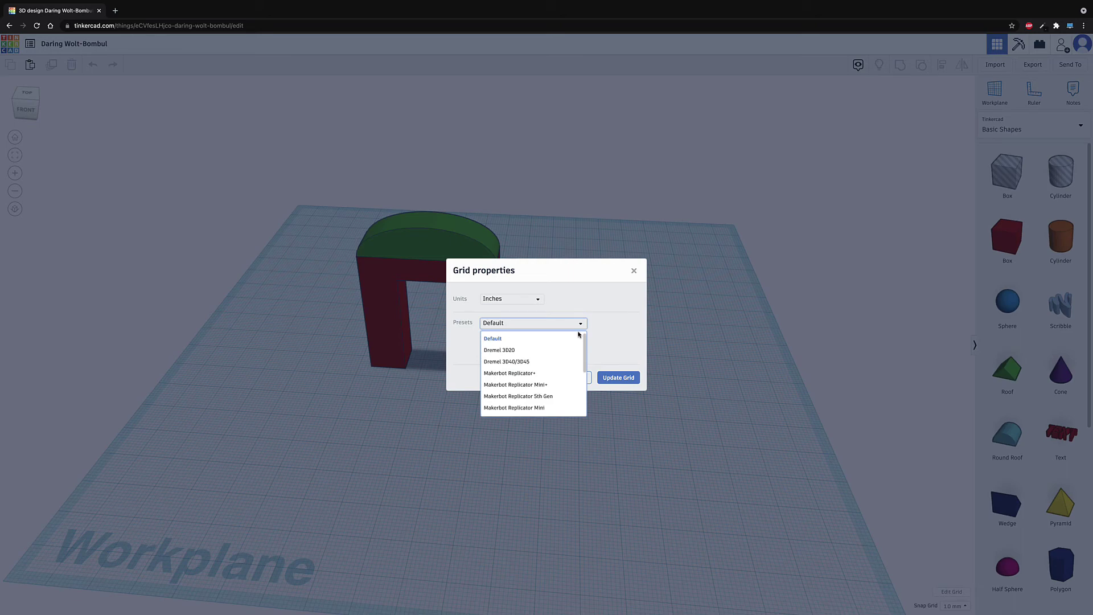
{"action": "left_click", "coordinate": [530, 350]}
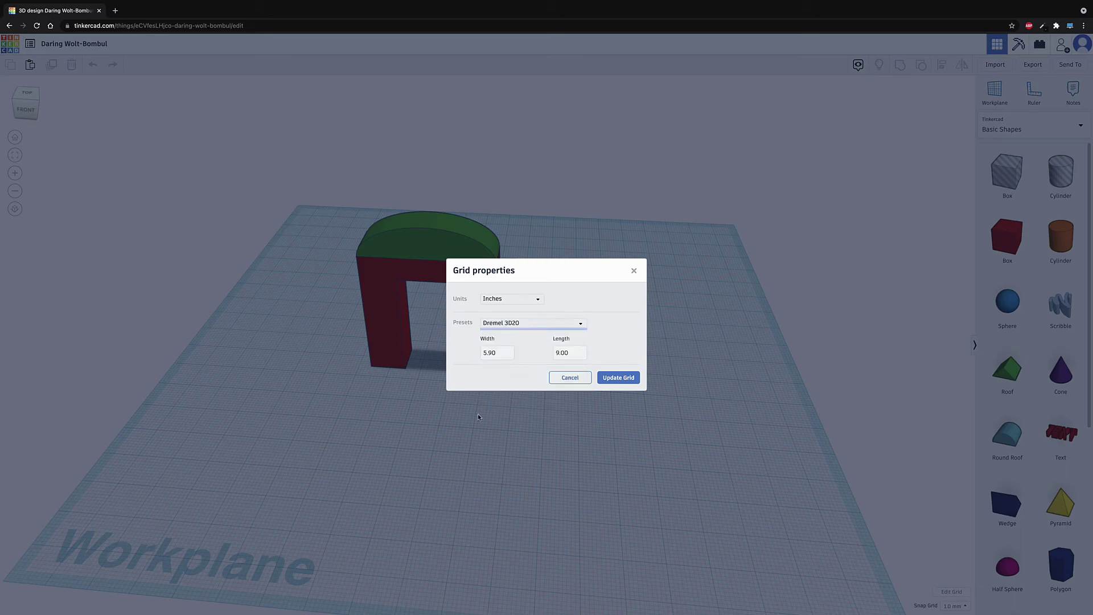
{"action": "left_click", "coordinate": [618, 379]}
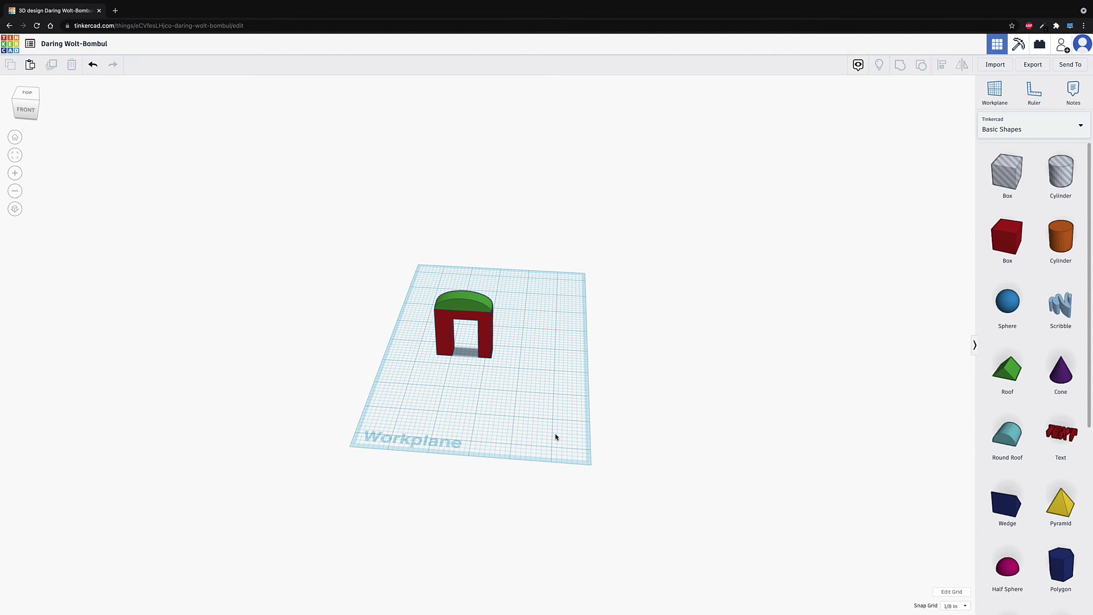
- Unlock the red doorway and green roof and group them into one shape
{"action": "left_click_drag", "start_coordinate": [424, 251], "coordinate": [568, 389]}
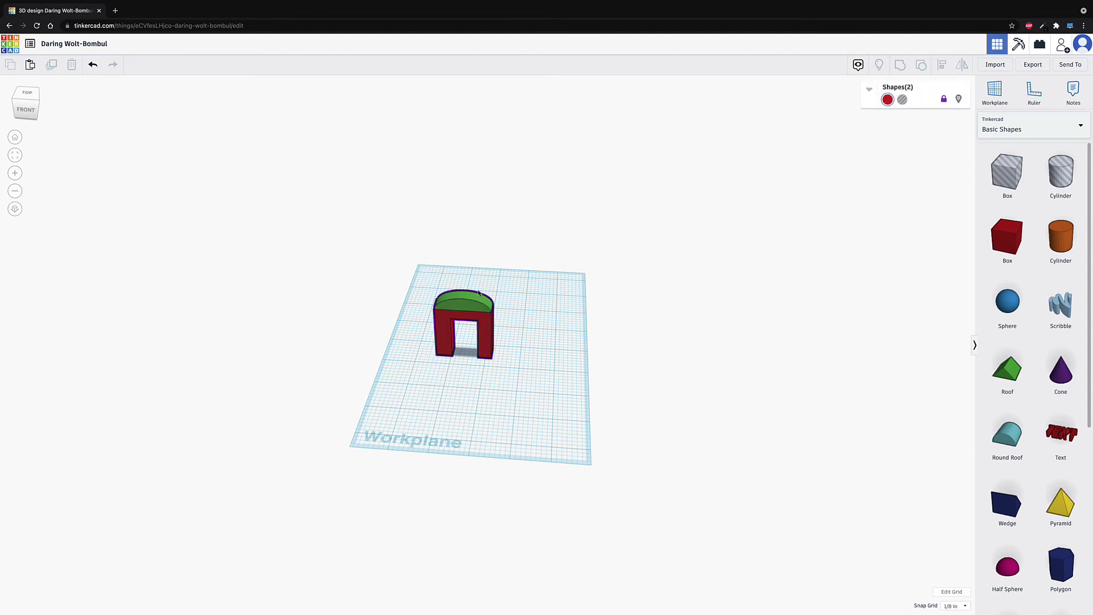
{"action": "left_click", "coordinate": [459, 414]}
{"action": "scroll", "coordinate": [474, 325], "scroll_direction": "up", "scroll_amount": 4}
{"action": "scroll", "coordinate": [473, 326], "scroll_direction": "up", "scroll_amount": 3}
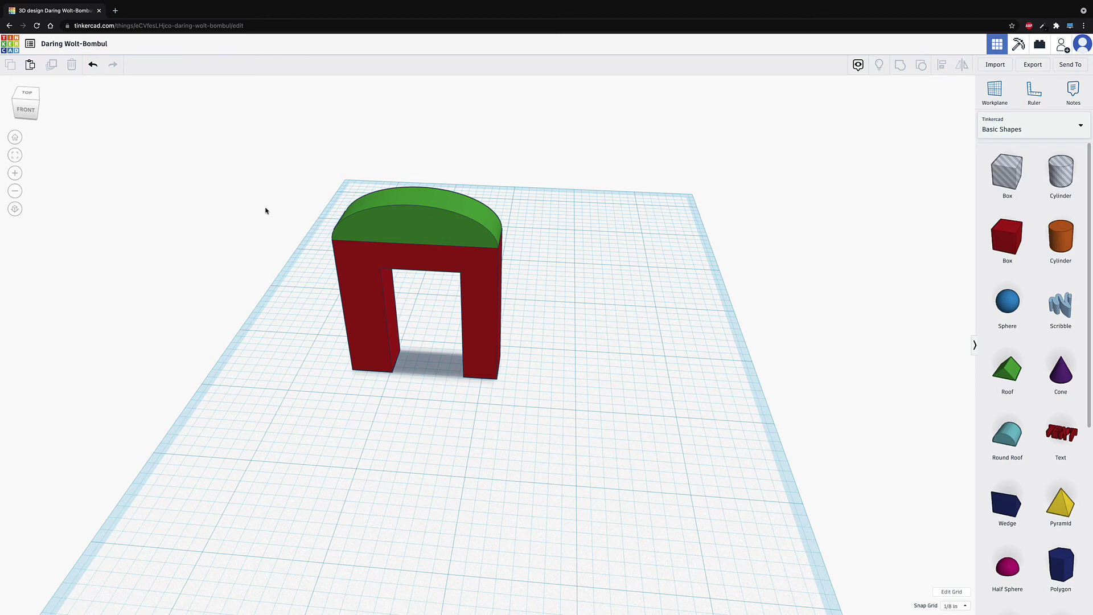
{"action": "left_click_drag", "start_coordinate": [281, 182], "coordinate": [525, 329]}
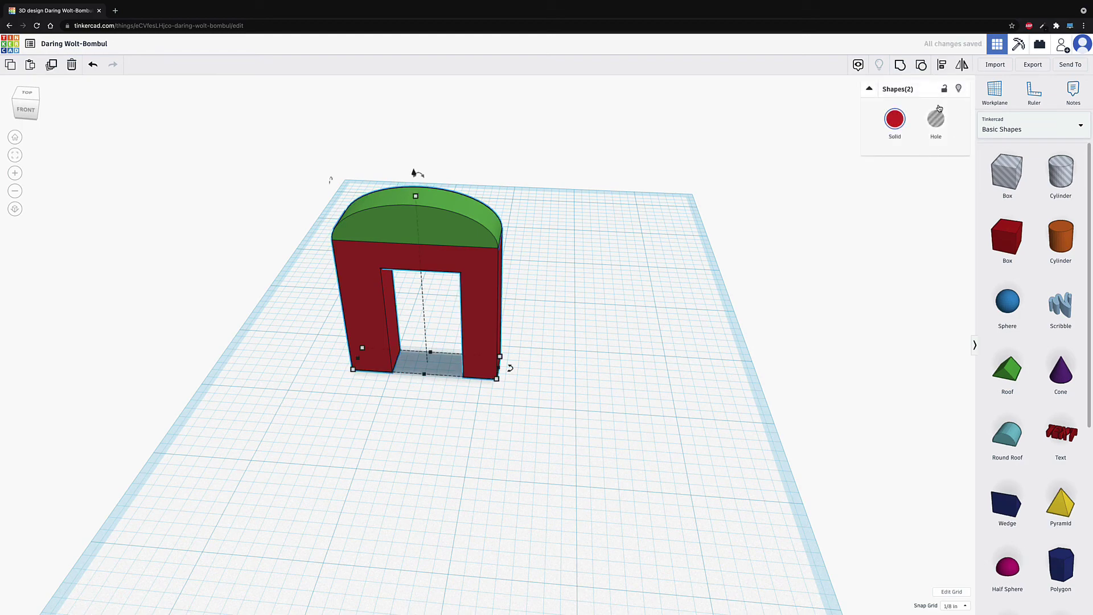
{"action": "key", "text": "ctrl+g"}
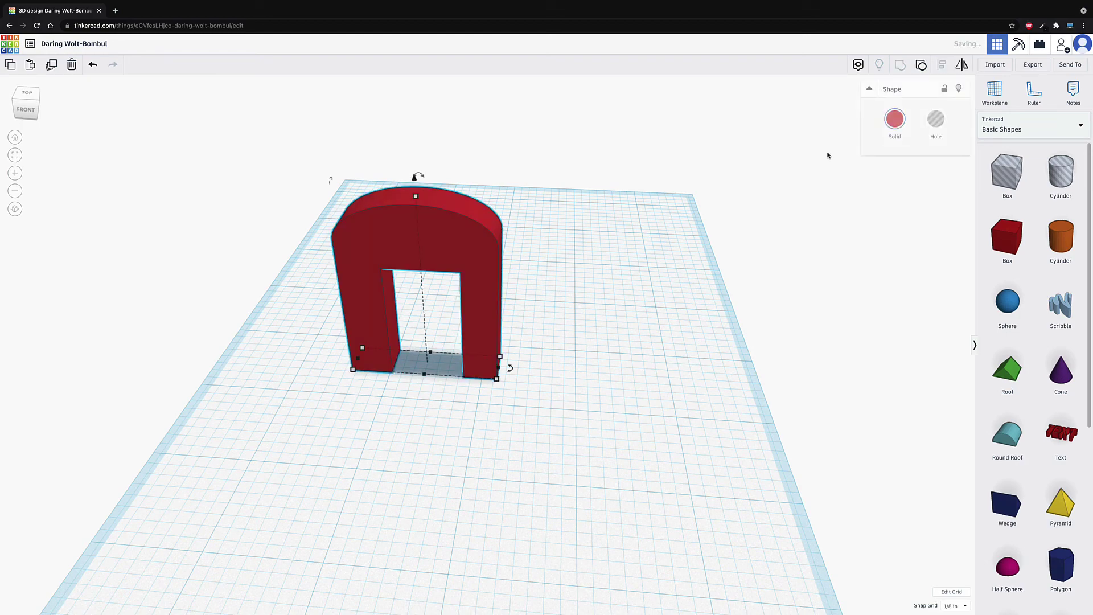
- Rotate the grouped doorway by -90° so that it lies flat
{"action": "left_click", "coordinate": [644, 320]}
{"action": "right_click_drag", "start_coordinate": [681, 361], "coordinate": [422, 212]}
{"action": "left_click", "coordinate": [433, 213]}
{"action": "mouse_move", "coordinate": [421, 122]}
{"action": "left_click_drag", "start_coordinate": [420, 122], "coordinate": [519, 199]}
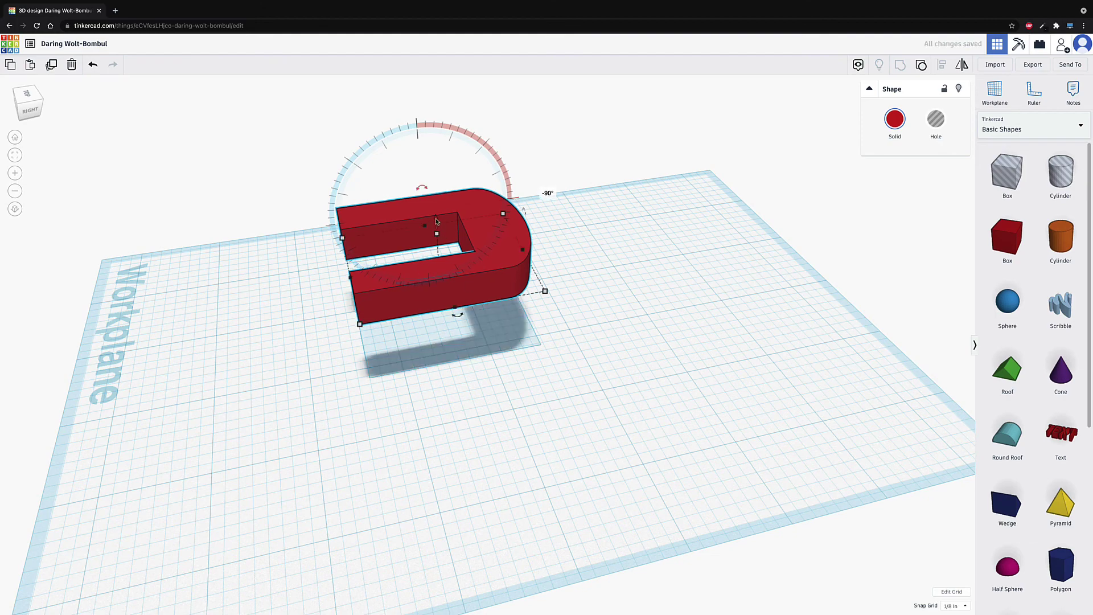
- Lower the flat doorway until it rests on the workplane
{"action": "left_click_drag", "start_coordinate": [436, 218], "coordinate": [443, 276]}
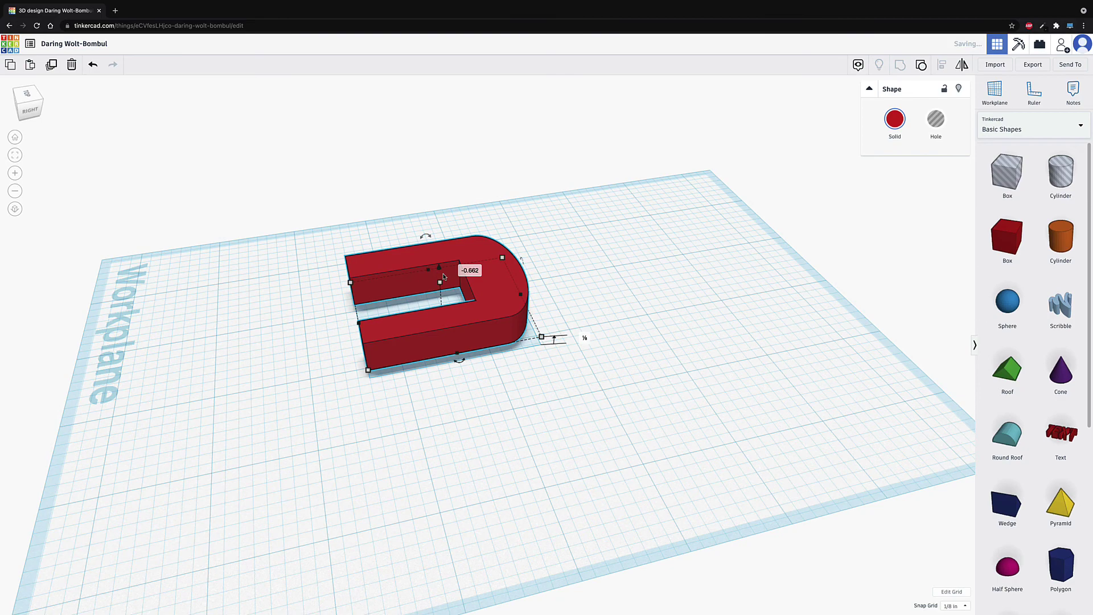
{"action": "left_click", "coordinate": [584, 338]}
{"action": "type", "text": "0.125"}
{"action": "key", "text": "Return"}
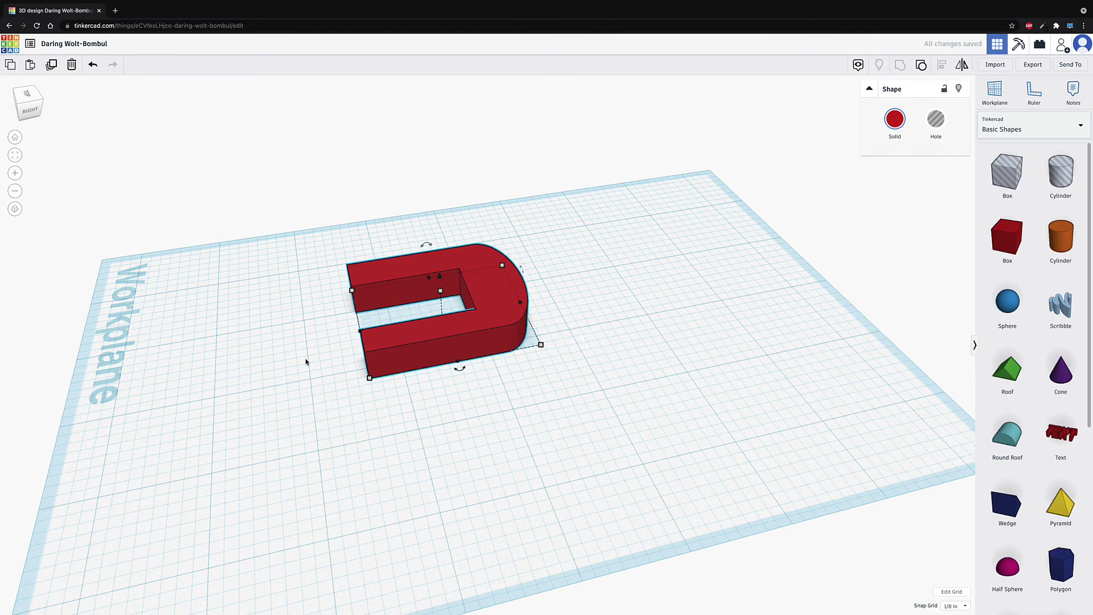
- Ungroup the flat doorway into its separate red frame and green roof
{"action": "left_click", "coordinate": [306, 362]}
{"action": "left_click_drag", "start_coordinate": [373, 223], "coordinate": [544, 347]}
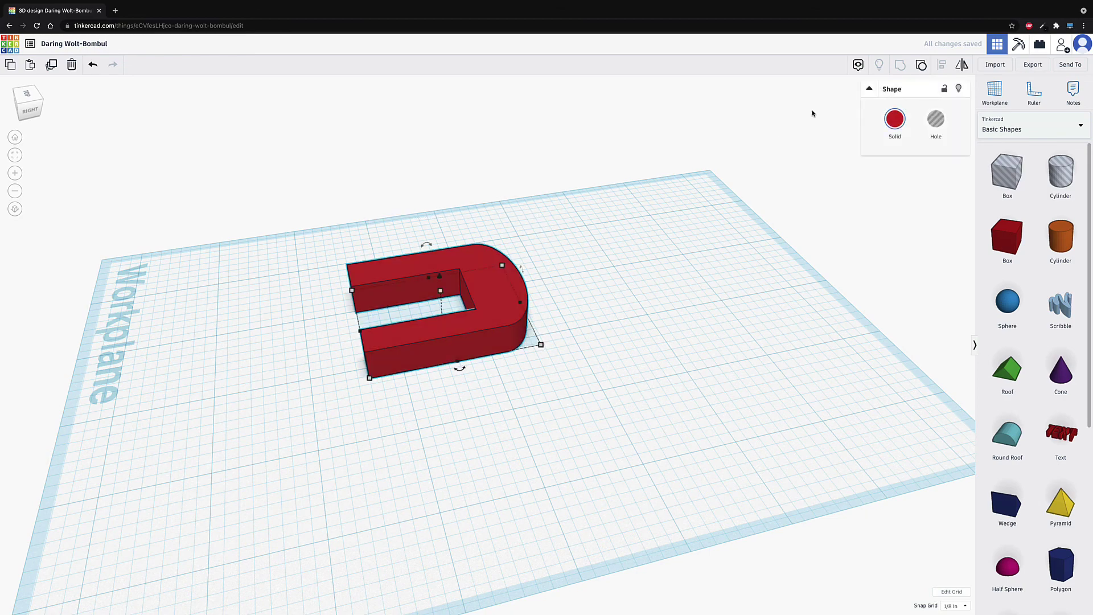
{"action": "left_click", "coordinate": [920, 65]}
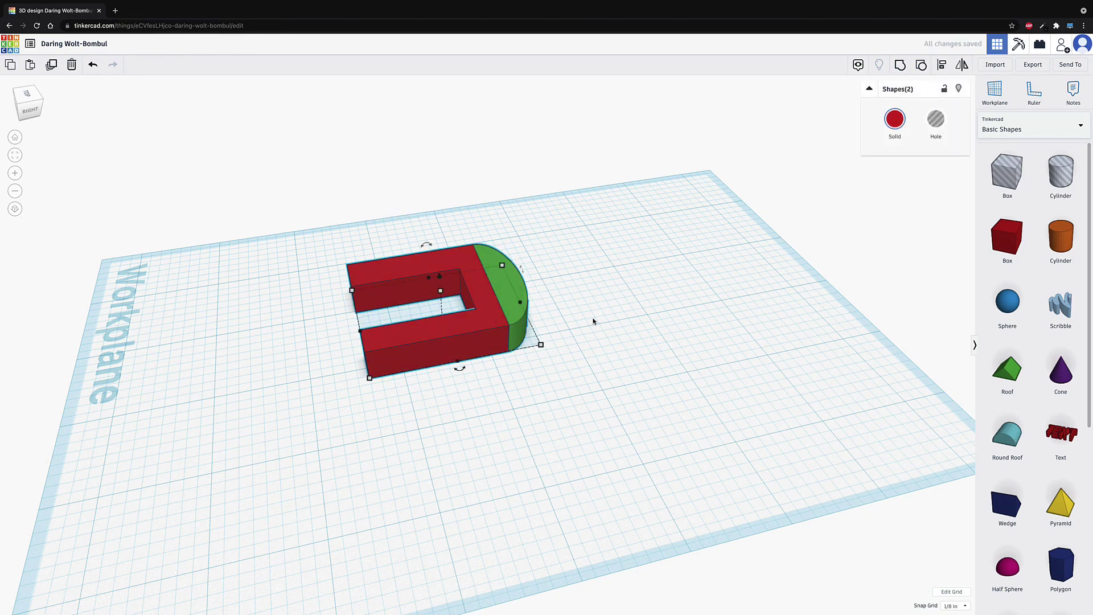
{"action": "left_click", "coordinate": [672, 240]}
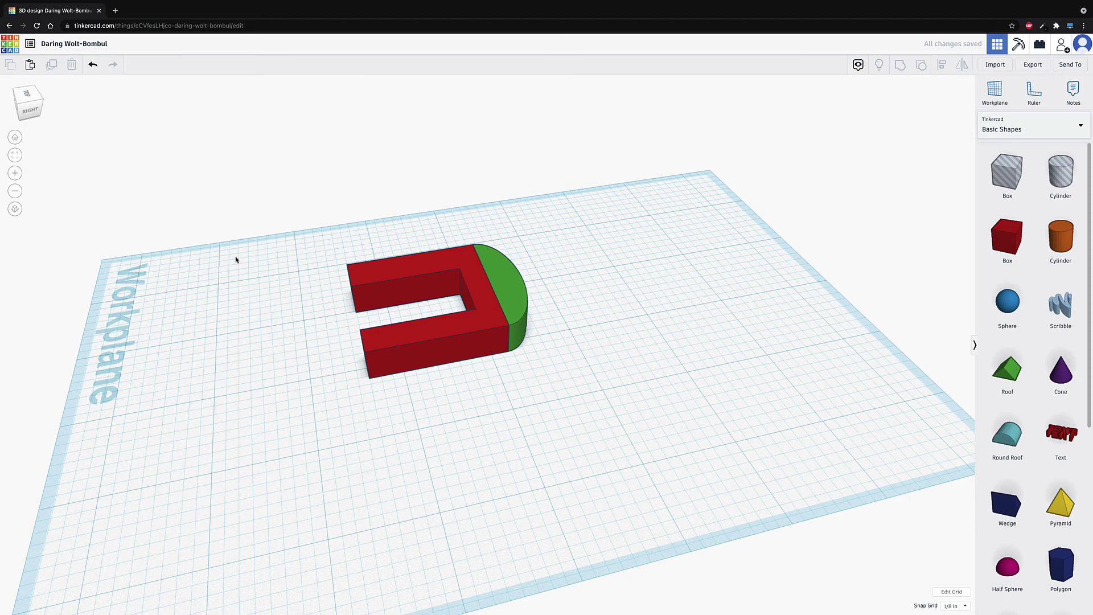
- Look over the flat doorway from different angles and browse the remaining basic shapes
{"action": "right_click_drag", "start_coordinate": [236, 260], "coordinate": [463, 338]}
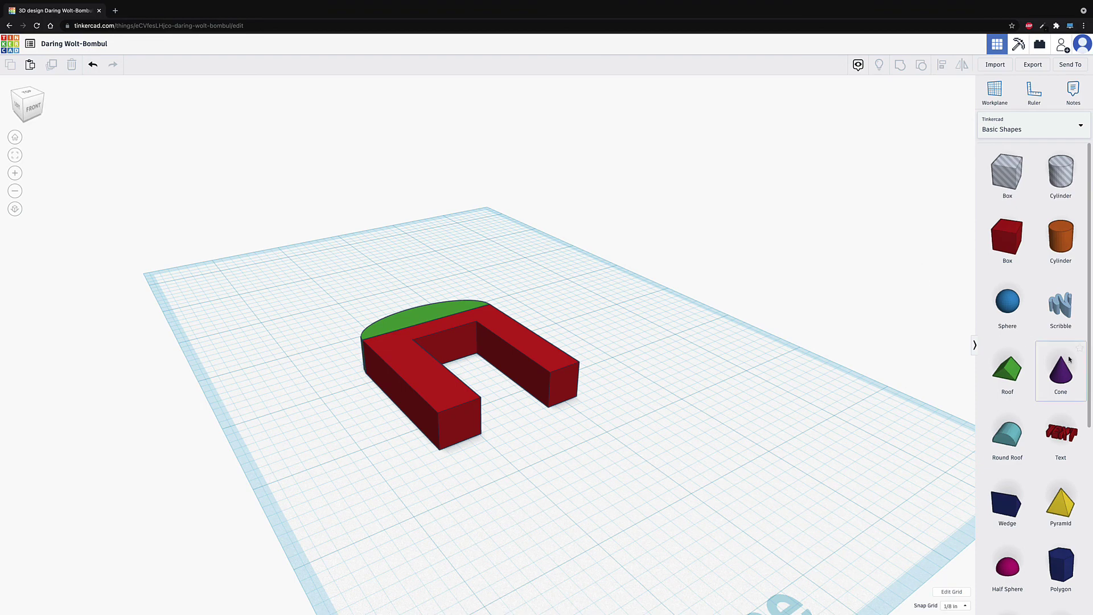
{"action": "scroll", "coordinate": [1032, 306], "scroll_direction": "down", "scroll_amount": 5}
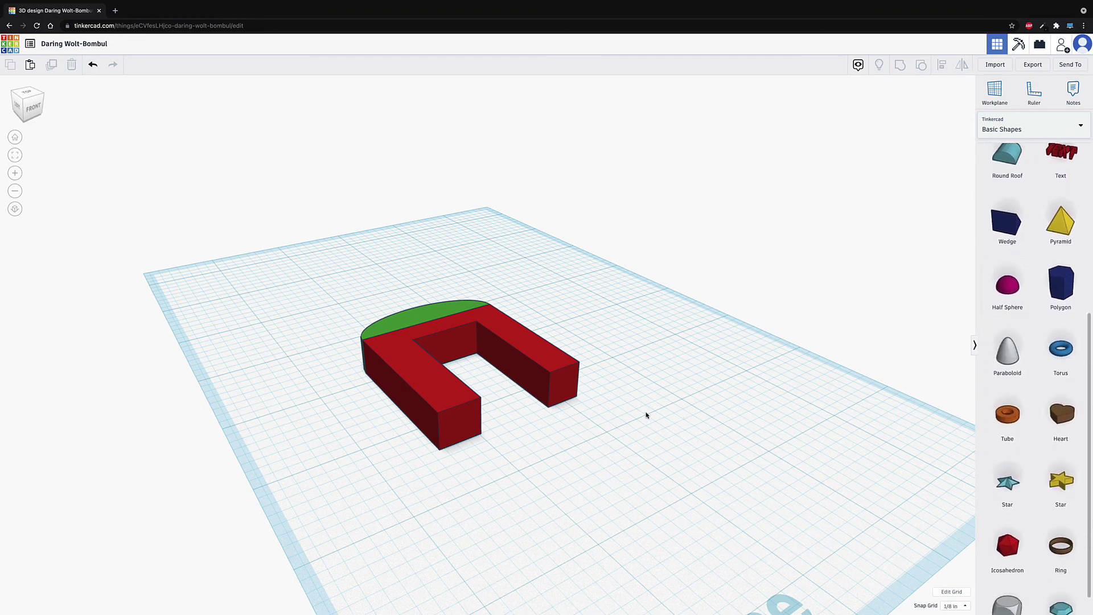
{"action": "scroll", "coordinate": [681, 344], "scroll_direction": "down", "scroll_amount": 3}
{"action": "right_click_drag", "start_coordinate": [684, 353], "coordinate": [437, 364]}
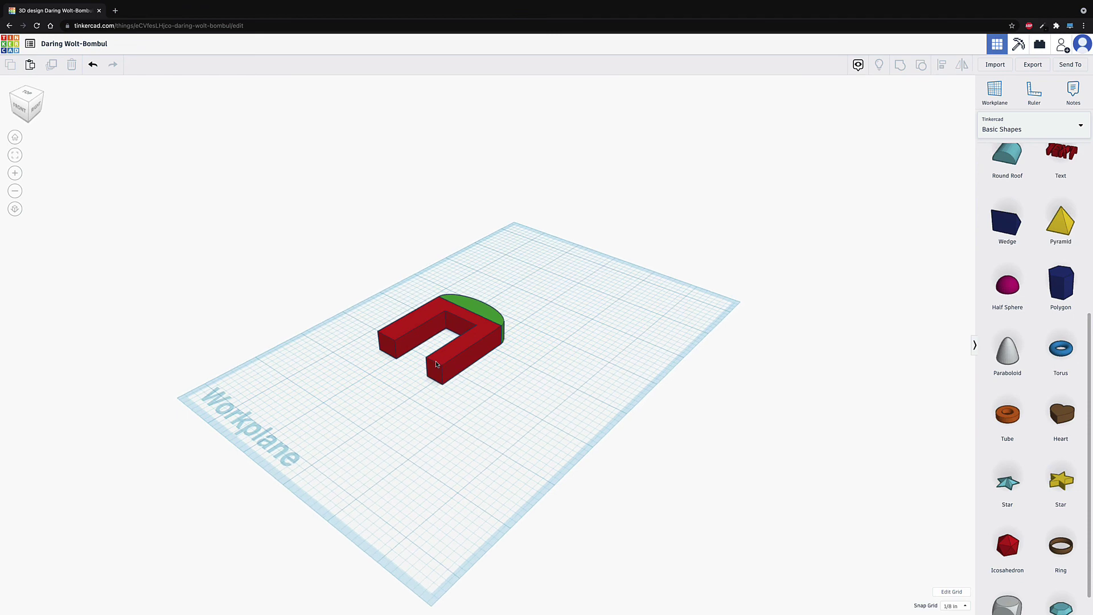